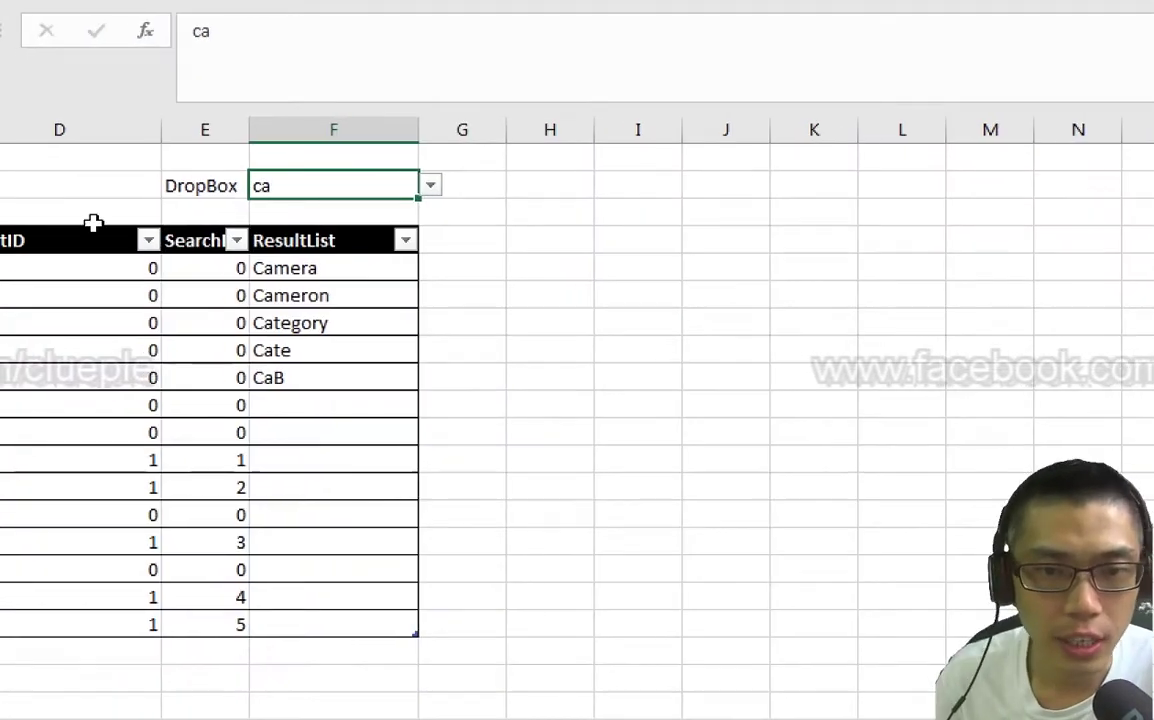
# Enter ca in the DropBox cell F2 and view its drop-down list of matching names.
pyautogui.press('BackSpace')
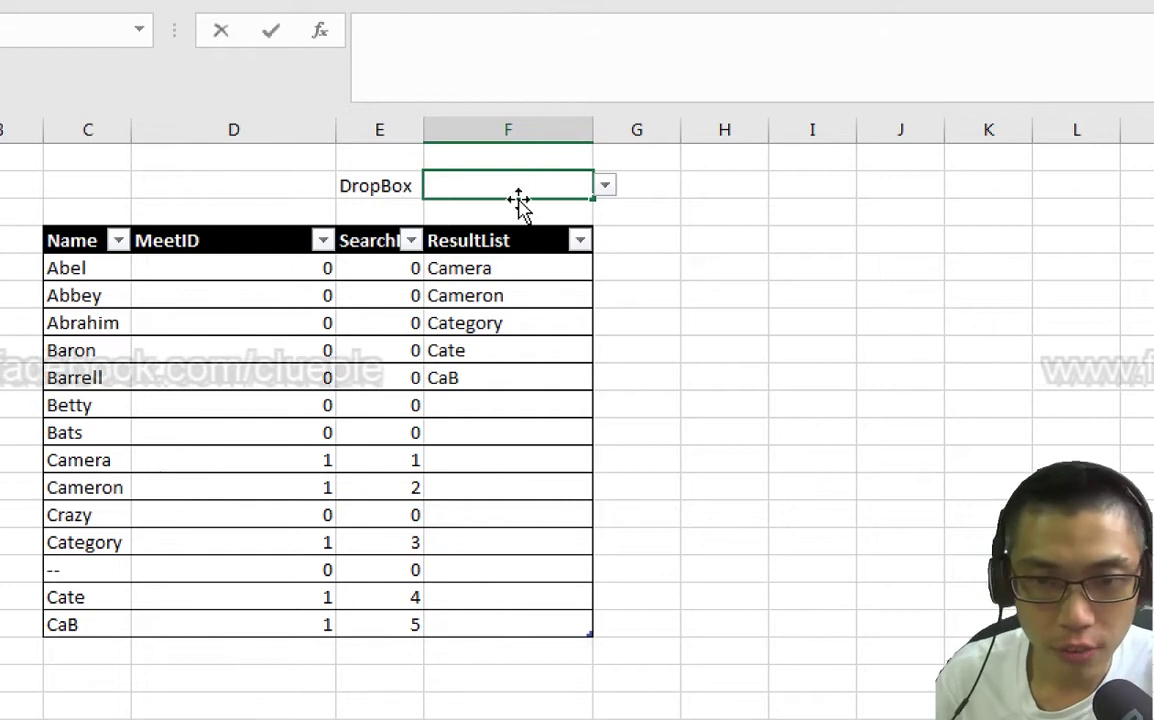
pyautogui.write('ca')
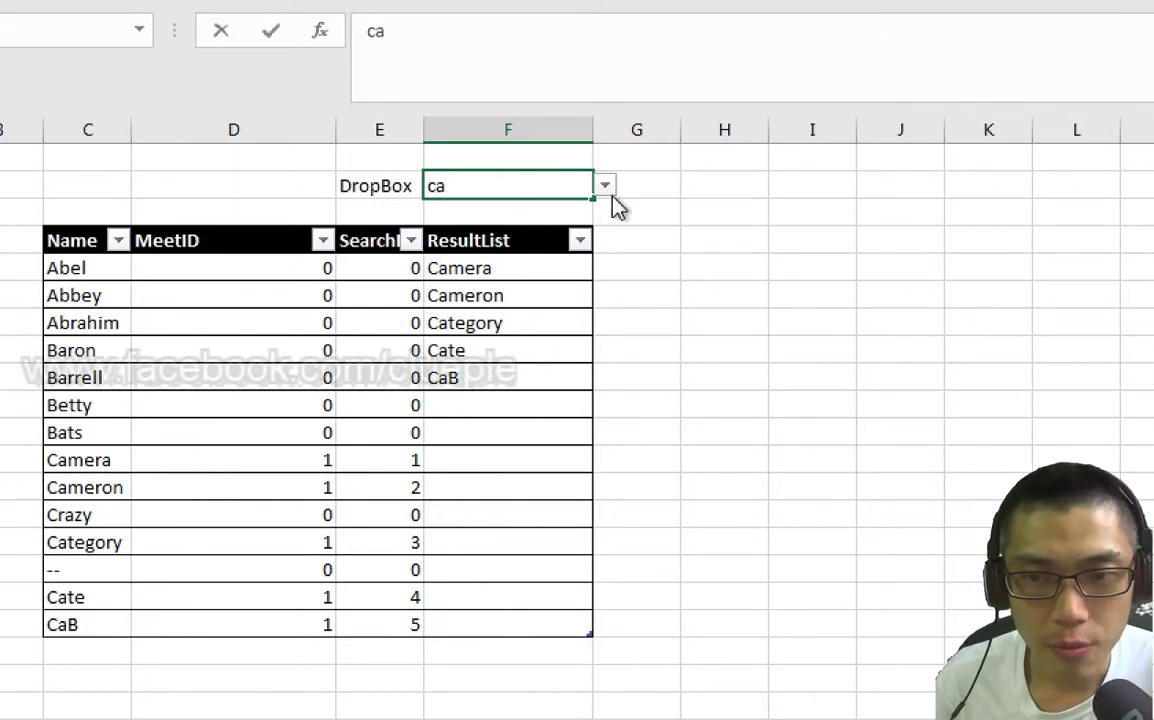
pyautogui.click(606, 188)
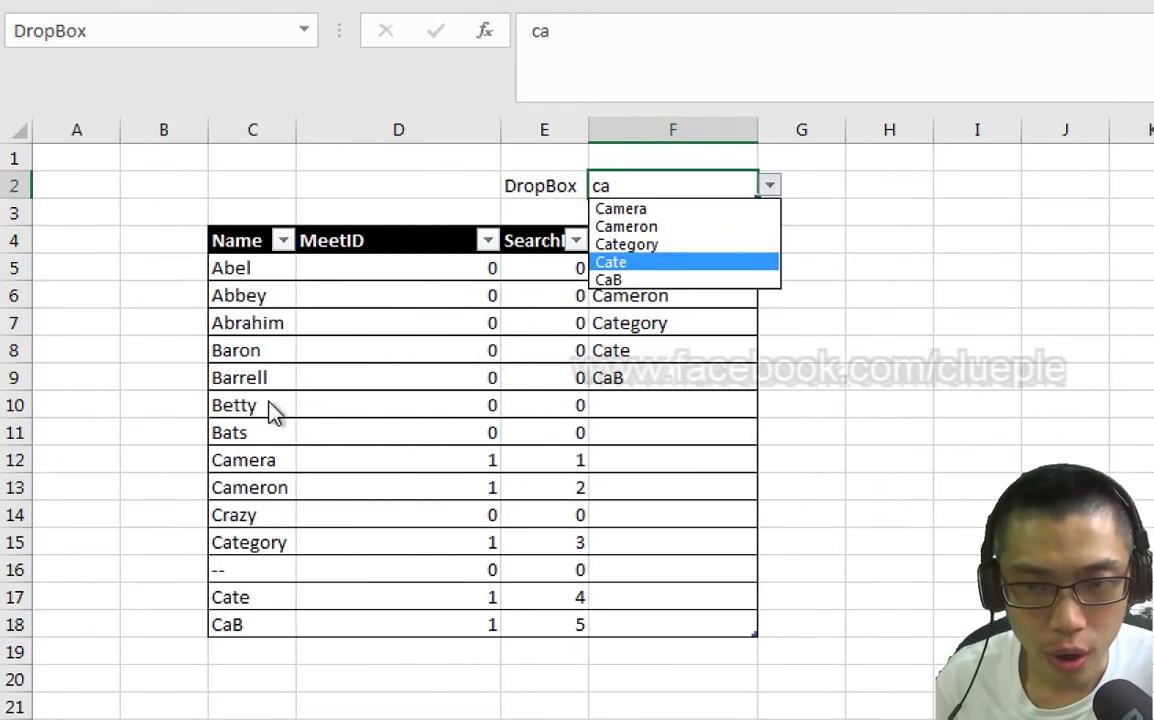
pyautogui.press('Escape')
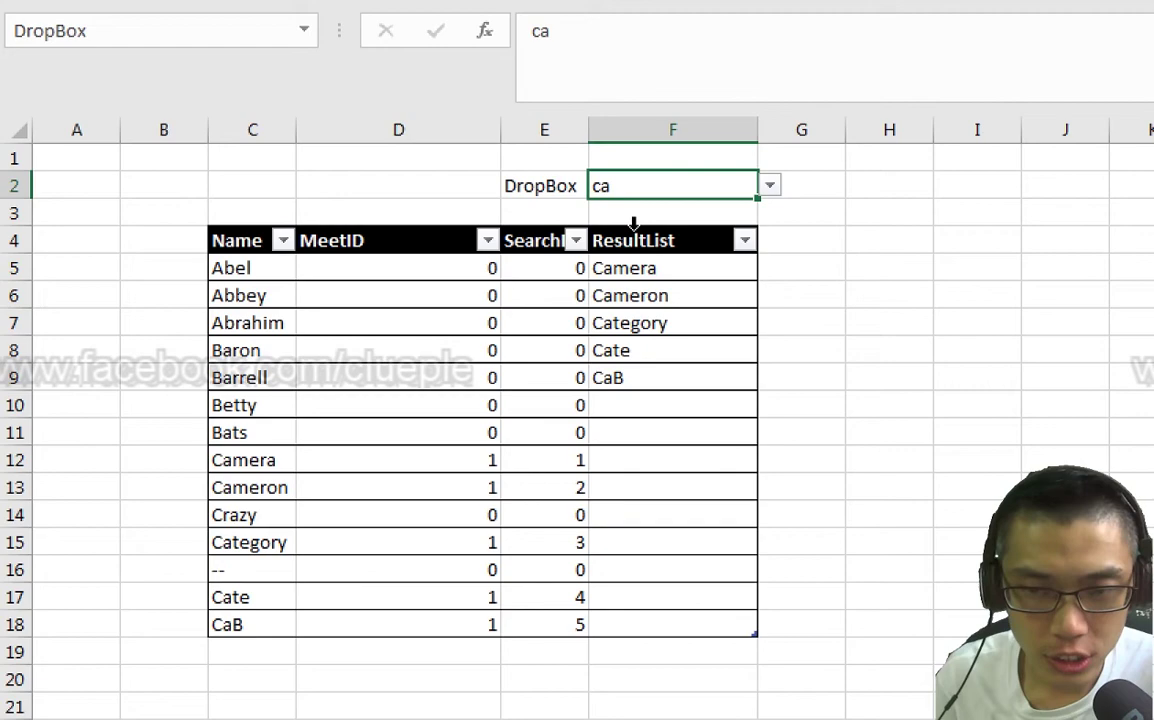
# Copy the whole name table with its headers and paste it as values only starting at cell H4.
pyautogui.click(940, 266)
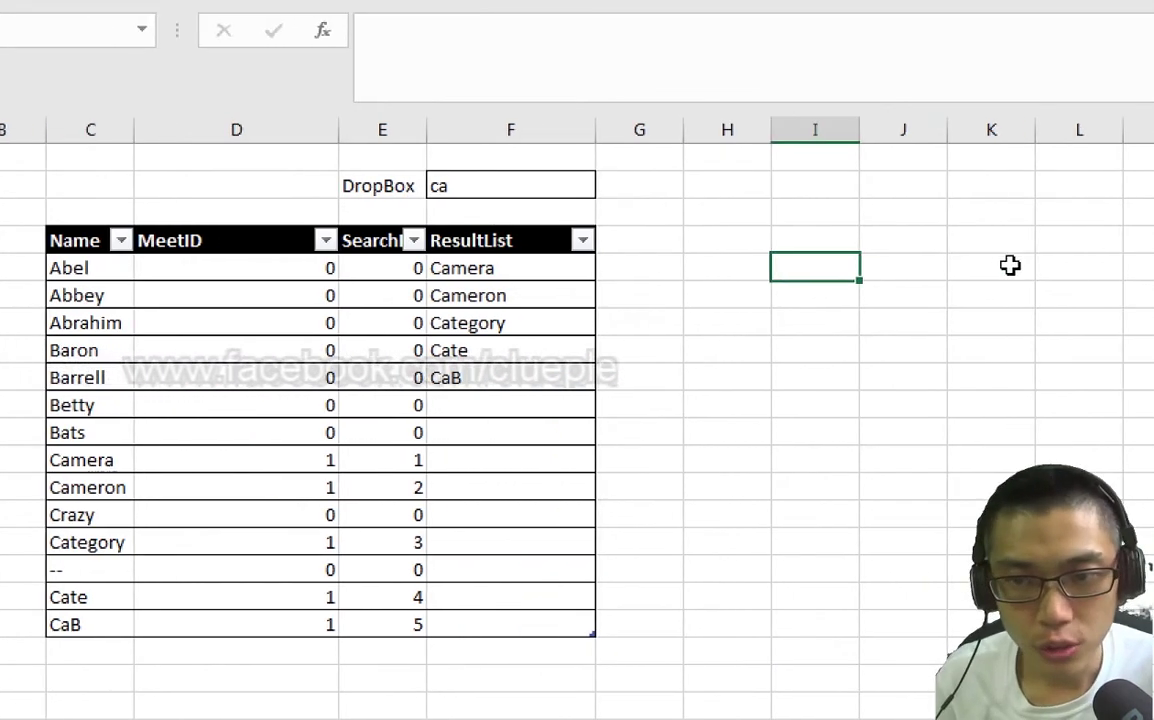
pyautogui.press('Left')
pyautogui.press('Left')
pyautogui.press('Right')
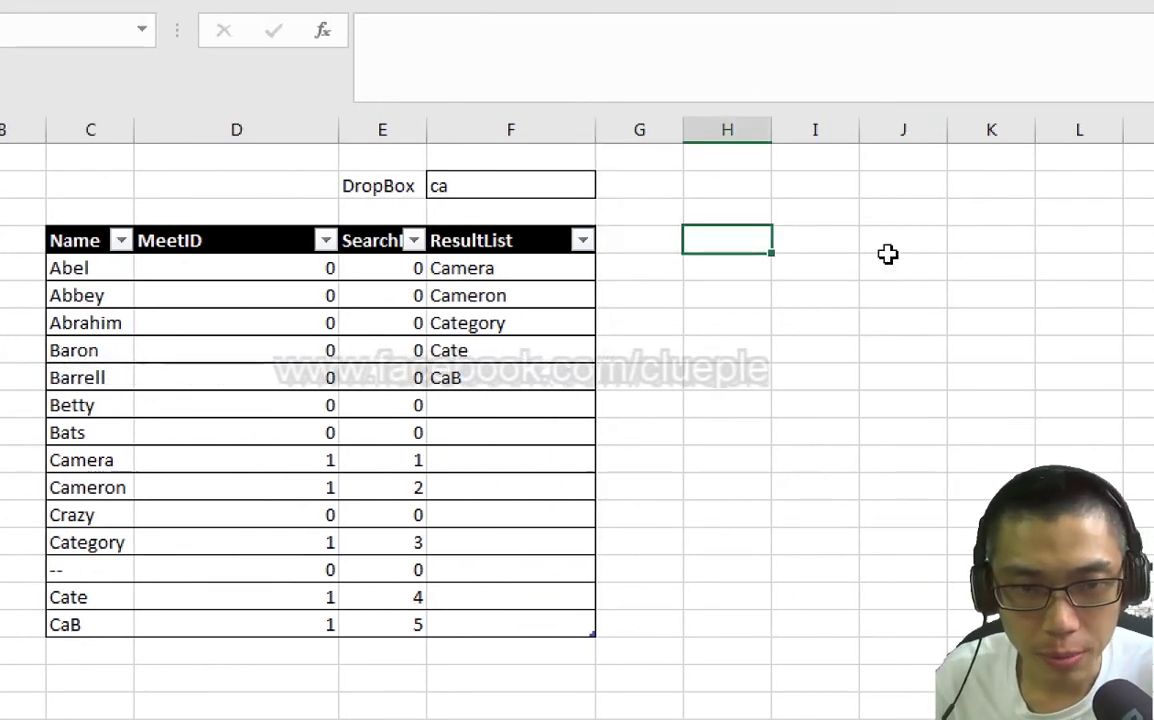
pyautogui.hotkey('ctrl', 'a')
pyautogui.hotkey('ctrl', 'c')
pyautogui.press('Right')
pyautogui.press('Right')
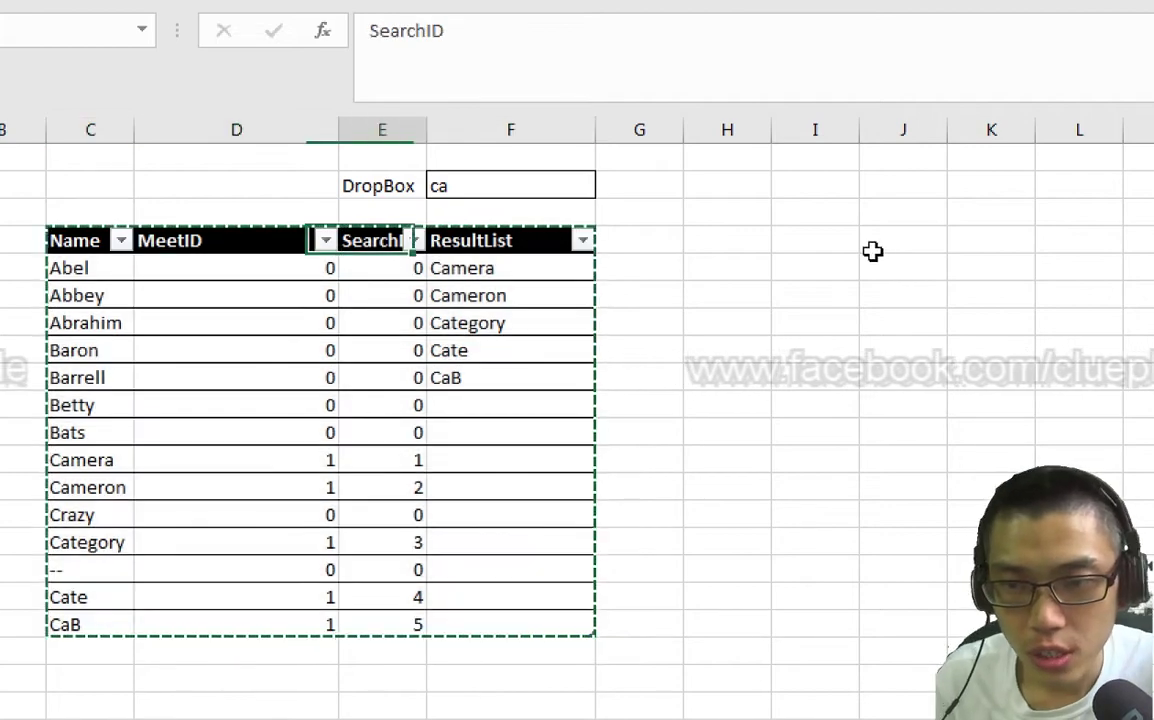
pyautogui.rightClick(711, 249)
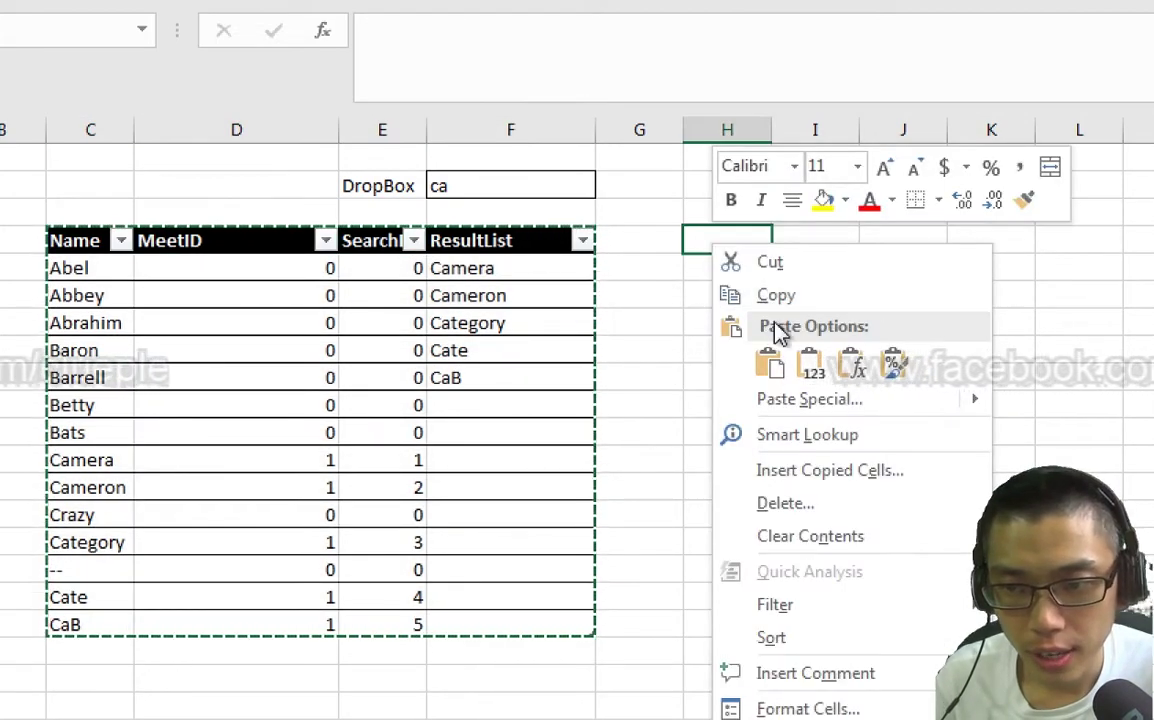
pyautogui.click(811, 364)
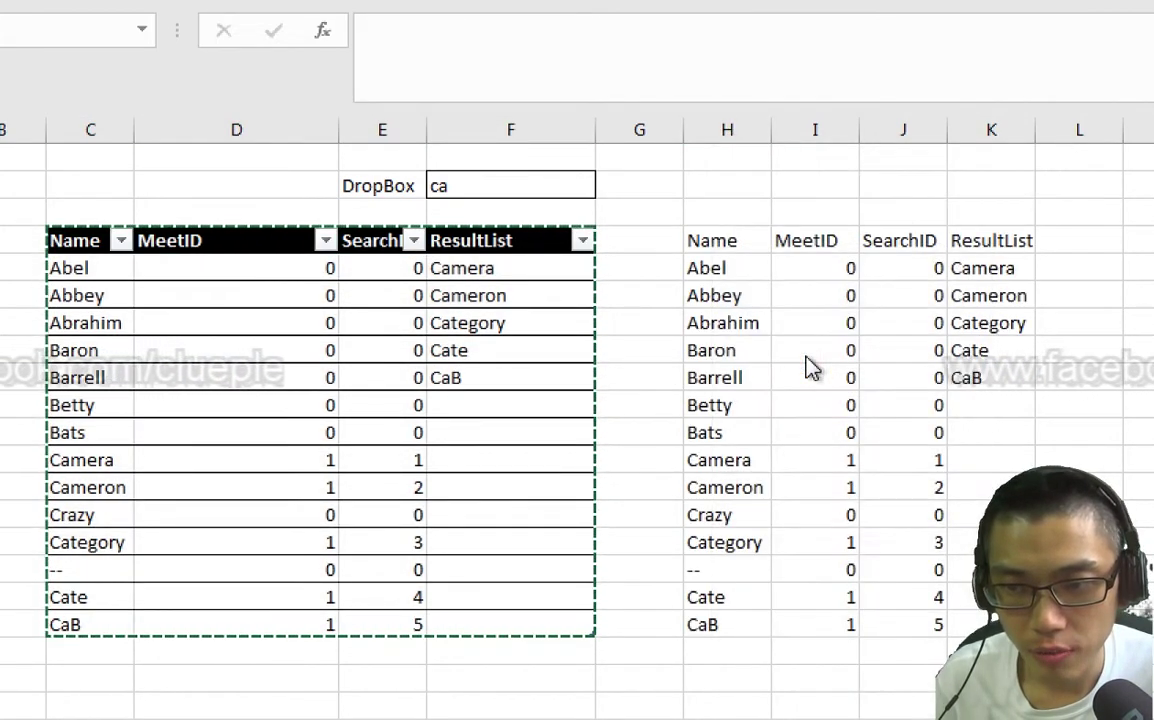
# Clear the MeetID, SearchID and ResultList entries below the headers of the pasted copy, keeping the names.
pyautogui.click(788, 232)
pyautogui.press('Down')
pyautogui.hotkey('shift', 'Right')
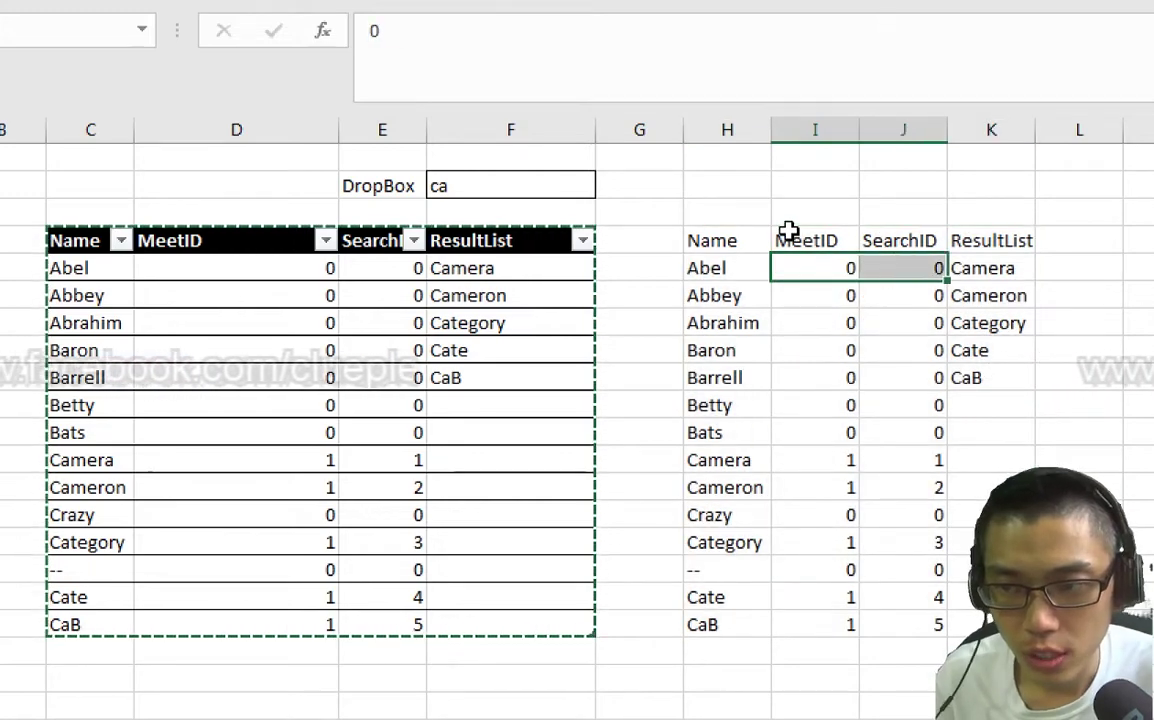
pyautogui.hotkey('shift', 'Right')
pyautogui.hotkey('shift', 'Down')
pyautogui.hotkey('shift', 'Down')
pyautogui.hotkey('shift', 'Down')
pyautogui.hotkey('shift', 'Down')
pyautogui.hotkey('shift', 'Down')
pyautogui.hotkey('shift', 'Down')
pyautogui.hotkey('shift', 'Down')
pyautogui.hotkey('shift', 'Down')
pyautogui.hotkey('shift', 'Down')
pyautogui.hotkey('shift', 'Down')
pyautogui.hotkey('shift', 'Down')
pyautogui.hotkey('shift', 'Down')
pyautogui.hotkey('shift', 'Down')
pyautogui.press('Delete')
# Rename the copied headers MeetID to Criteria and ResultList to Result.
pyautogui.click(788, 232)
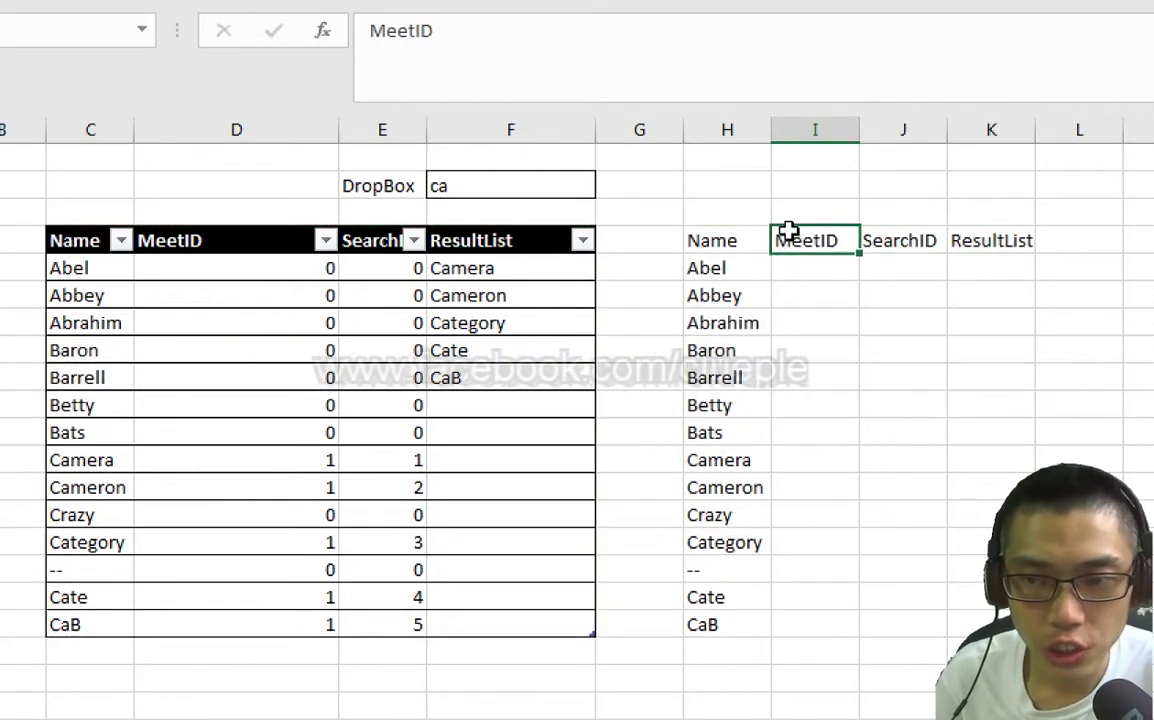
pyautogui.write('Crit')
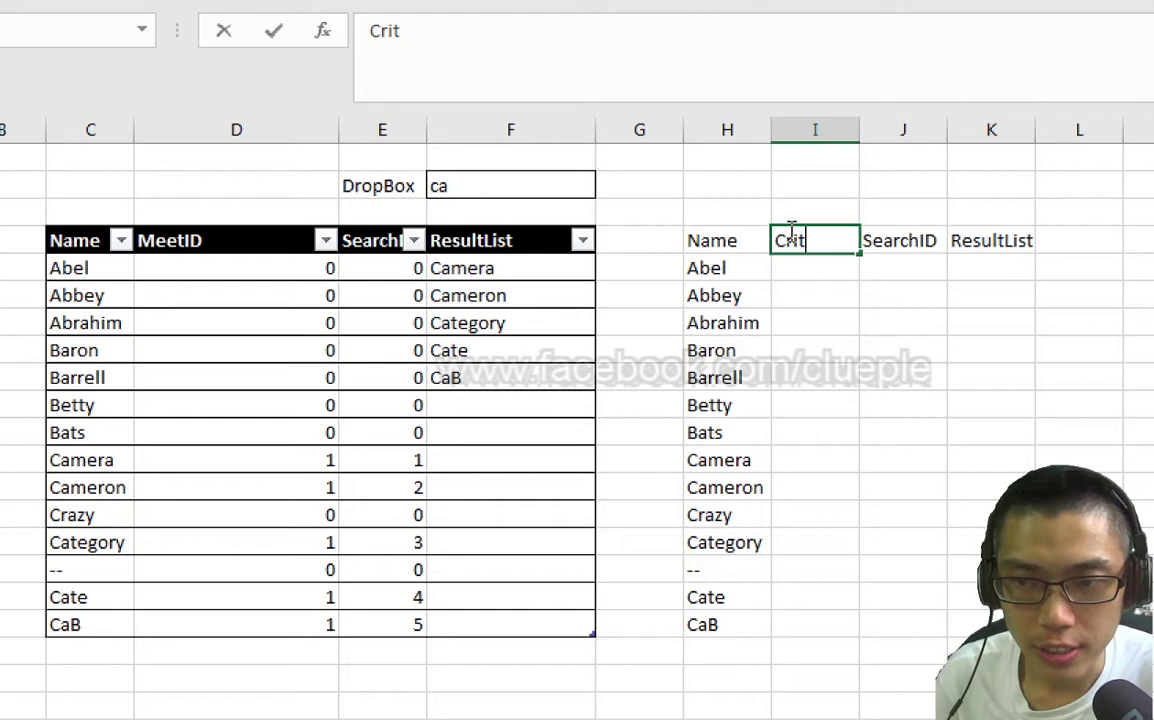
pyautogui.write('eria')
pyautogui.press('Tab')
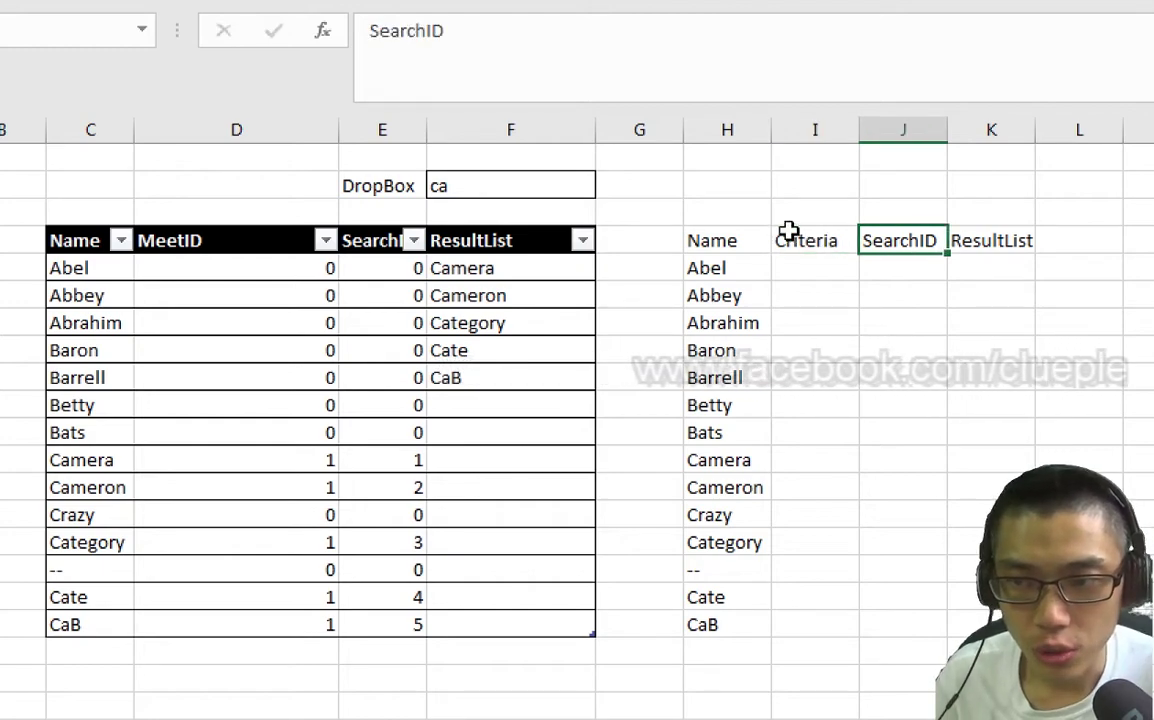
pyautogui.press('Tab')
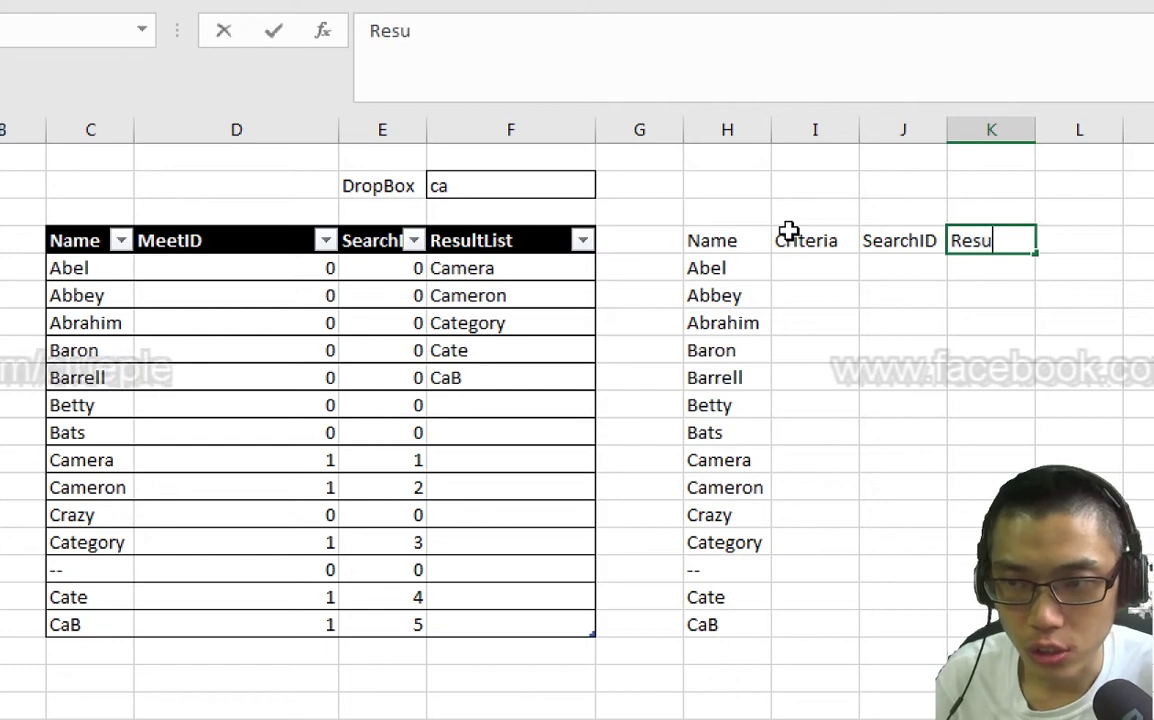
pyautogui.write('Result')
pyautogui.press('Return')
# Convert the range H4:K18 into a table with headers.
pyautogui.press('Right')
pyautogui.hotkey('shift', 'Right')
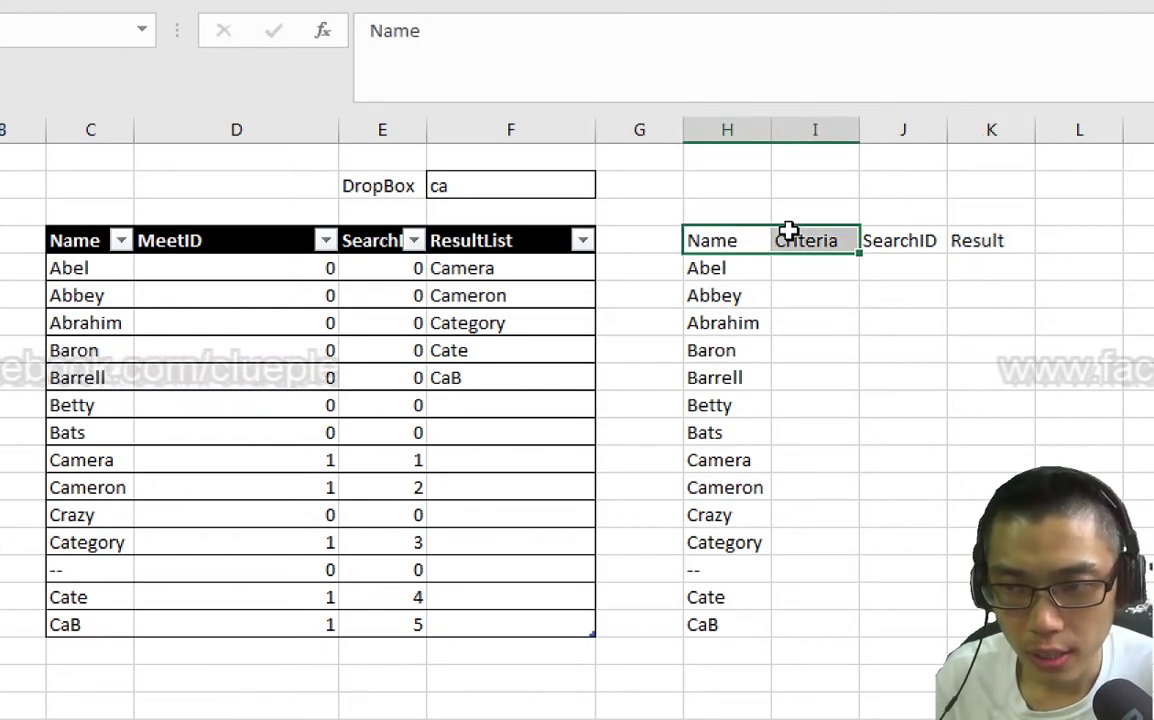
pyautogui.hotkey('shift', 'Right')
pyautogui.hotkey('shift', 'Right')
pyautogui.hotkey('shift', 'Down')
pyautogui.hotkey('shift', 'Down')
pyautogui.hotkey('shift', 'Down')
pyautogui.hotkey('shift', 'Down')
pyautogui.hotkey('shift', 'Down')
pyautogui.hotkey('shift', 'Down')
pyautogui.hotkey('shift', 'Down')
pyautogui.hotkey('shift', 'Down')
pyautogui.hotkey('shift', 'Down')
pyautogui.hotkey('shift', 'Down')
pyautogui.hotkey('shift', 'Down')
pyautogui.hotkey('shift', 'Down')
pyautogui.hotkey('shift', 'Down')
pyautogui.hotkey('shift', 'Up')
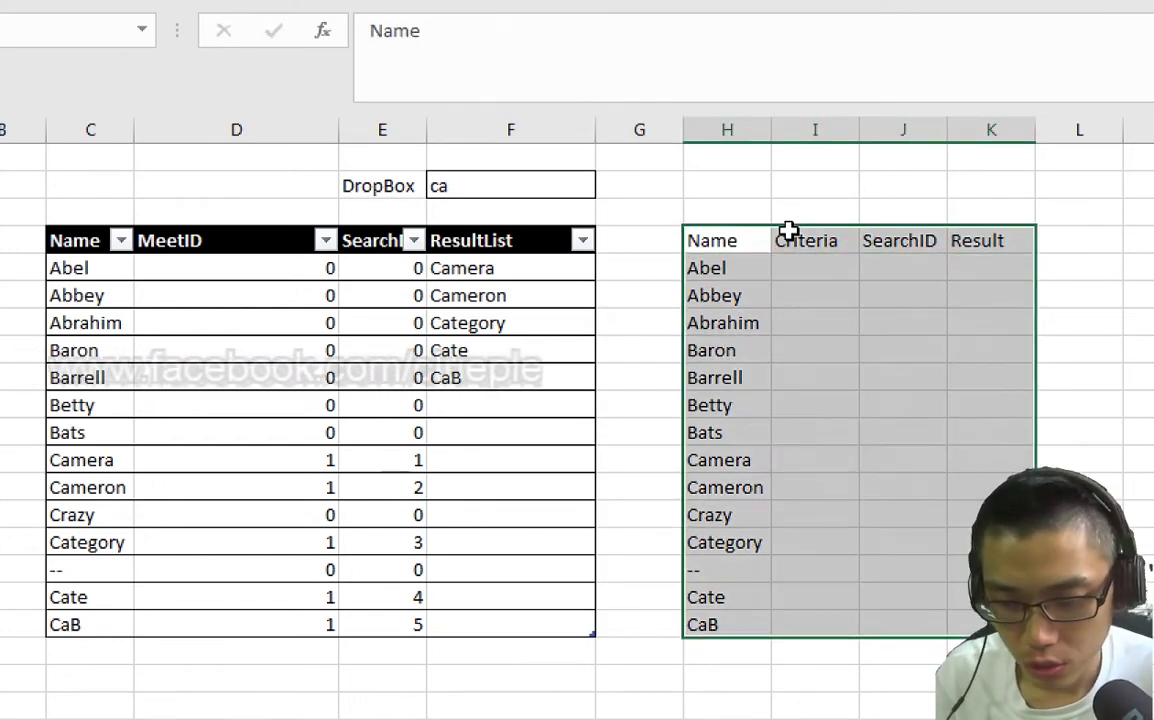
pyautogui.hotkey('ctrl', 't')
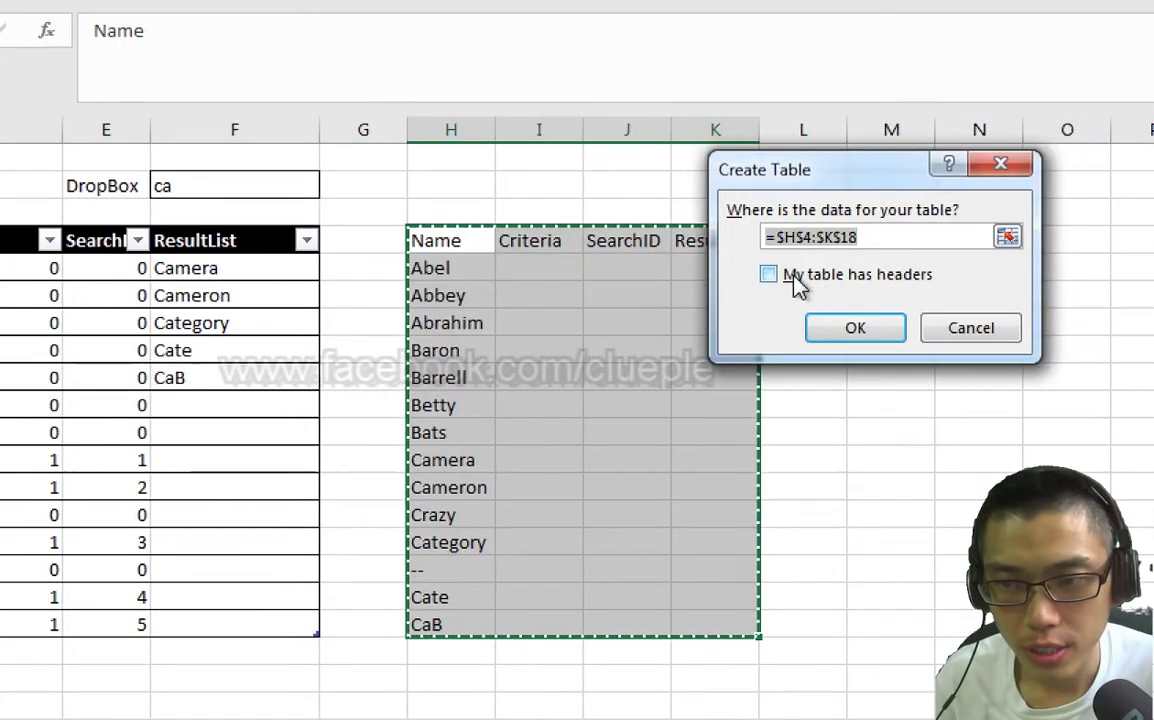
pyautogui.click(1069, 276)
pyautogui.click(852, 327)
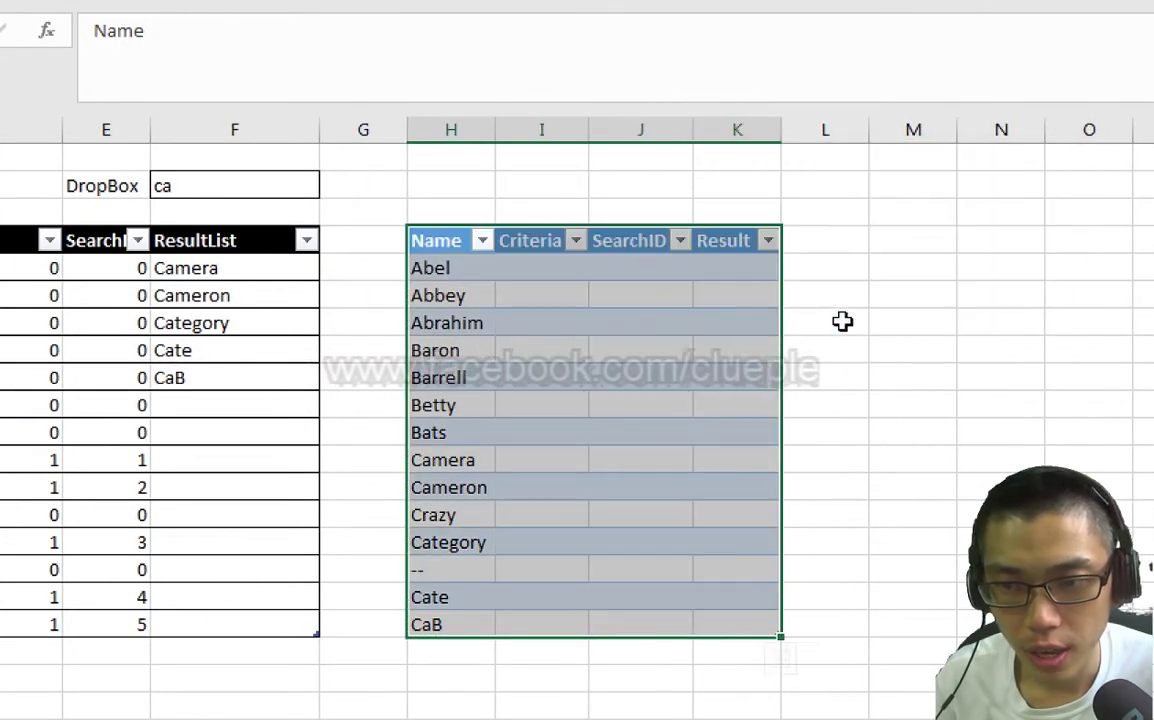
# Label cell H2 above the new table DropBox2 and give cell I2 an outline border.
pyautogui.press('Up')
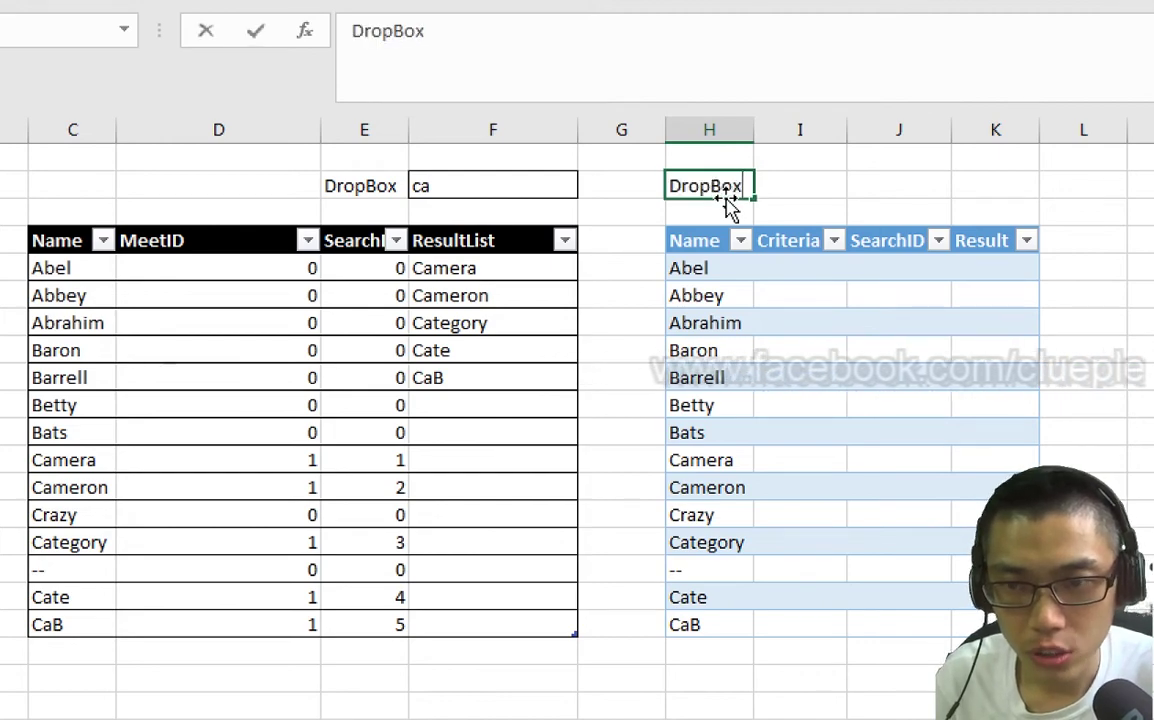
pyautogui.press('Right')
pyautogui.hotkey('ctrl', '1')
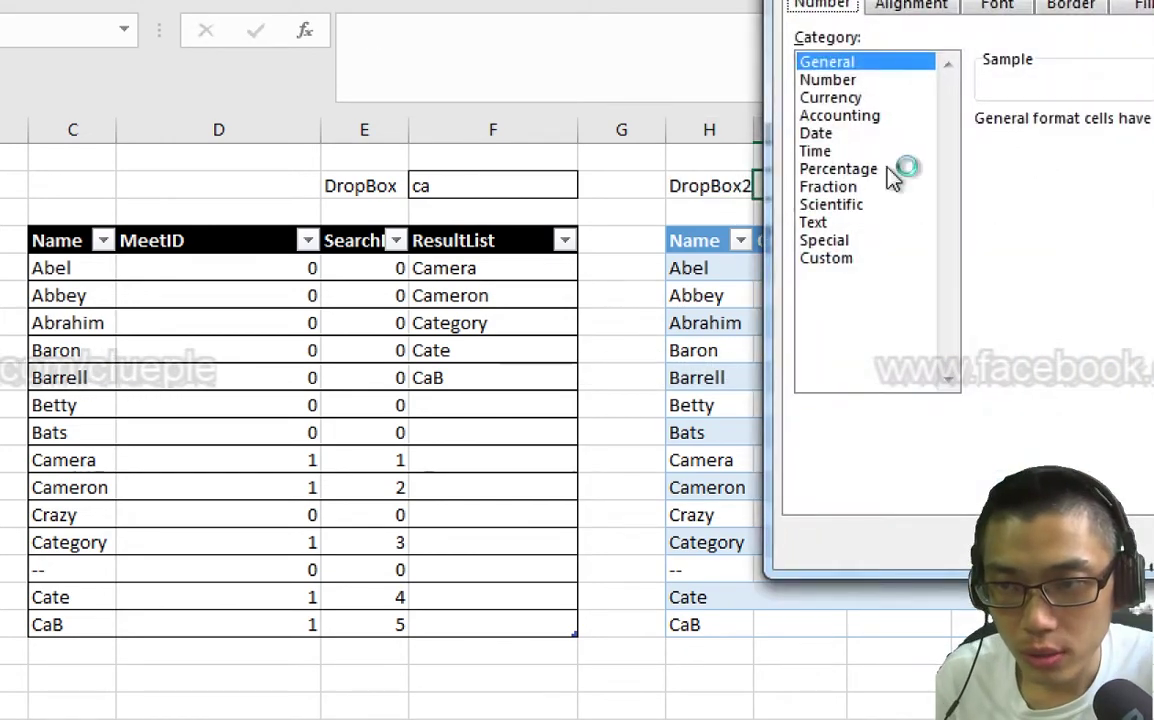
pyautogui.click(1070, 3)
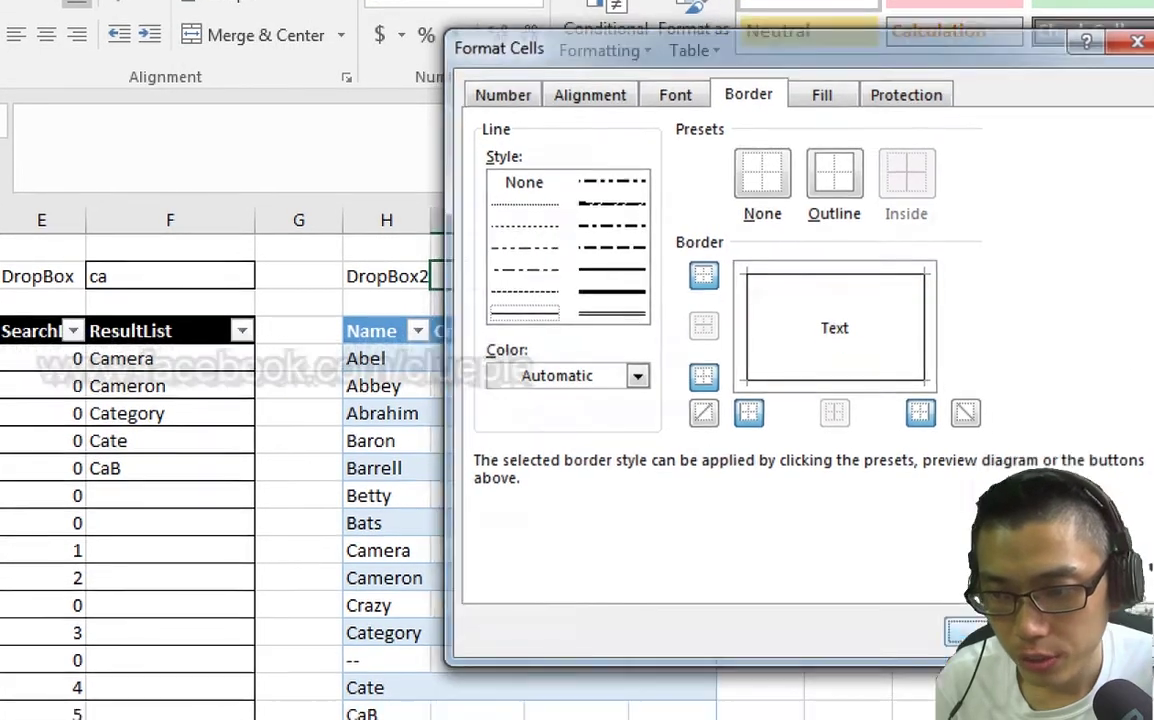
pyautogui.press('Escape')
# Name cell I2 DropBox2 by creating a name from the label in the left column of H2:I2, and check the name.
pyautogui.press('Left')
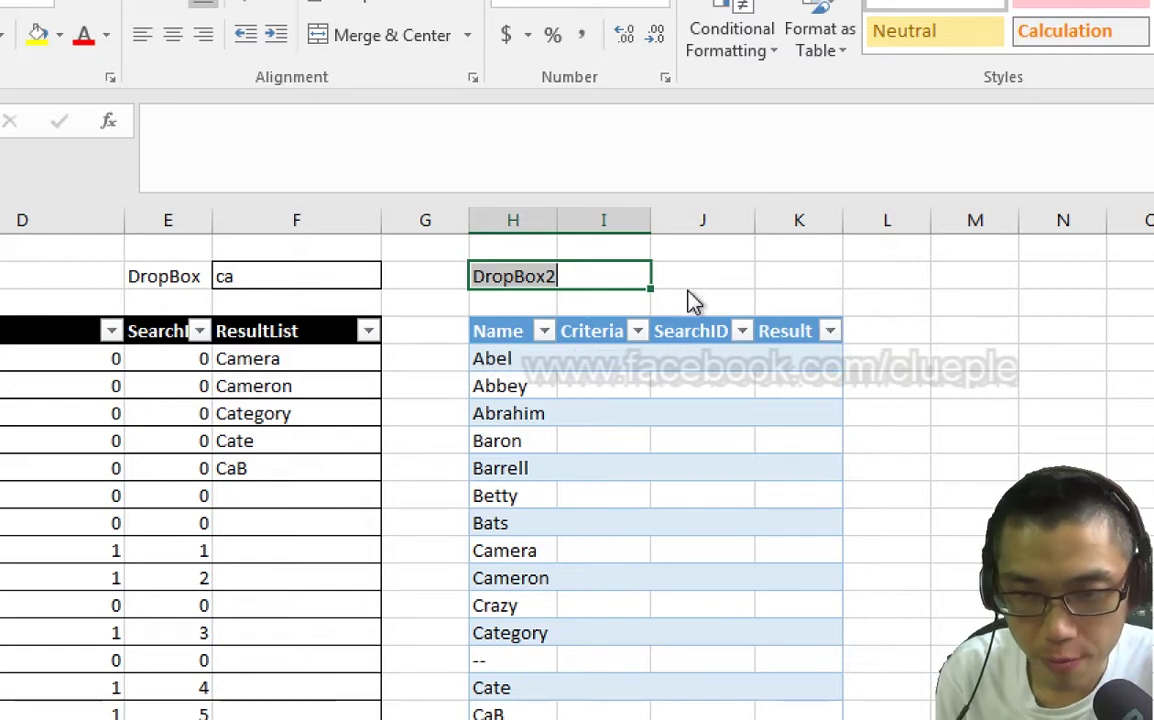
pyautogui.hotkey('ctrl', 'shift', 'F3')
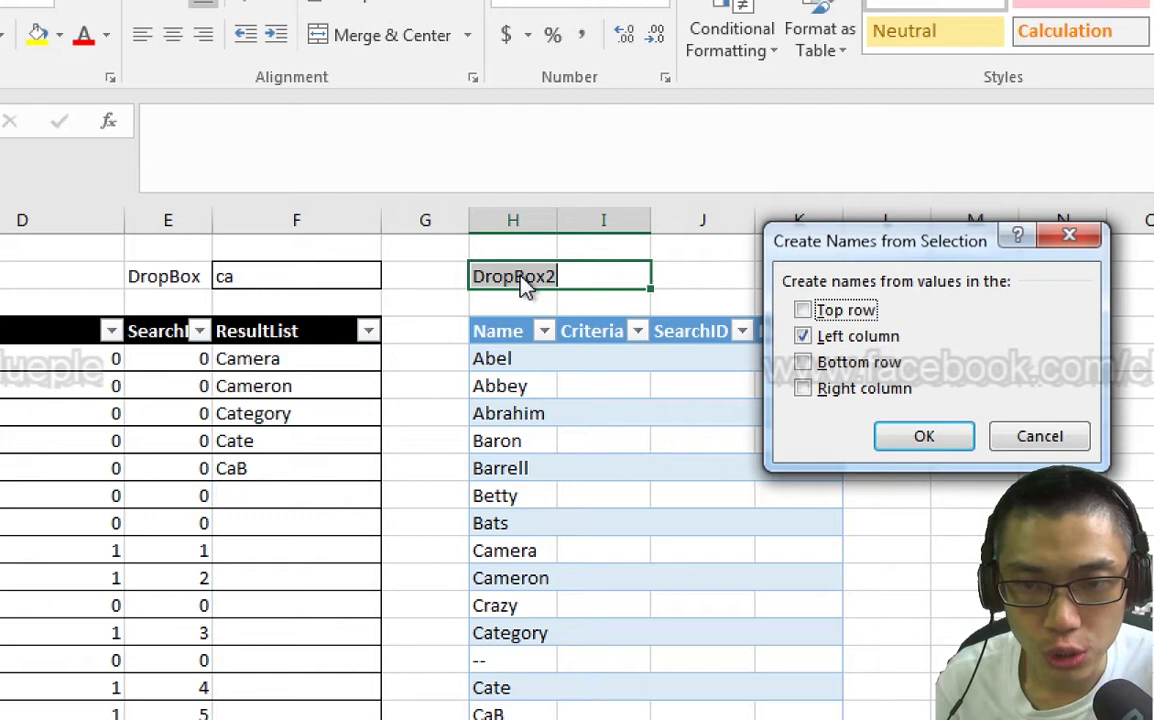
pyautogui.click(918, 437)
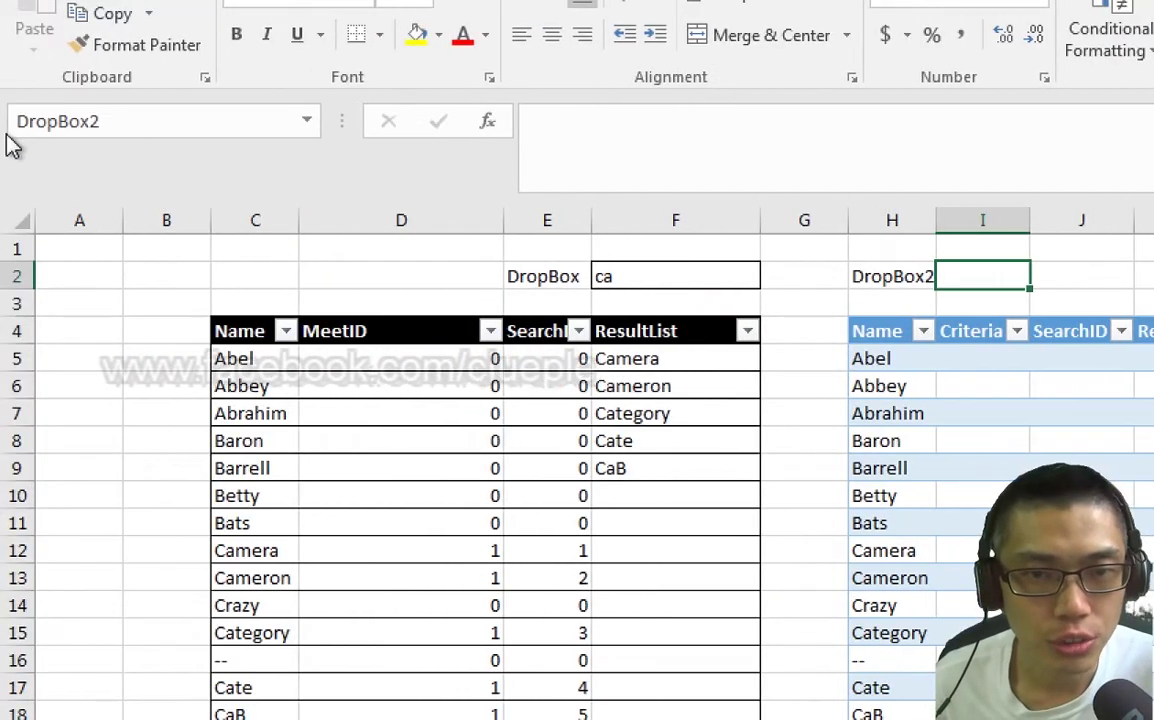
pyautogui.click(24, 121)
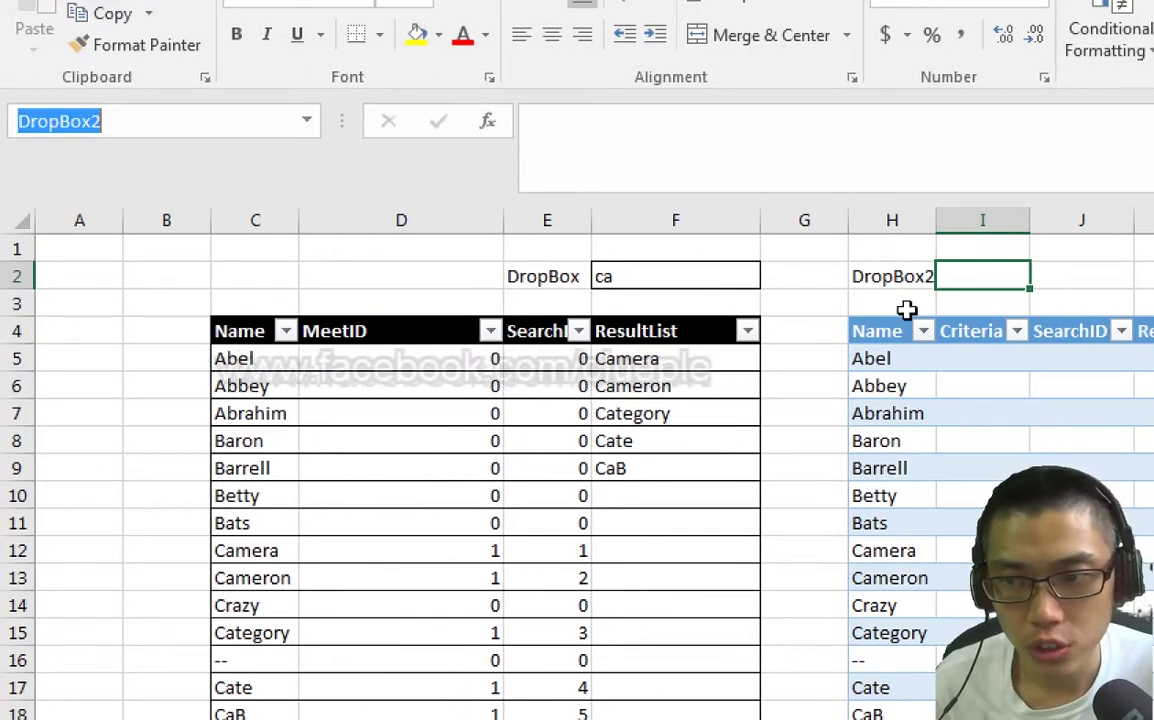
# Enter ab as the search text in the DropBox2 cell.
pyautogui.press('Down')
pyautogui.press('Down')
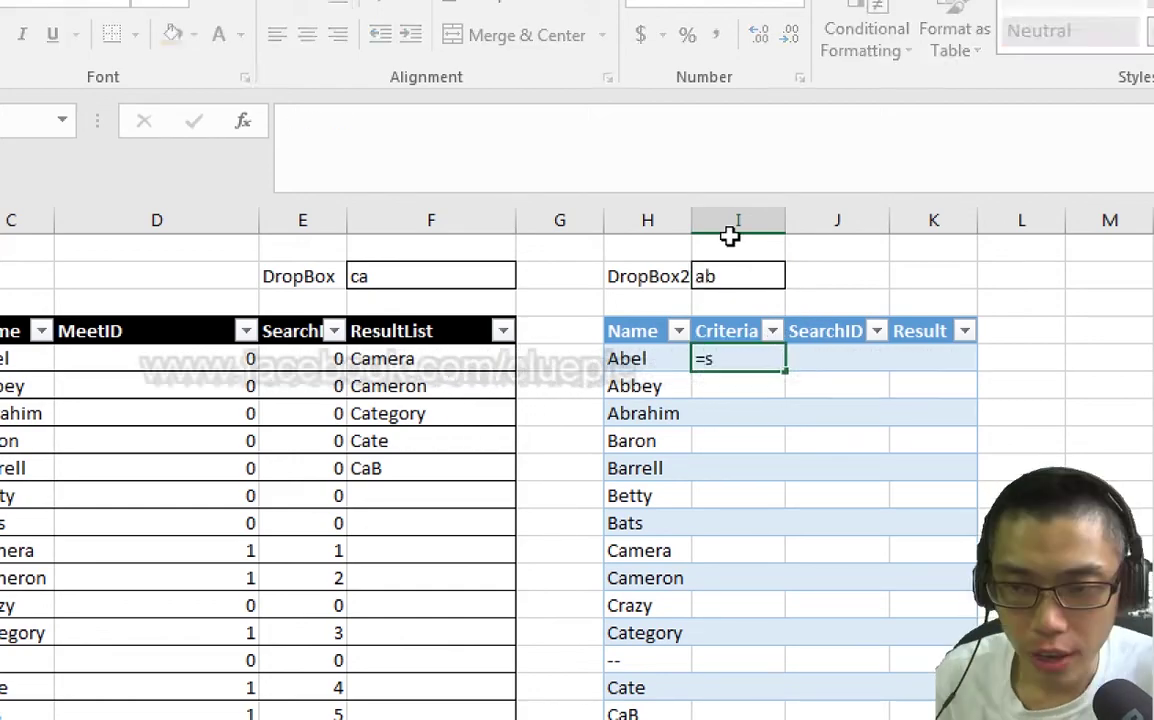
pyautogui.press('Escape')
pyautogui.press('Up')
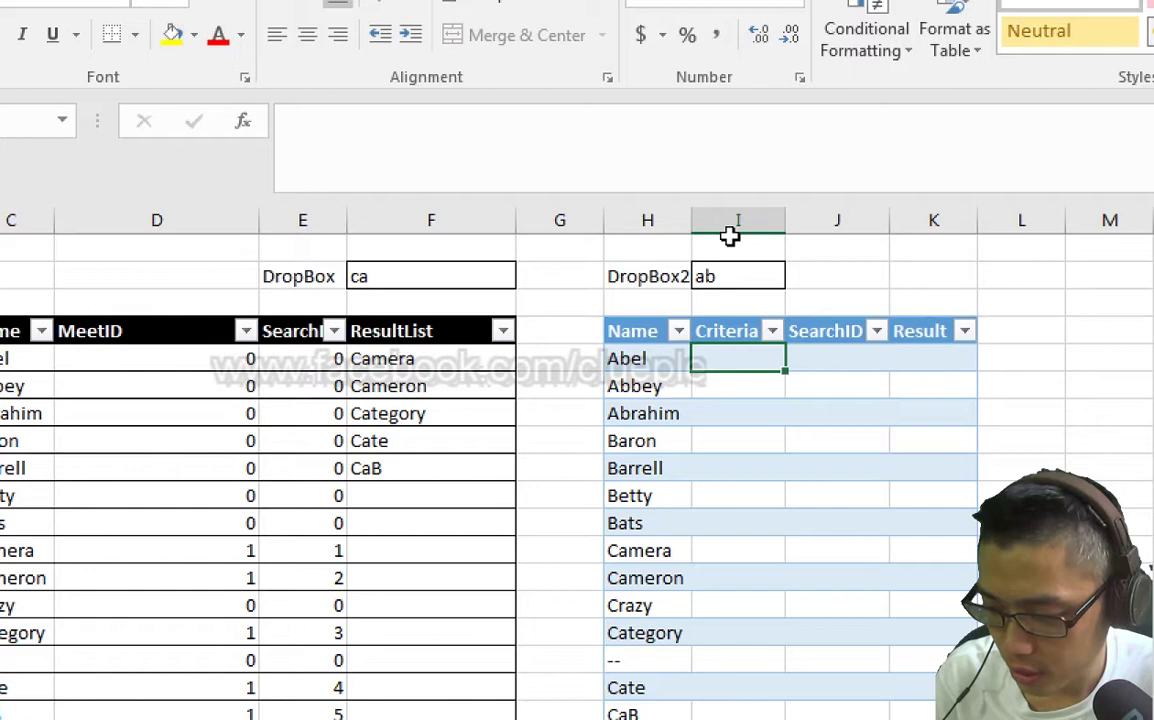
# Fill the Criteria column with the formula =SEARCH(DropBox2,[Name]).
pyautogui.write('=search(')
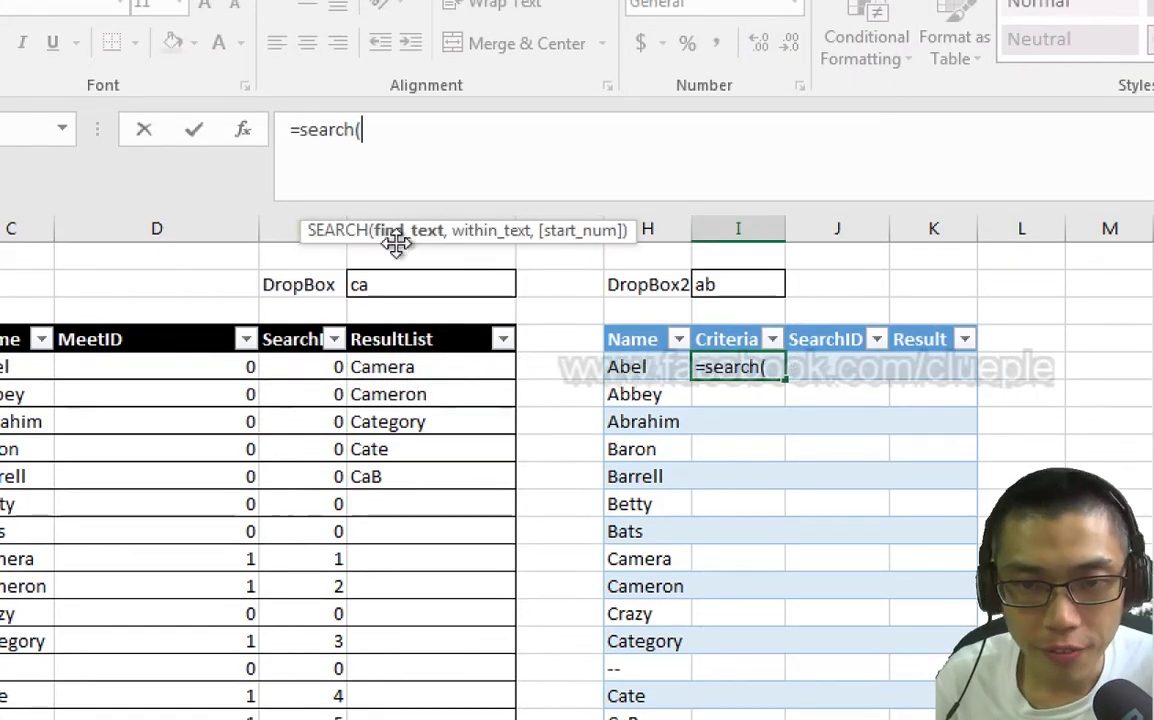
pyautogui.click(710, 283)
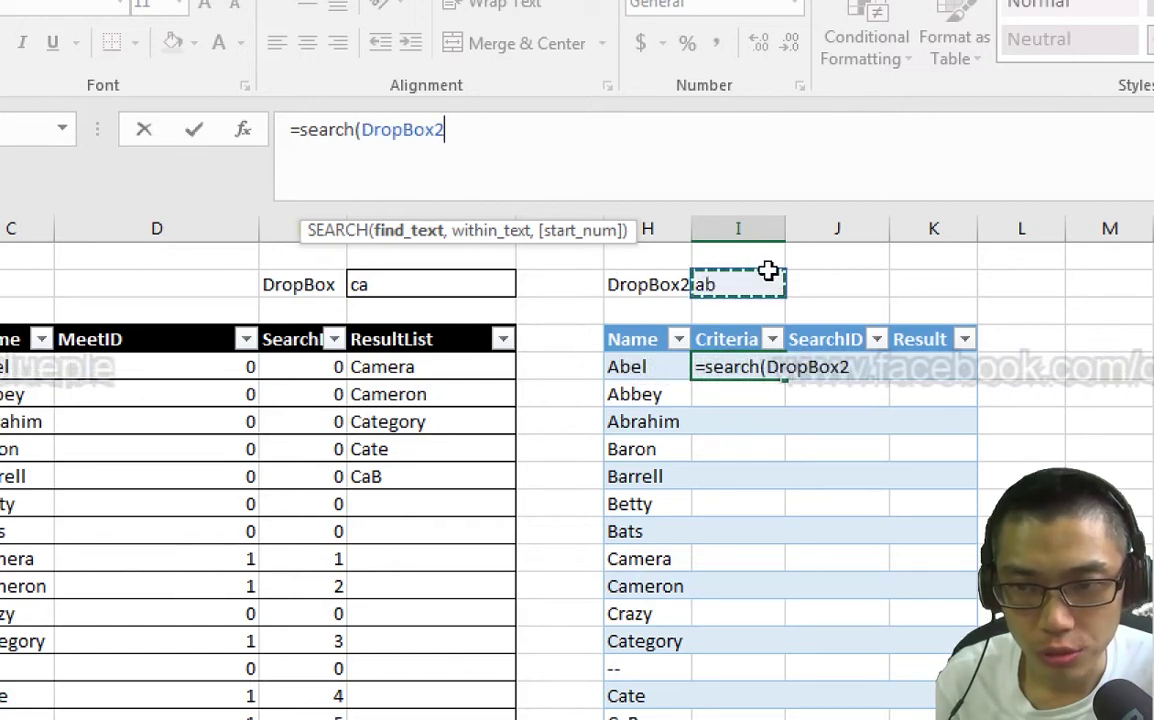
pyautogui.write(',')
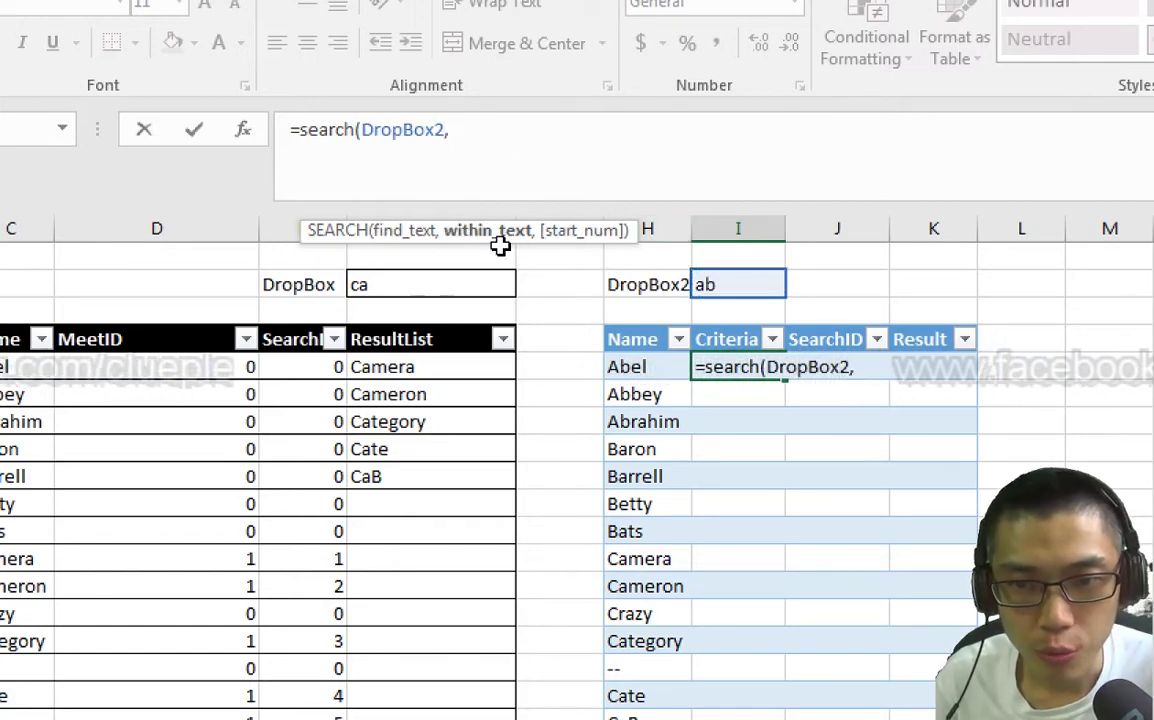
pyautogui.click(643, 332)
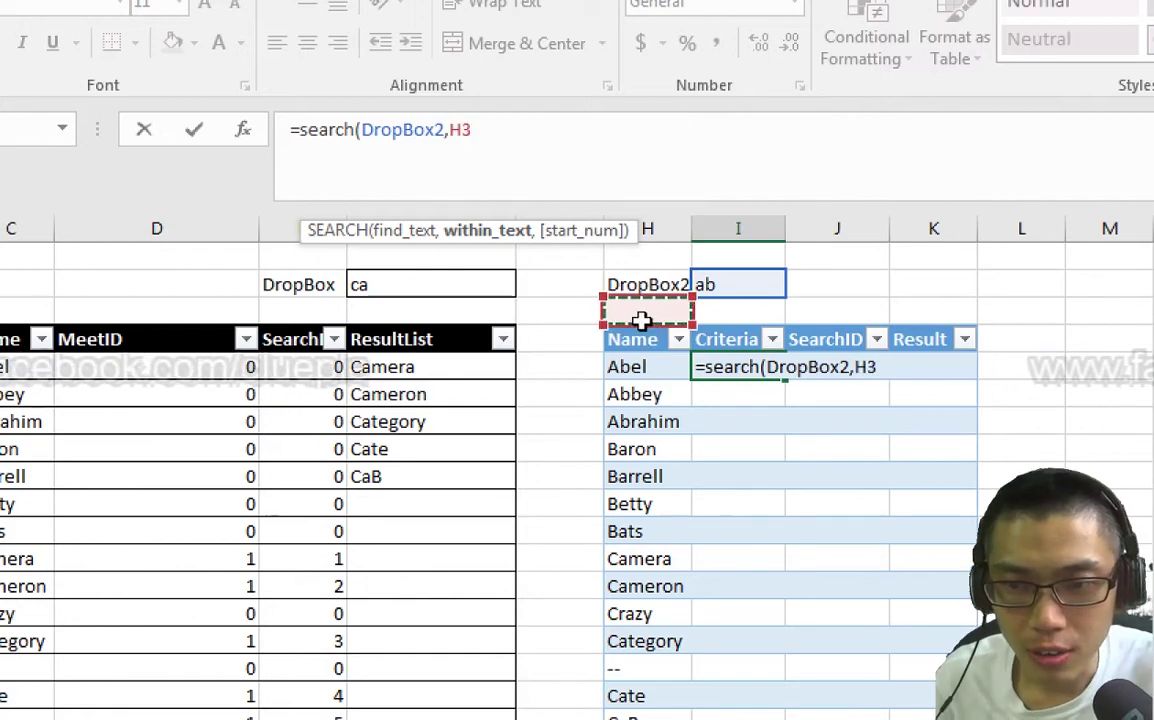
pyautogui.click(641, 324)
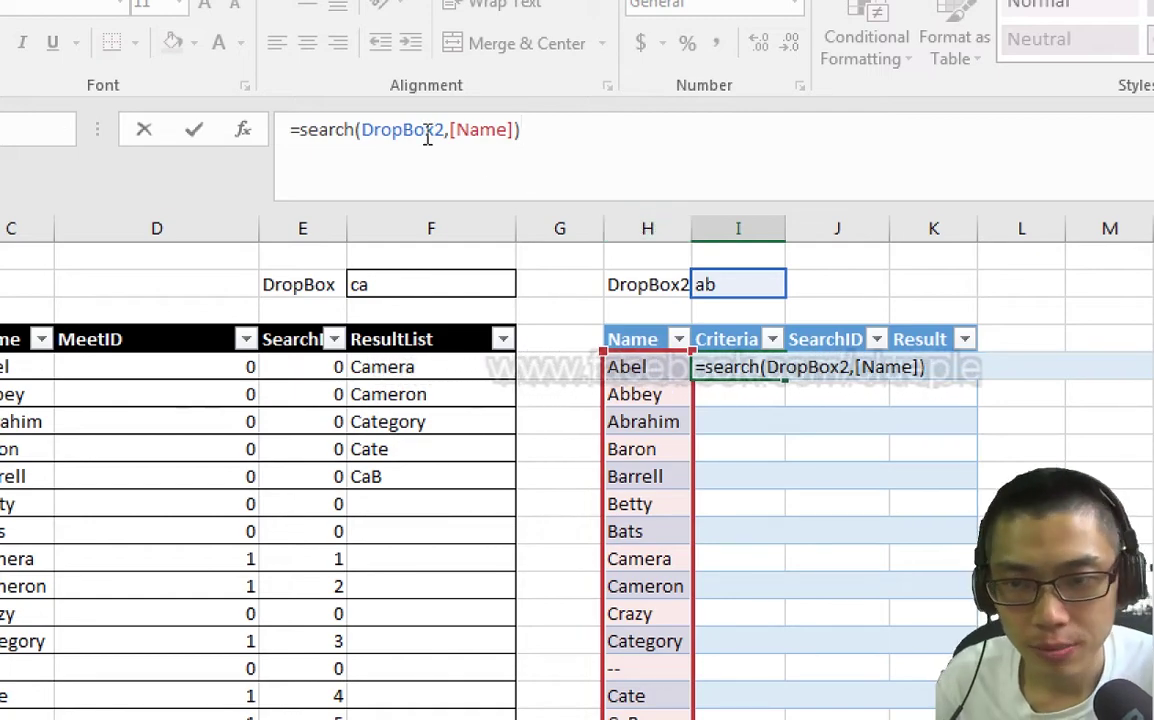
pyautogui.hotkey('ctrl', 'Return')
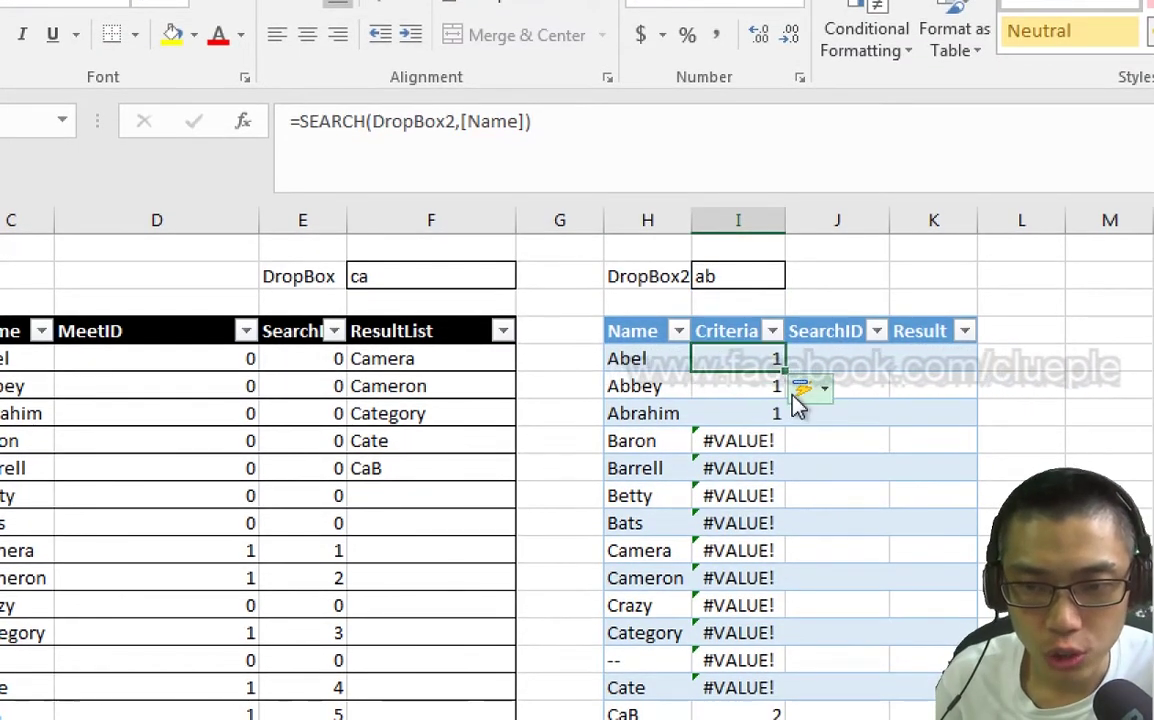
# Wrap the Criteria column's formula in ISNUMBER, making it =ISNUMBER(SEARCH(DropBox2,[Name])), and check the results down to the CaB row.
pyautogui.click(758, 362)
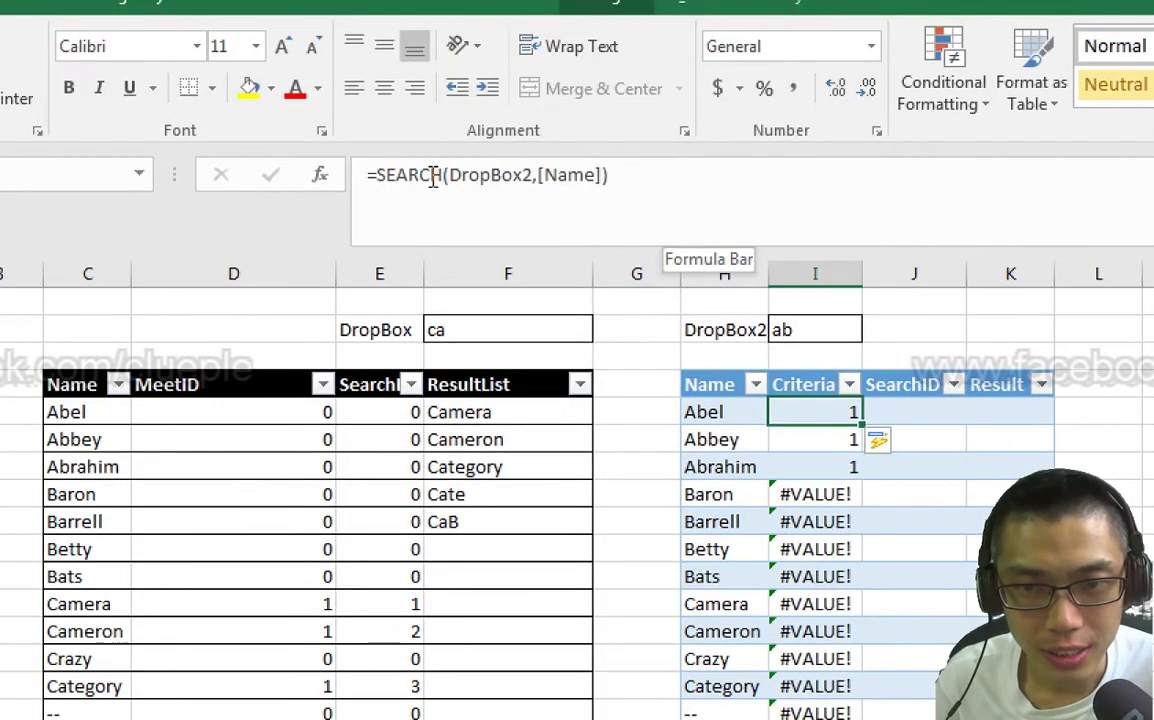
pyautogui.click(345, 121)
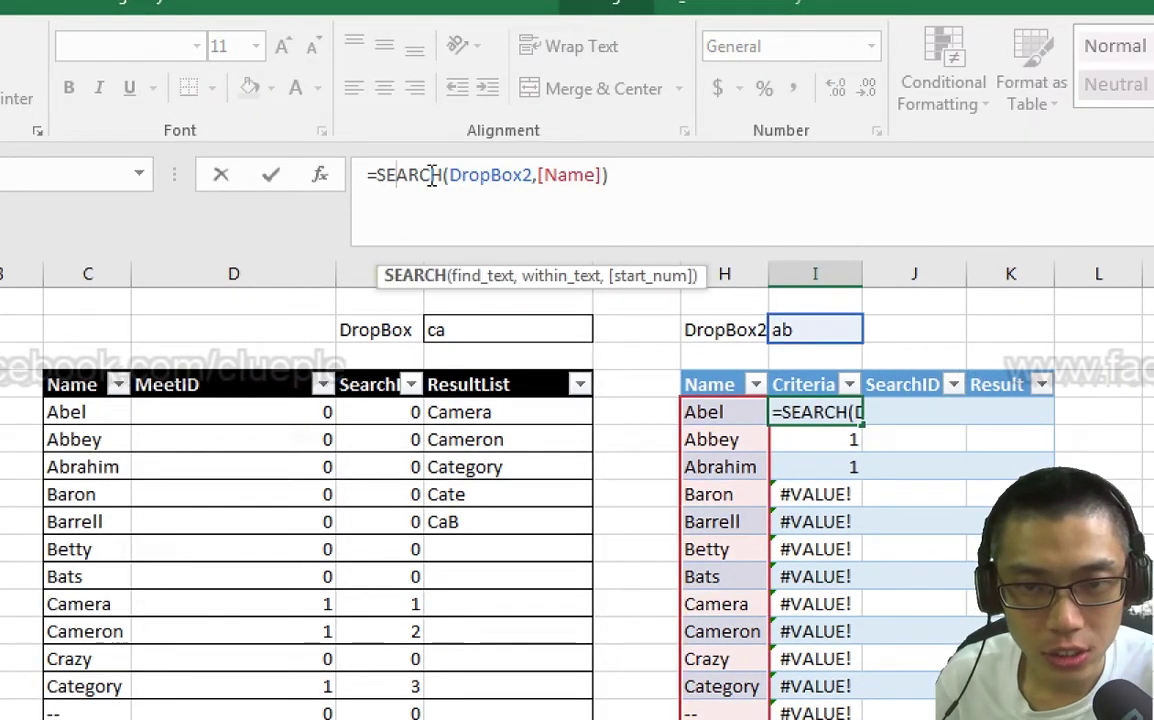
pyautogui.press('Home')
pyautogui.press('Right')
pyautogui.write('(')
pyautogui.press('End')
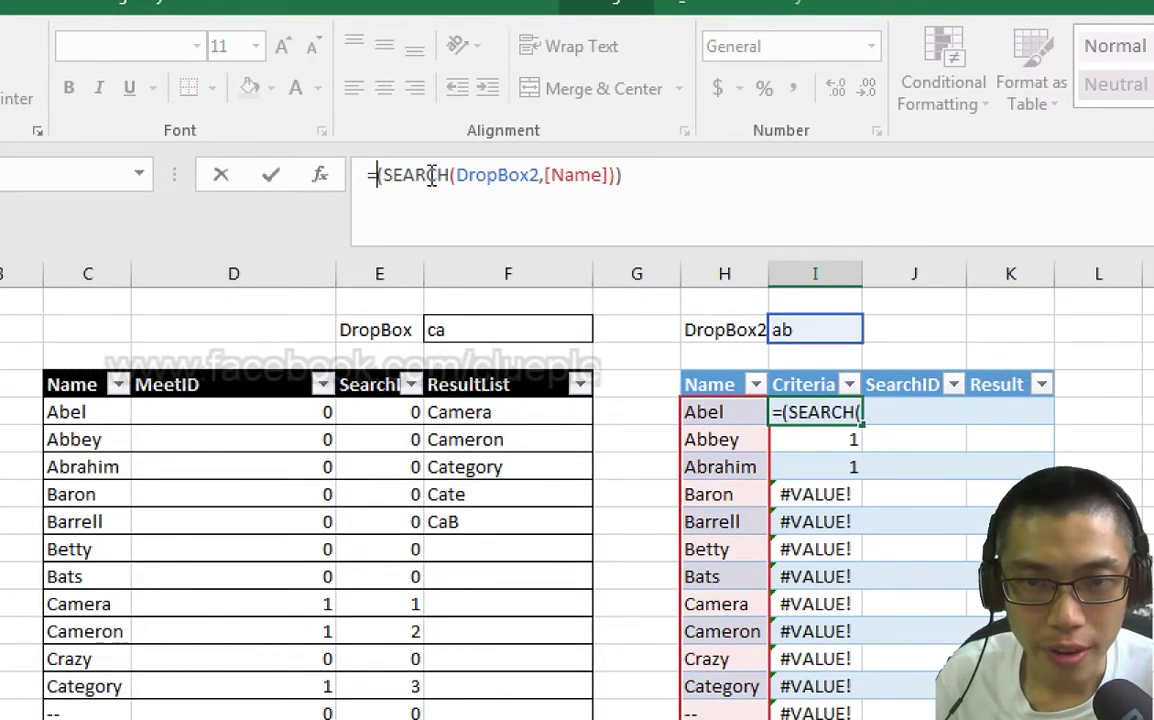
pyautogui.write('isnumber')
pyautogui.press('Return')
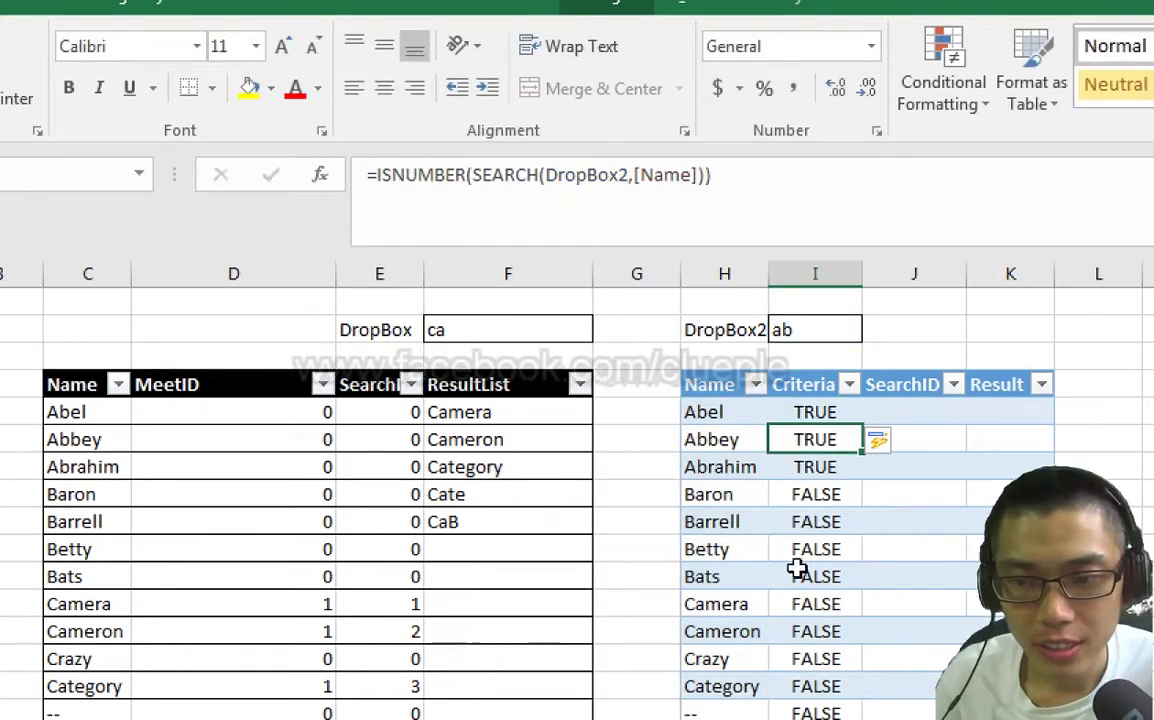
pyautogui.press('Up')
pyautogui.press('Left')
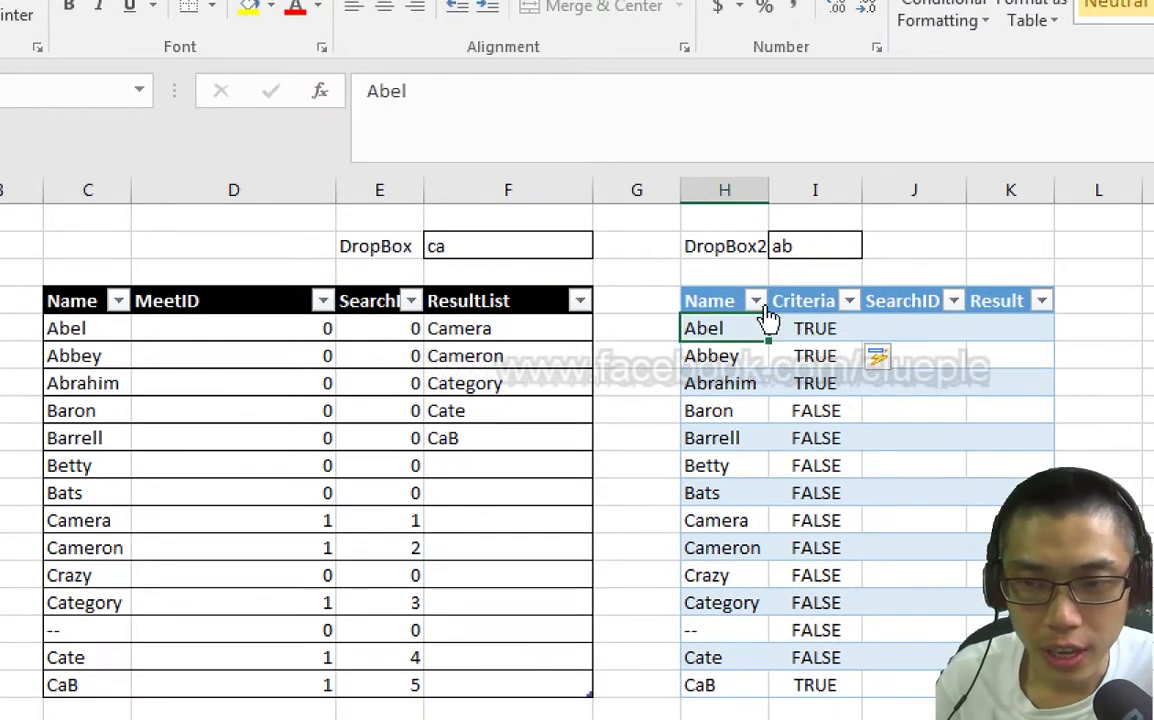
pyautogui.press('Right')
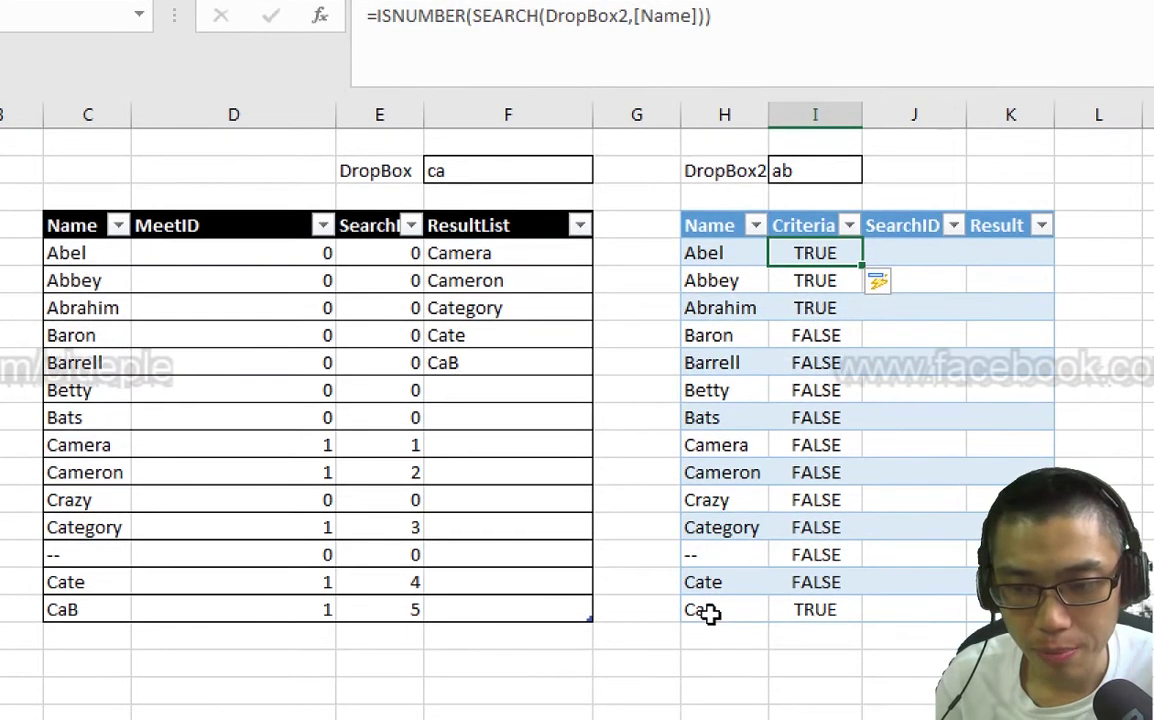
pyautogui.click(708, 688)
pyautogui.click(785, 687)
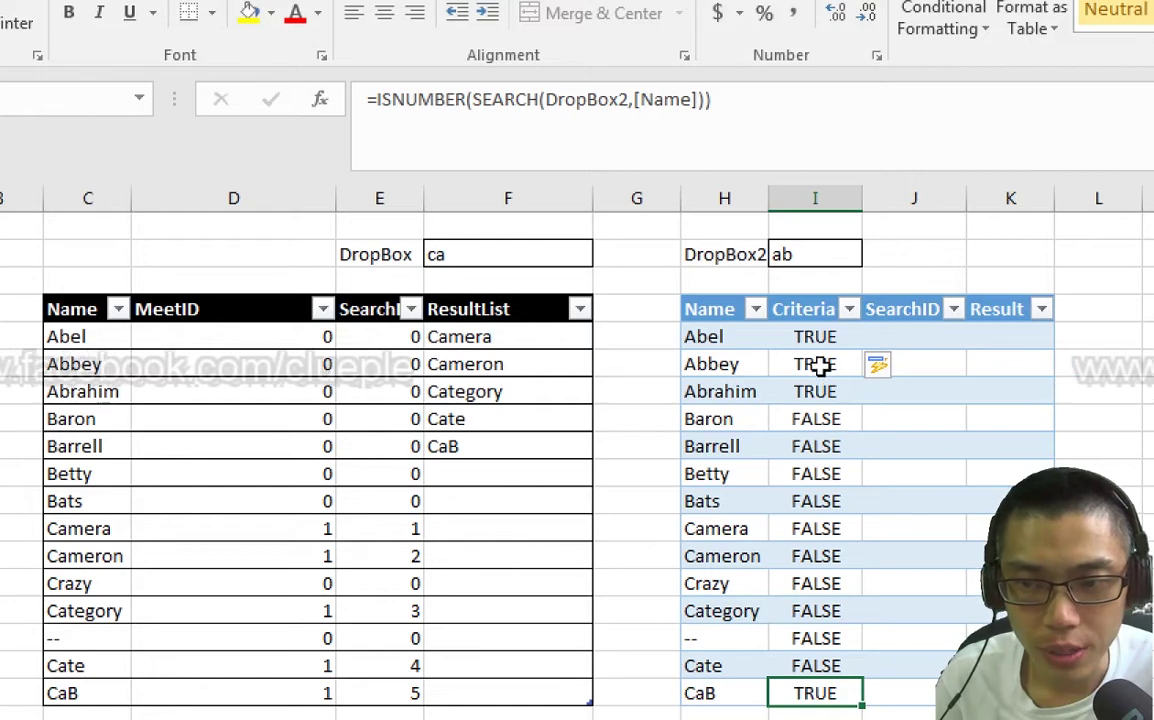
# Wrap the Criteria formula in an IF returning 1 or 0: =IF(ISNUMBER(SEARCH(DropBox2,[Name])),1,0).
pyautogui.click(818, 366)
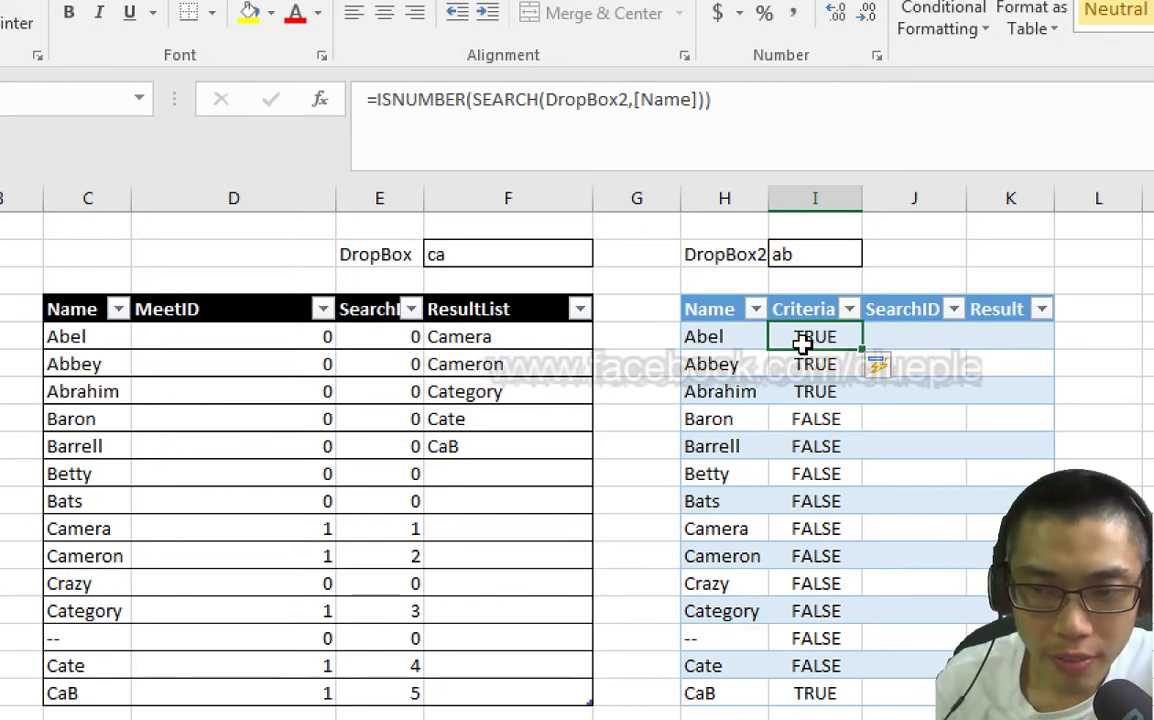
pyautogui.press('Up')
pyautogui.press('Down')
pyautogui.click(409, 100)
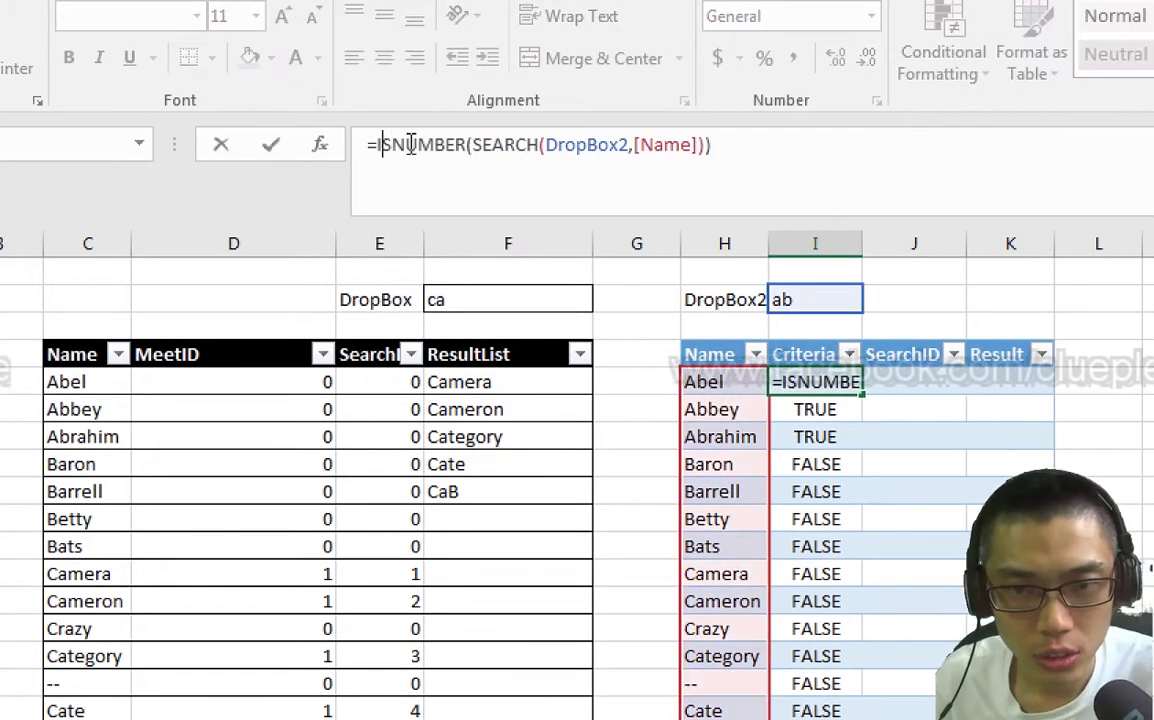
pyautogui.write('if(')
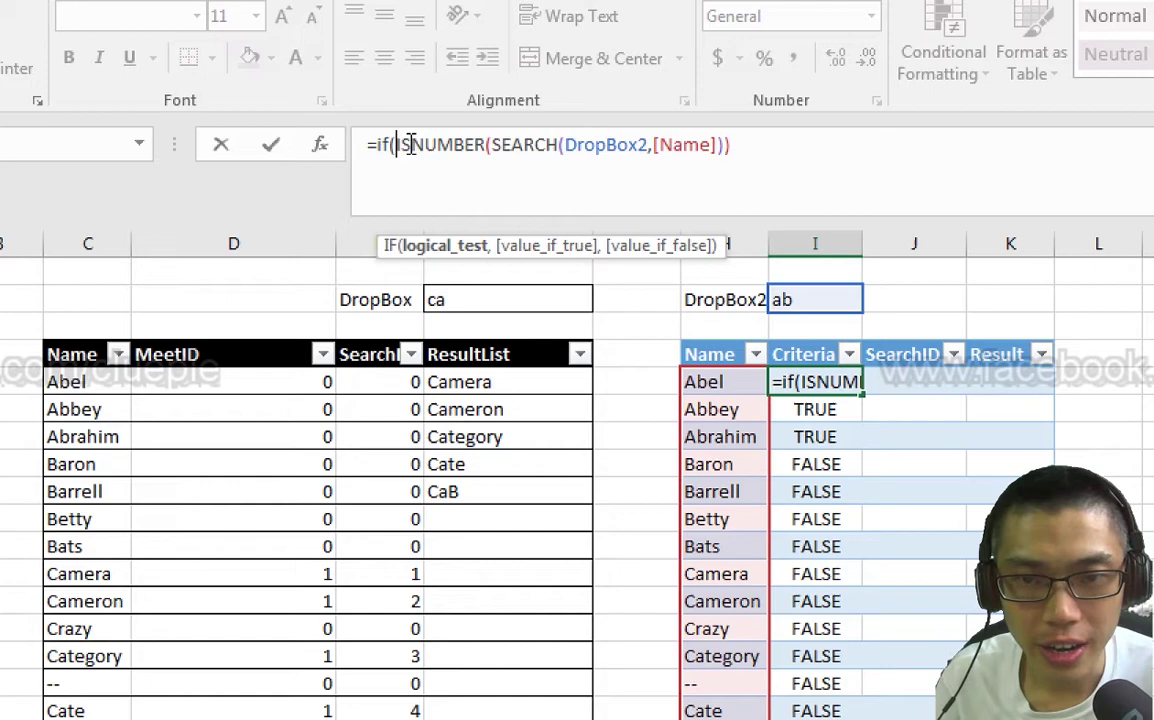
pyautogui.press('End')
pyautogui.hotkey('shift', 'Left')
pyautogui.hotkey('shift', 'Left')
pyautogui.hotkey('shift', 'Left')
pyautogui.hotkey('shift', 'Left')
pyautogui.hotkey('shift', 'Left')
pyautogui.hotkey('shift', 'Left')
pyautogui.hotkey('shift', 'Left')
pyautogui.hotkey('shift', 'Left')
pyautogui.hotkey('shift', 'Left')
pyautogui.hotkey('shift', 'Left')
pyautogui.hotkey('shift', 'Left')
pyautogui.hotkey('shift', 'Left')
pyautogui.hotkey('shift', 'Left')
pyautogui.hotkey('shift', 'Left')
pyautogui.hotkey('shift', 'Left')
pyautogui.hotkey('shift', 'Left')
pyautogui.hotkey('shift', 'Left')
pyautogui.hotkey('shift', 'Left')
pyautogui.hotkey('shift', 'Left')
pyautogui.hotkey('shift', 'Left')
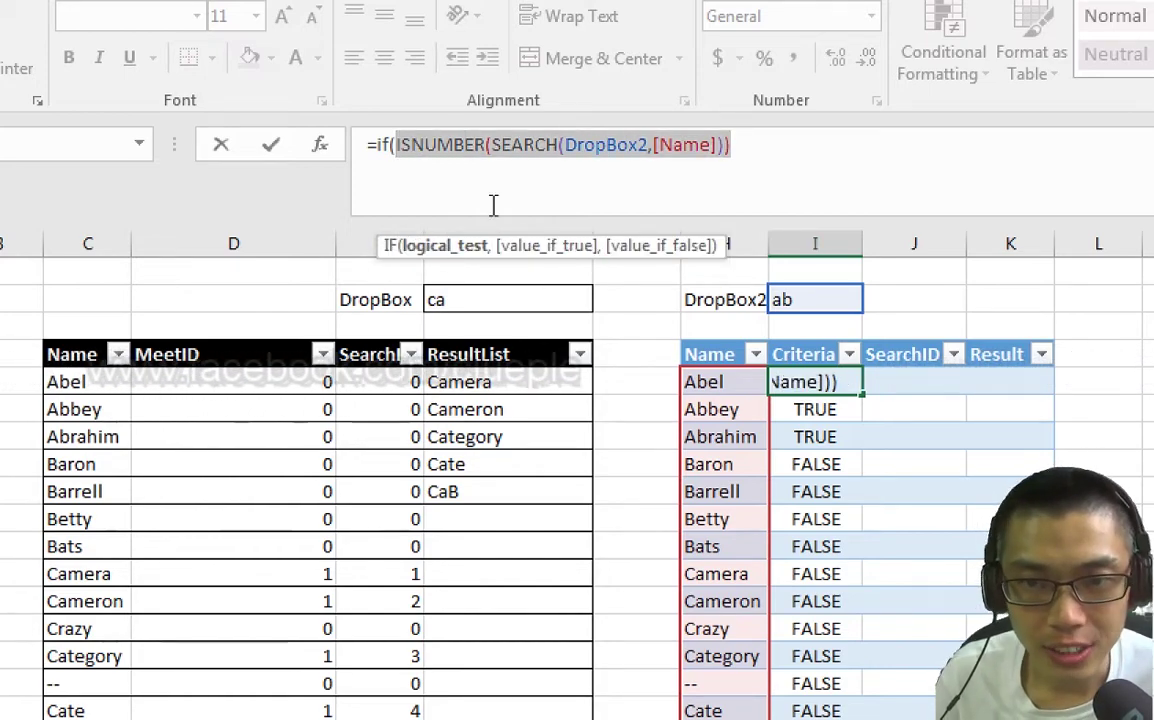
pyautogui.click(747, 147)
pyautogui.write(',')
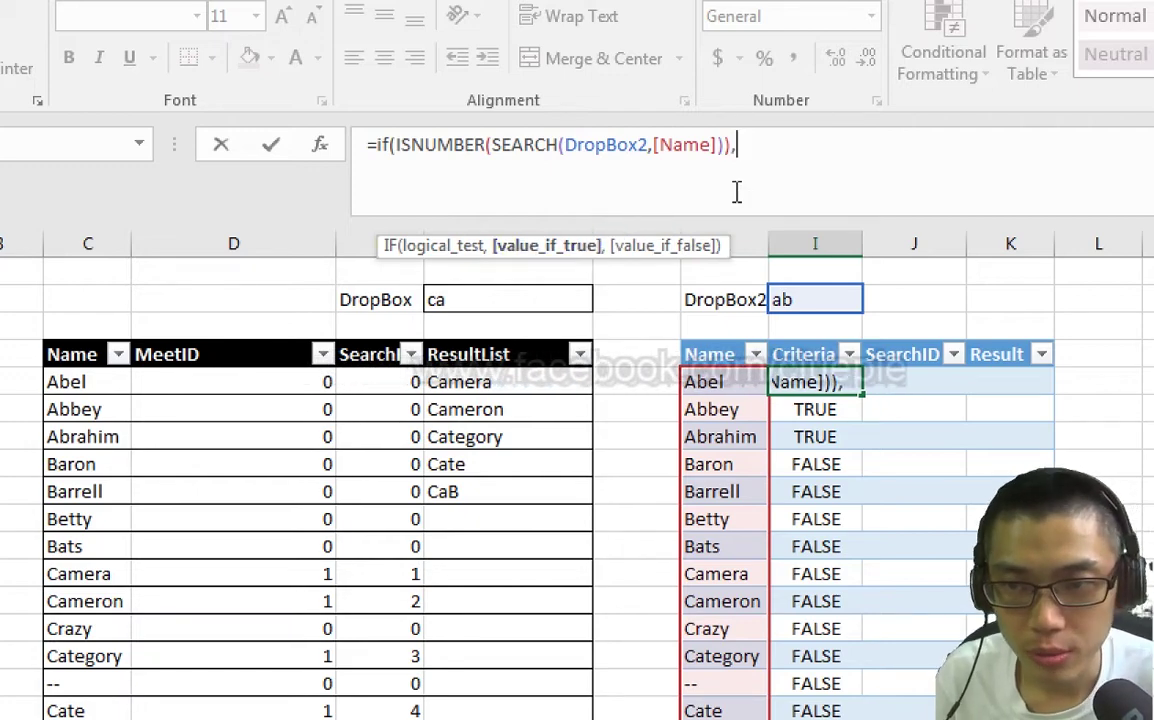
pyautogui.write('1,')
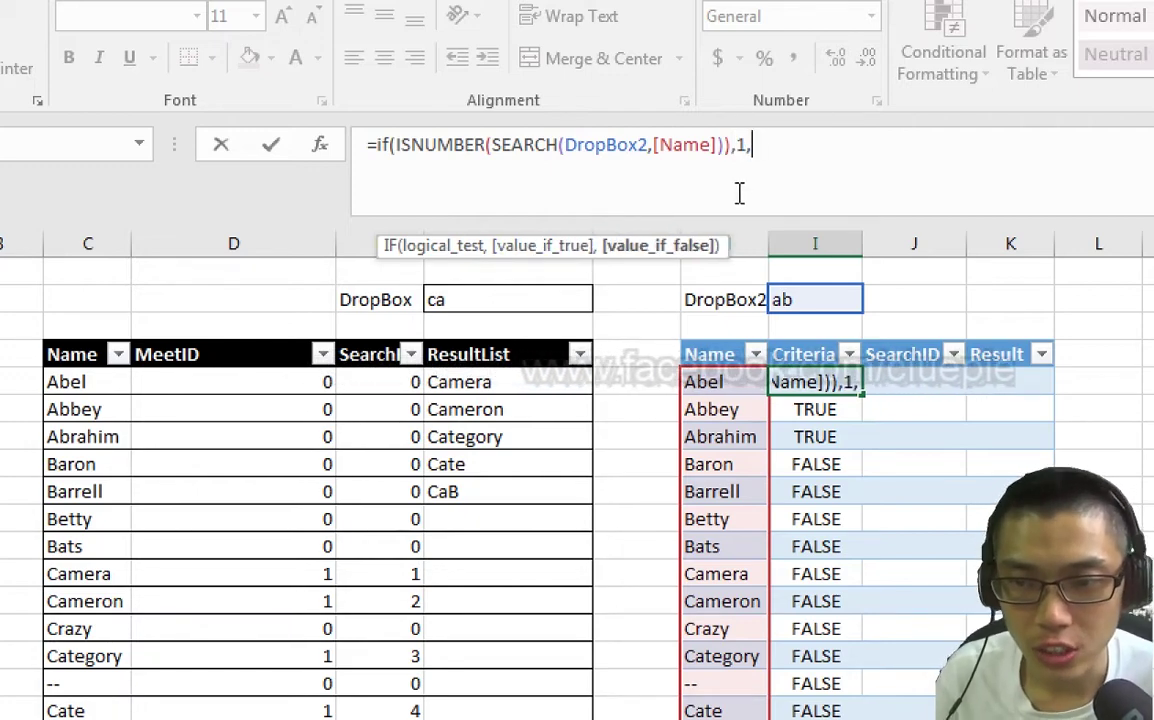
pyautogui.write('0')
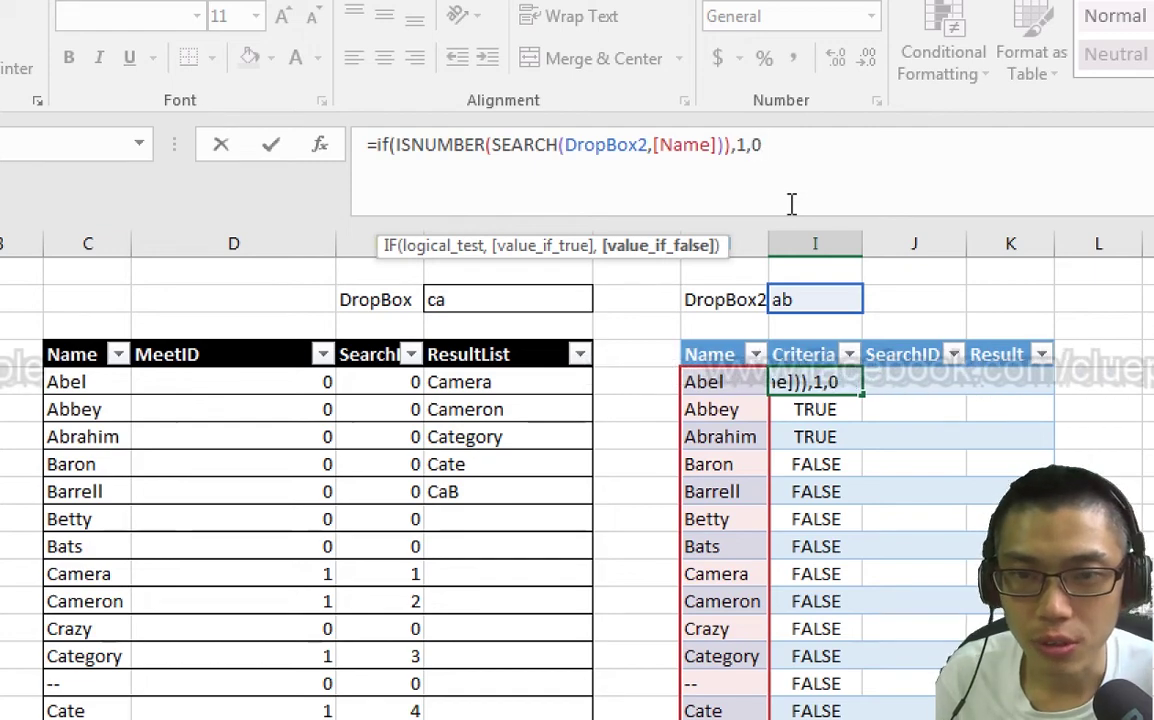
pyautogui.press('Return')
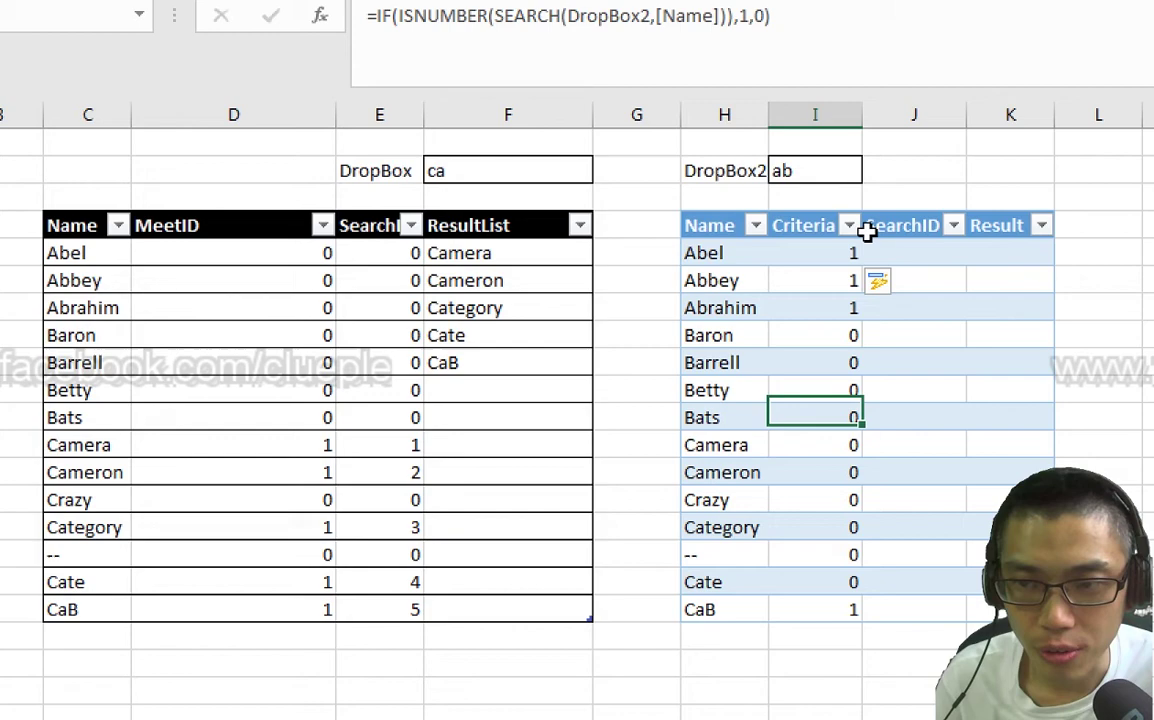
# Change the search text in the DropBox2 cell to ca and go to the first SearchID cell of the new table.
pyautogui.press('Up')
pyautogui.press('Up')
pyautogui.press('Up')
pyautogui.press('Up')
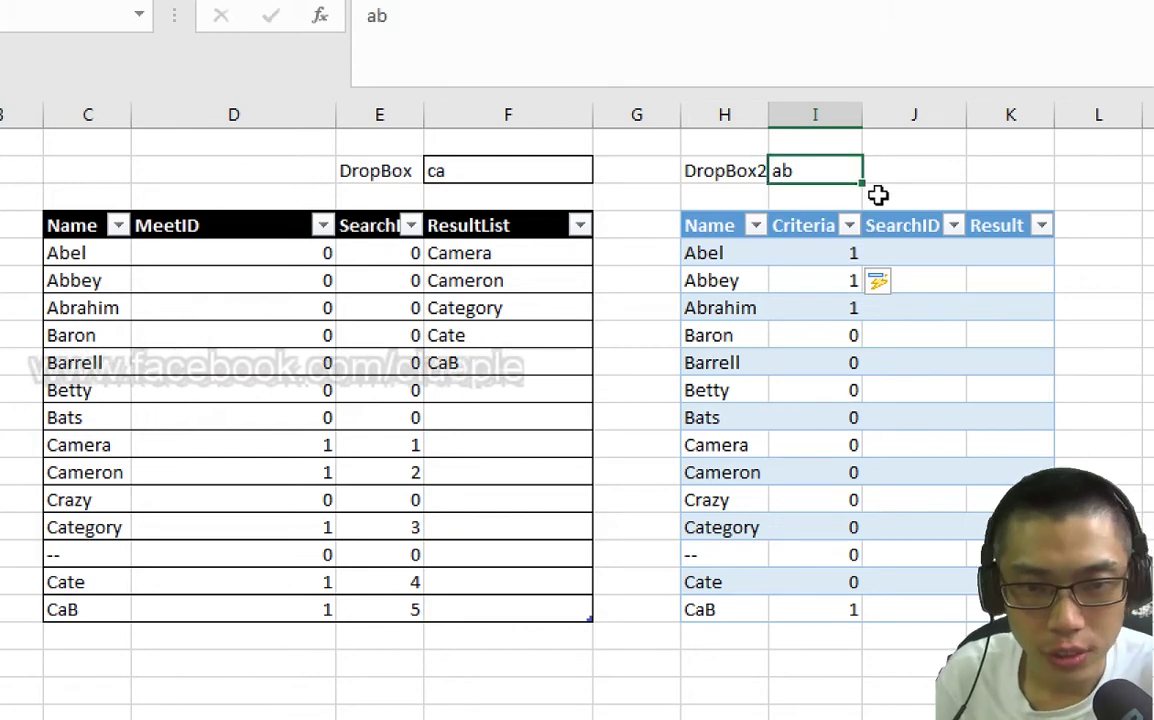
pyautogui.write('ca')
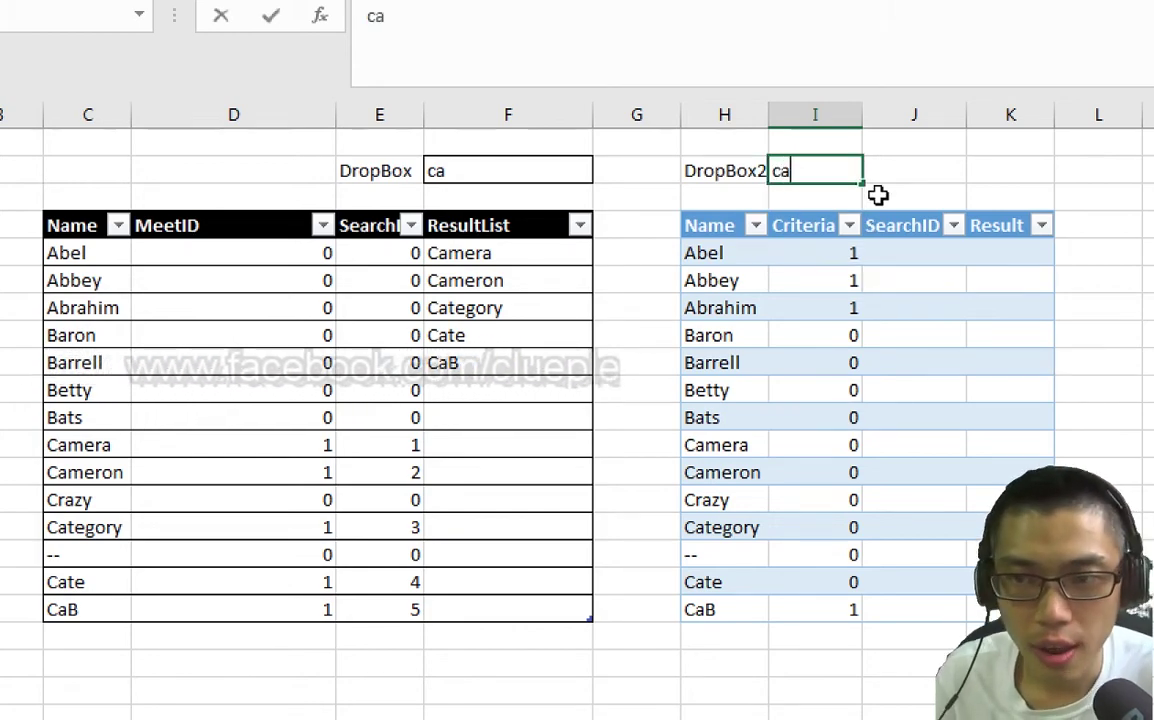
pyautogui.press('Return')
pyautogui.press('Down')
pyautogui.press('Down')
pyautogui.press('Right')
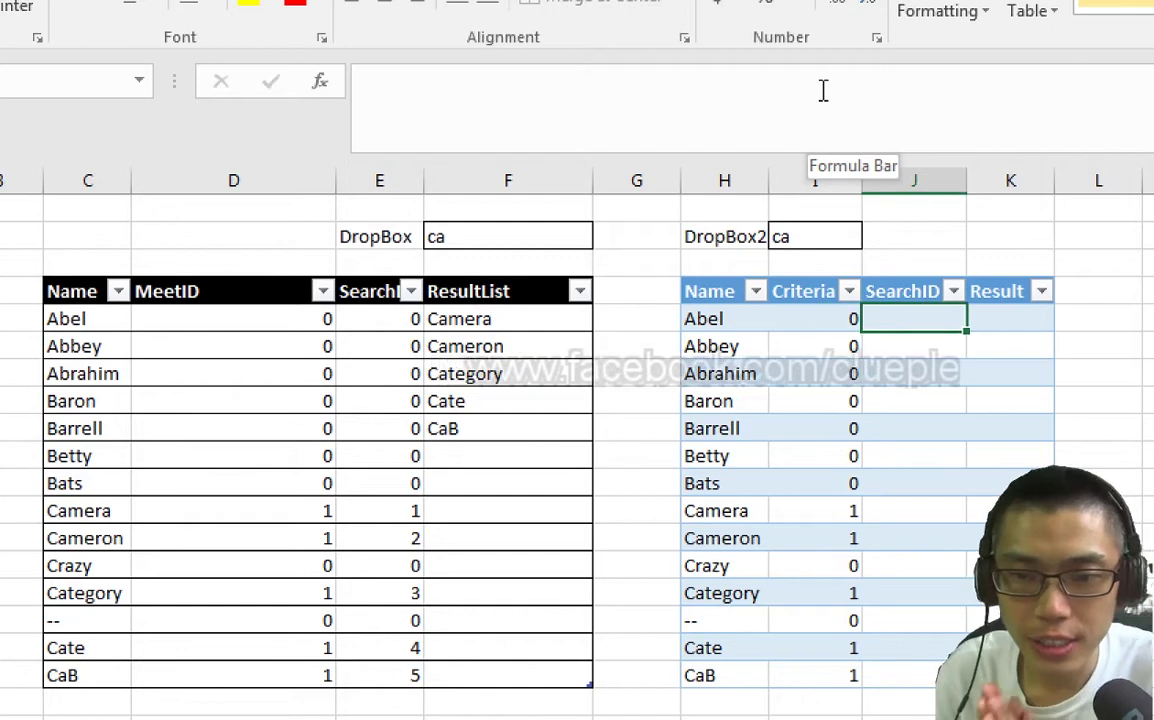
# Examine the MeetID and SearchID formulas in the original table, including the SearchID formula in the Camera row.
pyautogui.click(379, 483)
pyautogui.press('Left')
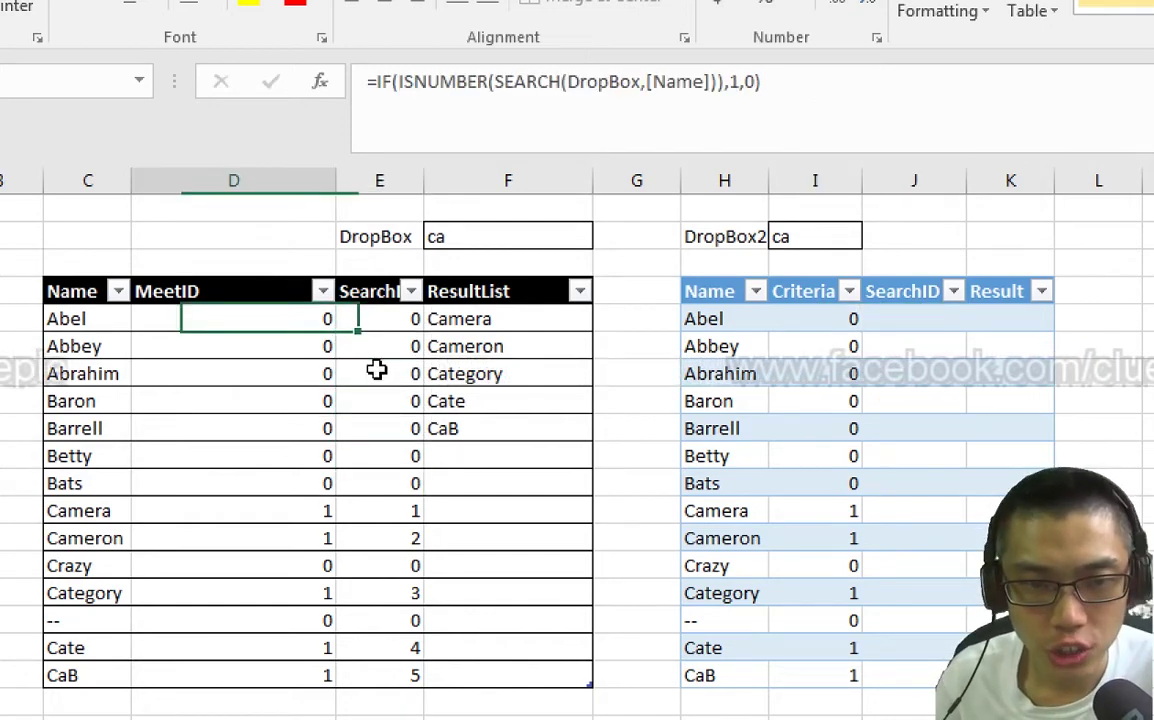
pyautogui.press('Left')
pyautogui.press('Down')
pyautogui.press('Down')
pyautogui.press('Down')
pyautogui.press('Right')
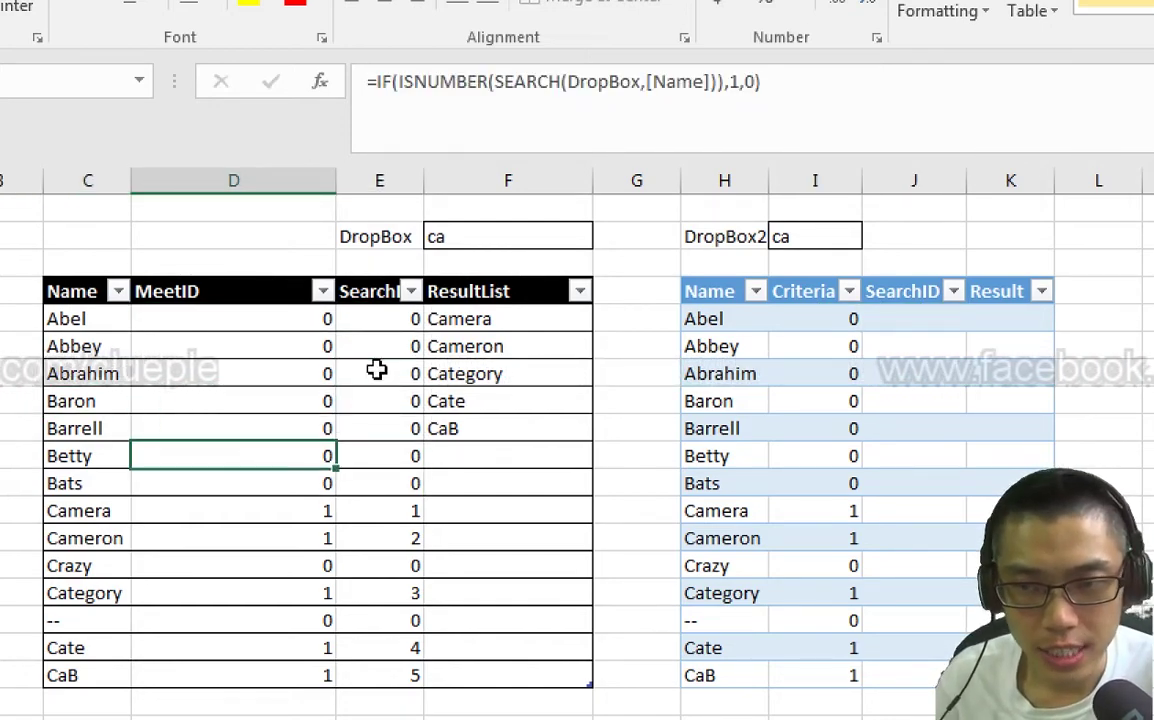
pyautogui.press('Down')
pyautogui.press('Down')
pyautogui.press('Right')
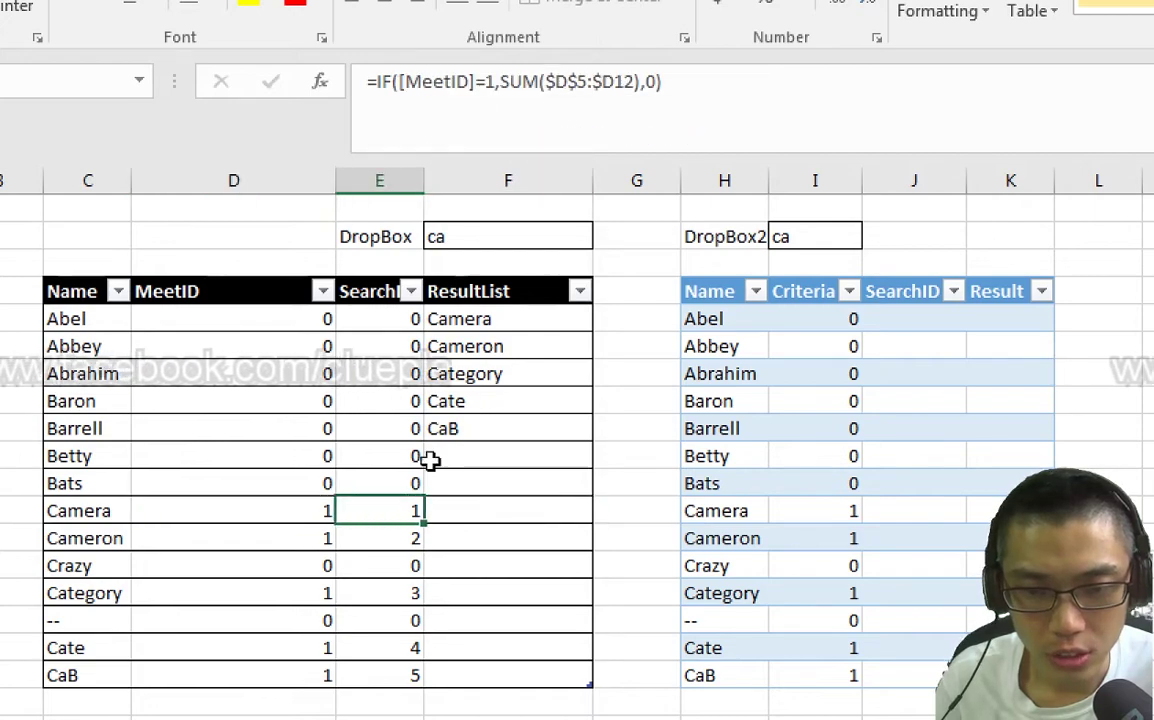
pyautogui.press('Down')
pyautogui.press('Up')
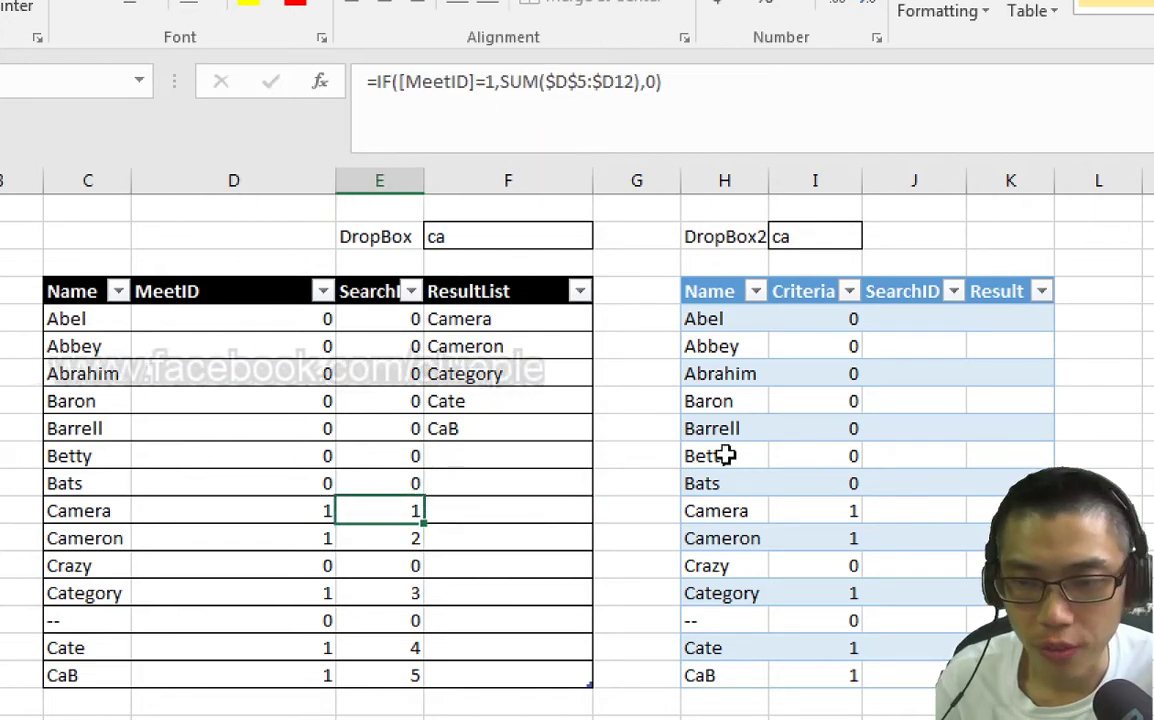
# Fill the new table's SearchID column with the running-count formula =IF([Criteria]=1,SUM($I$5:I5),0).
pyautogui.click(914, 318)
pyautogui.write('=')
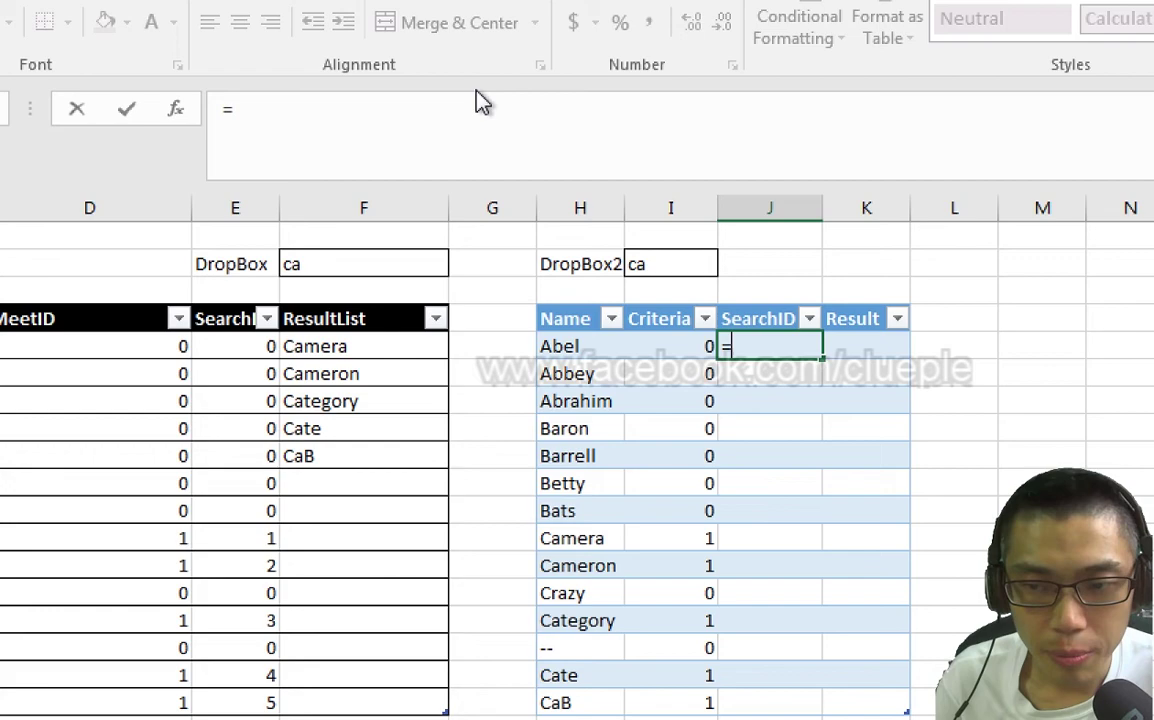
pyautogui.write('if(')
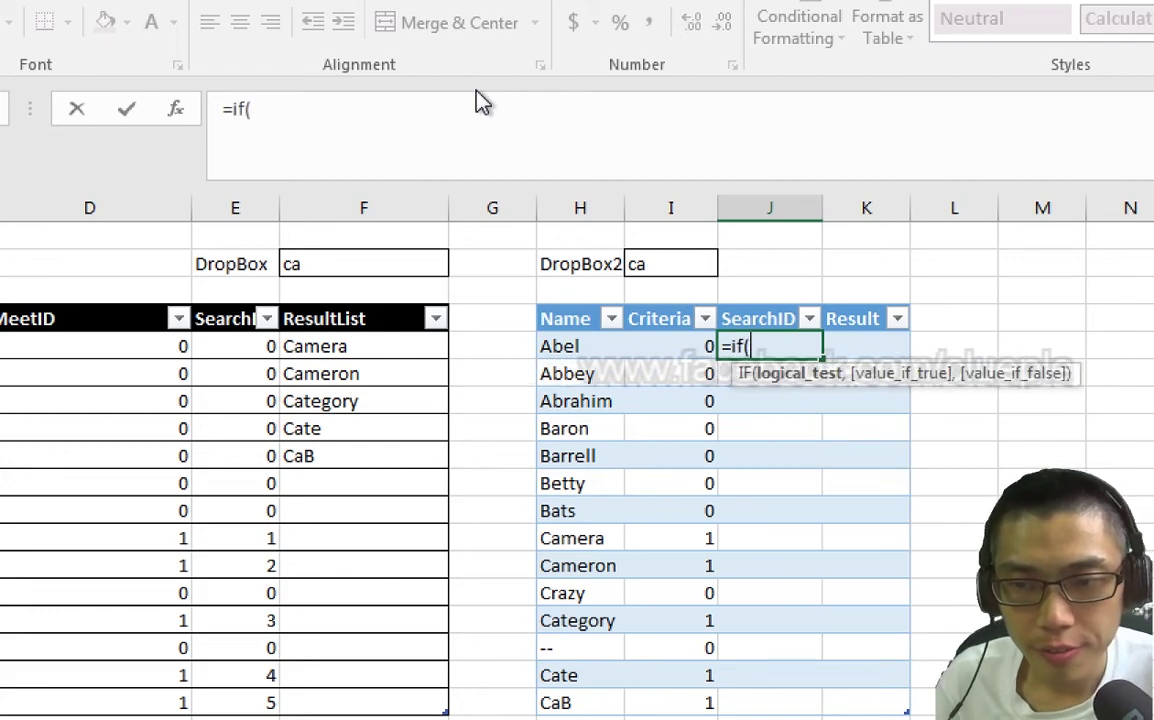
pyautogui.press('Left')
pyautogui.click(290, 117)
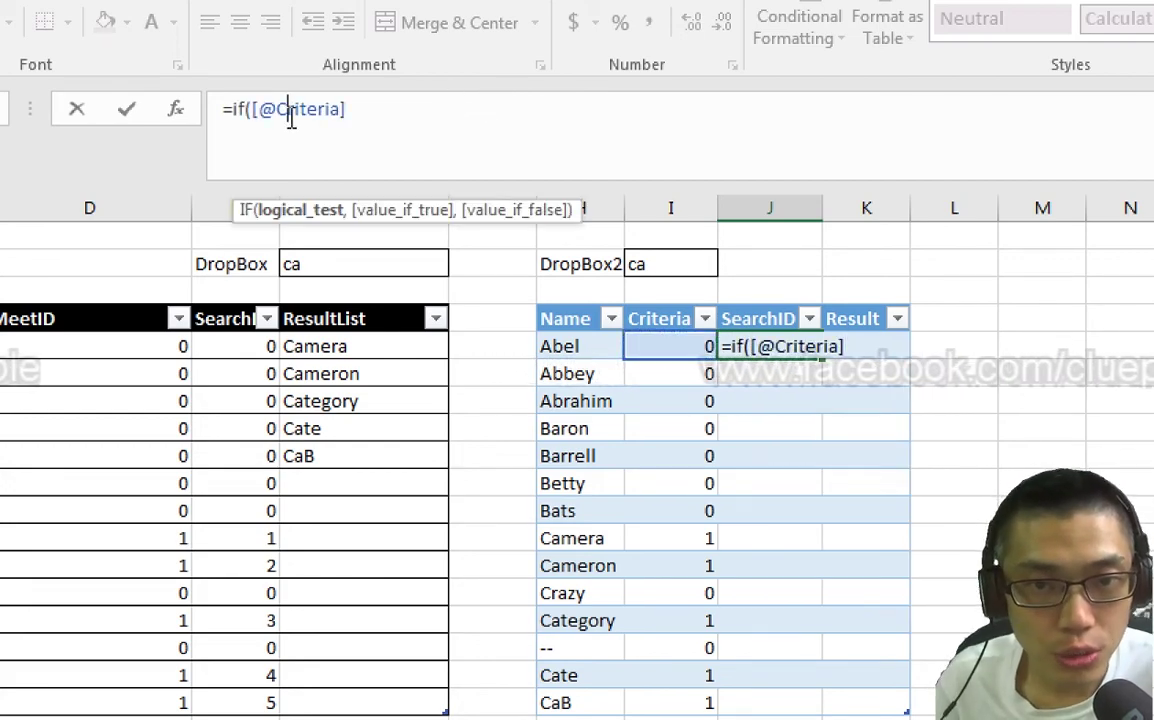
pyautogui.press('BackSpace')
pyautogui.write('1')
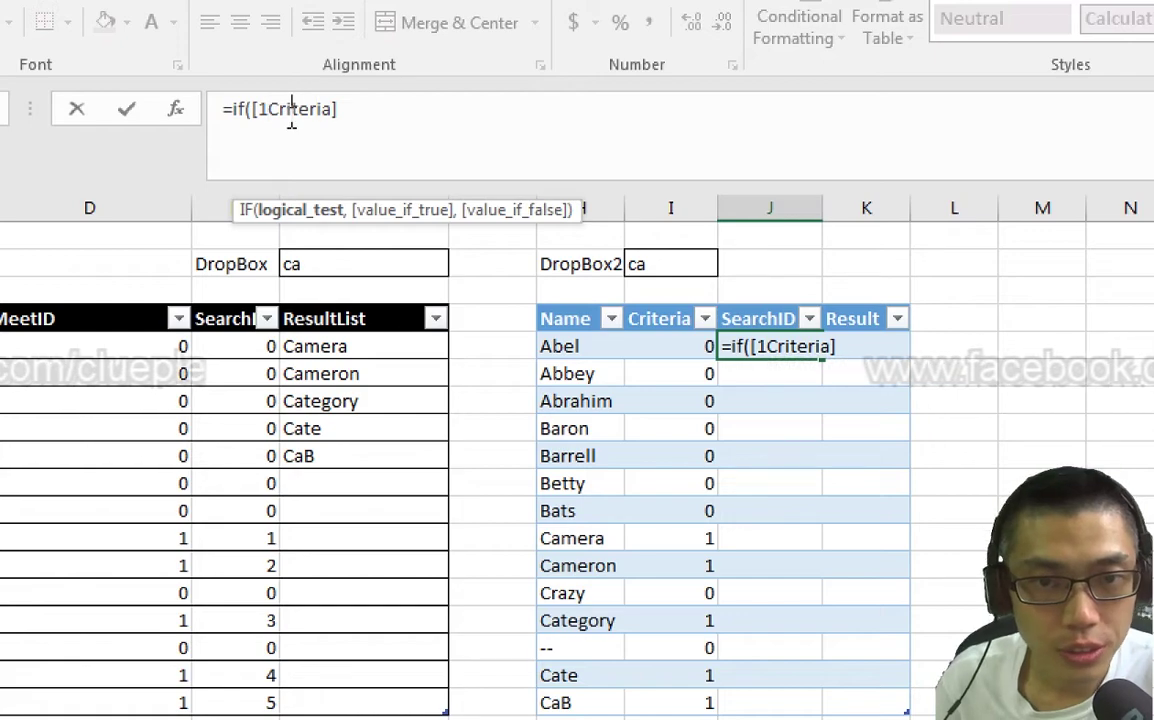
pyautogui.press('BackSpace')
pyautogui.press('End')
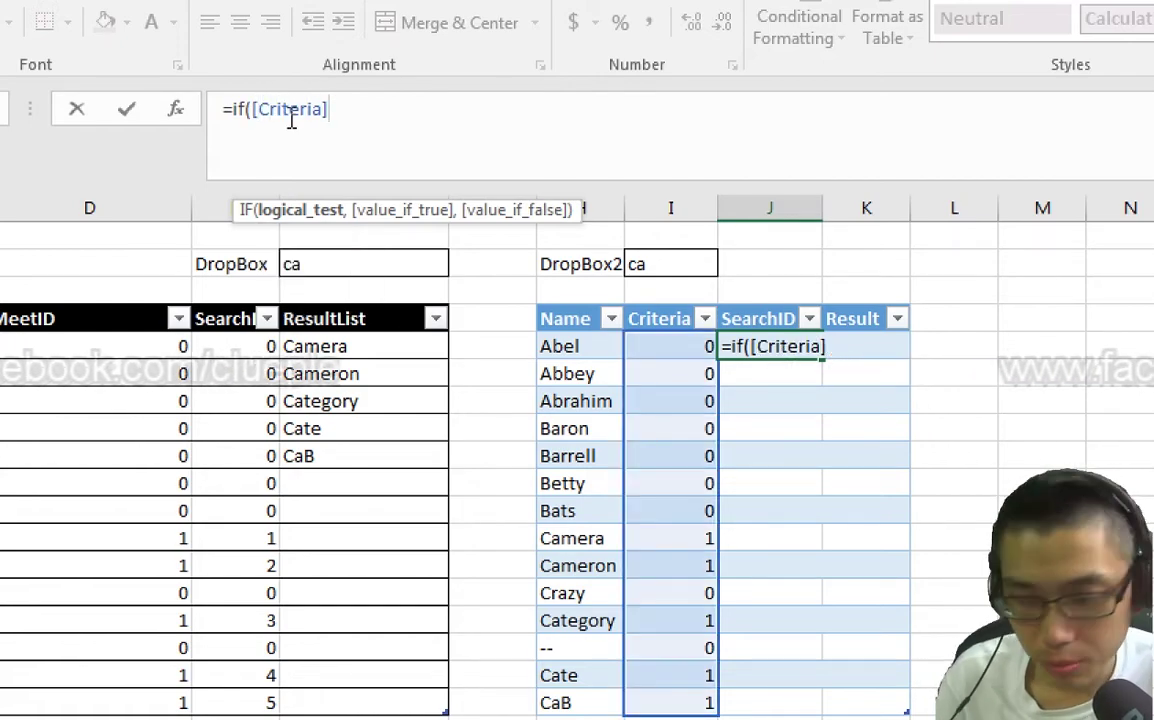
pyautogui.write(',sum(')
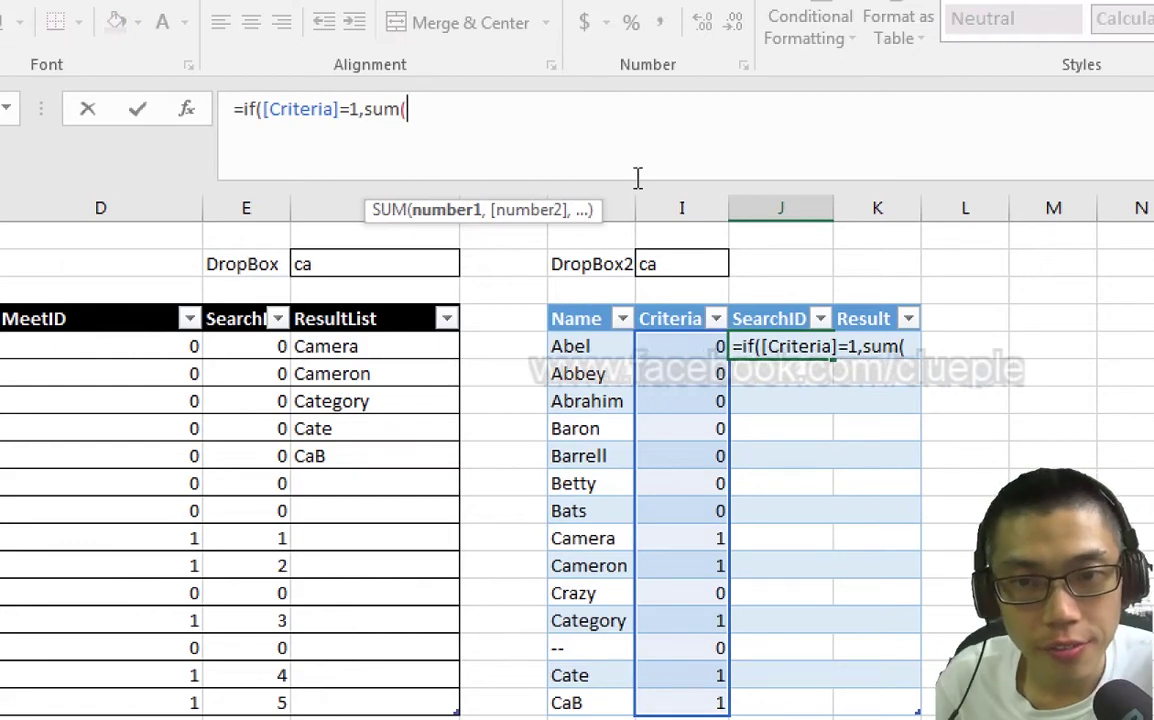
pyautogui.write('i5')
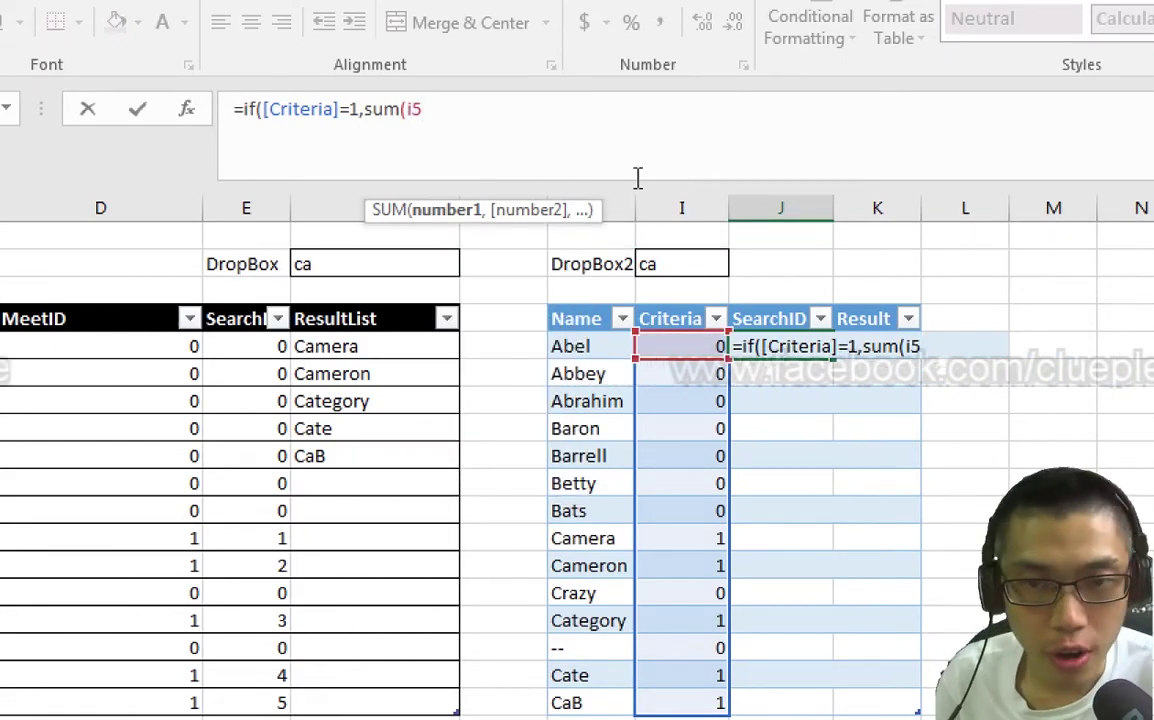
pyautogui.press('F4')
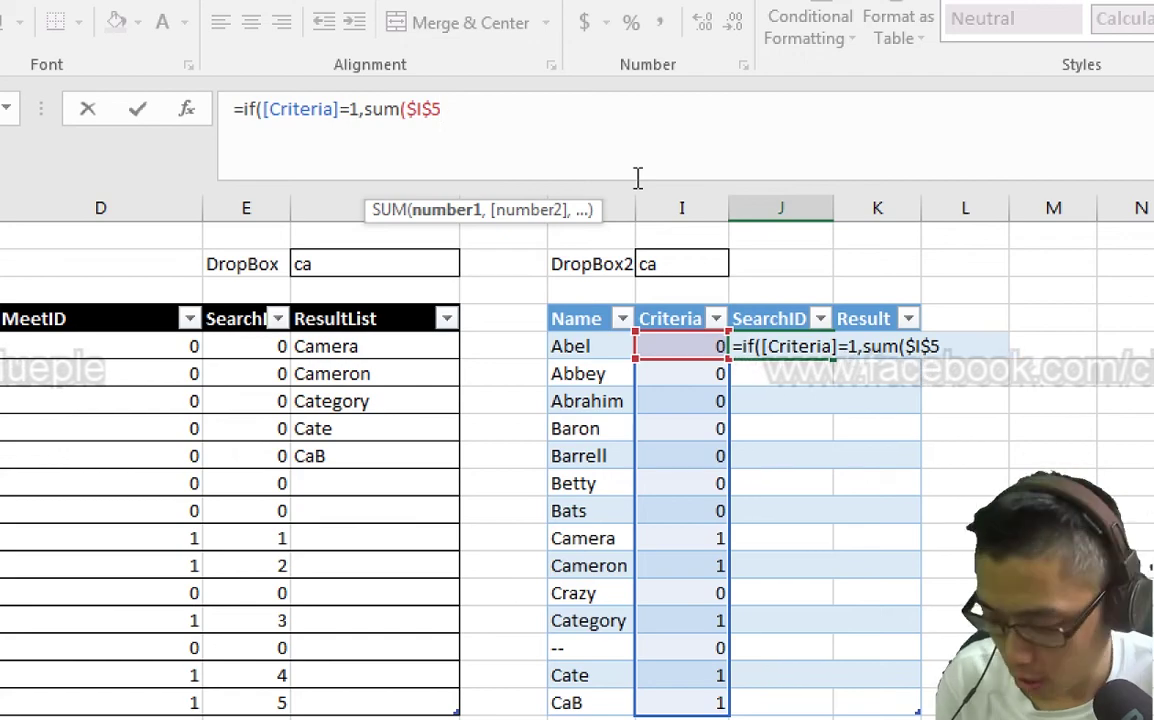
pyautogui.write(':i')
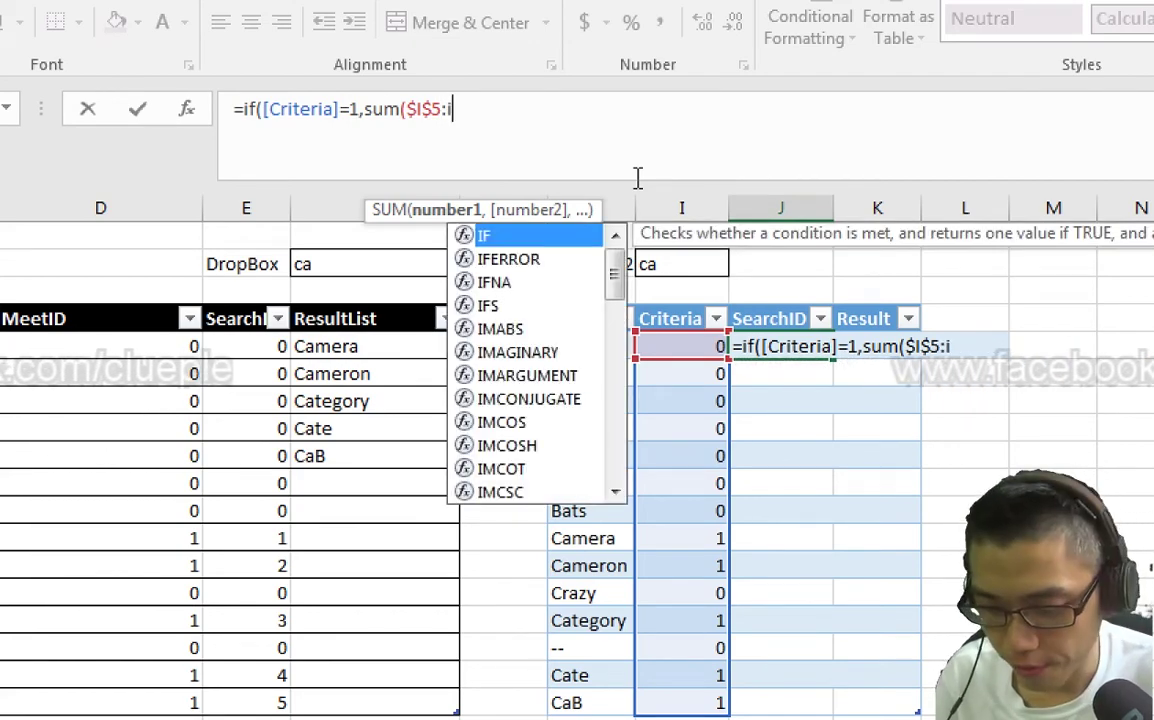
pyautogui.write('5)')
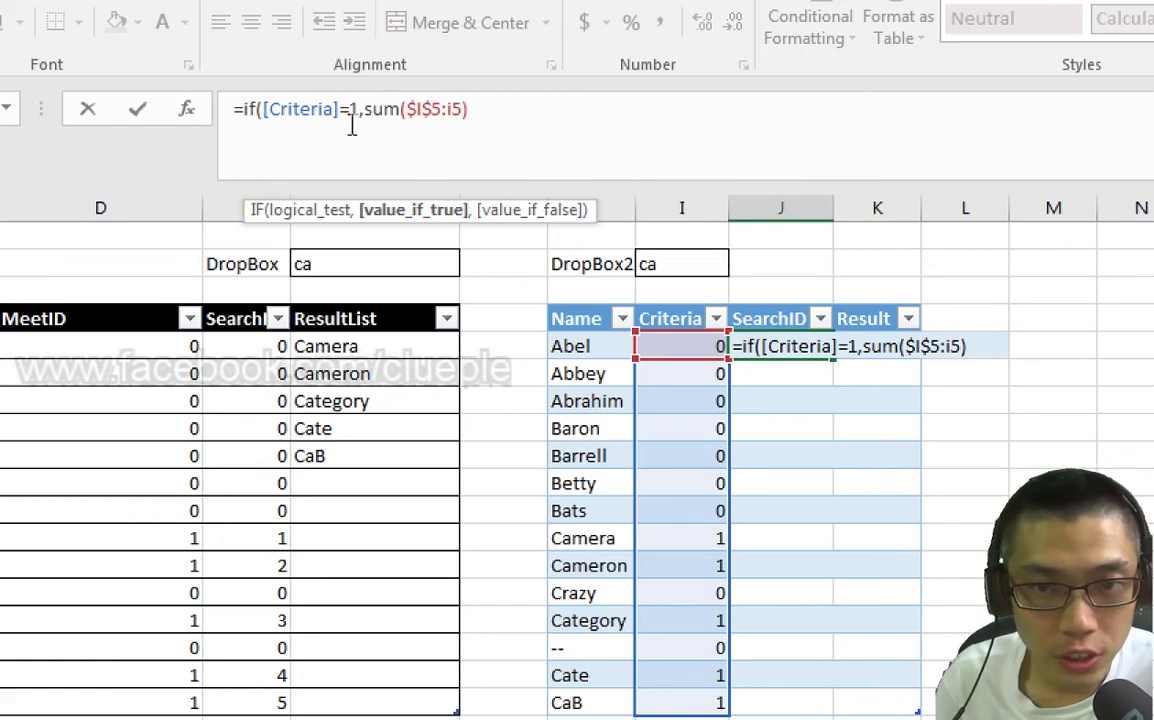
pyautogui.write(',')
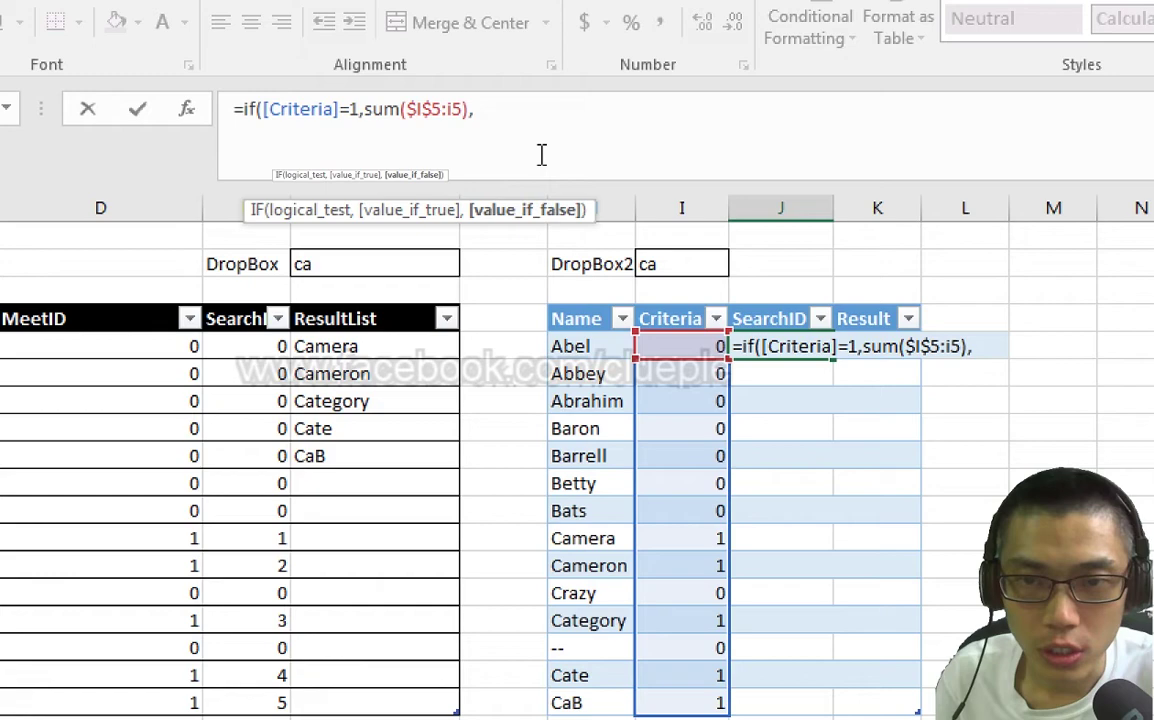
pyautogui.write('0)')
pyautogui.press('Return')
# Examine how the summed range in the SearchID formula shifts from row to row around the Bats row.
pyautogui.click(826, 511)
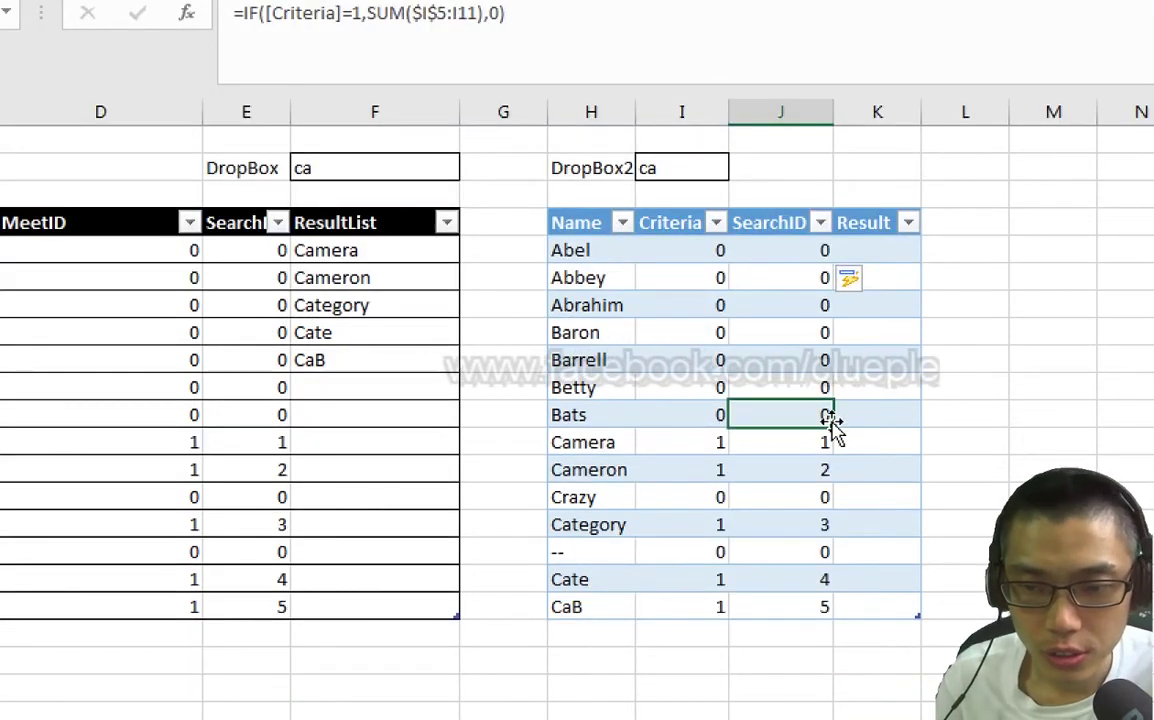
pyautogui.press('Down')
pyautogui.press('Down')
pyautogui.press('Up')
pyautogui.press('Up')
pyautogui.press('Up')
pyautogui.press('Up')
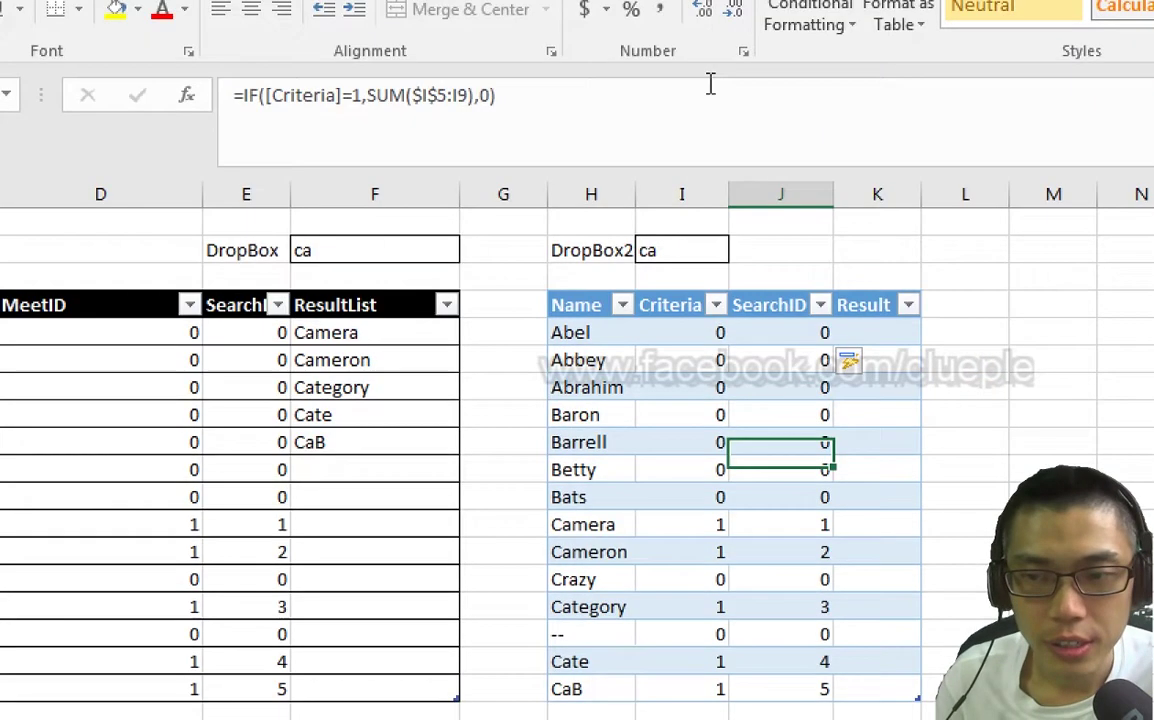
# Start an INDEX formula in the first Result cell of the new table, using the whole [Name] column as its array.
pyautogui.click(886, 332)
pyautogui.write('=index(')
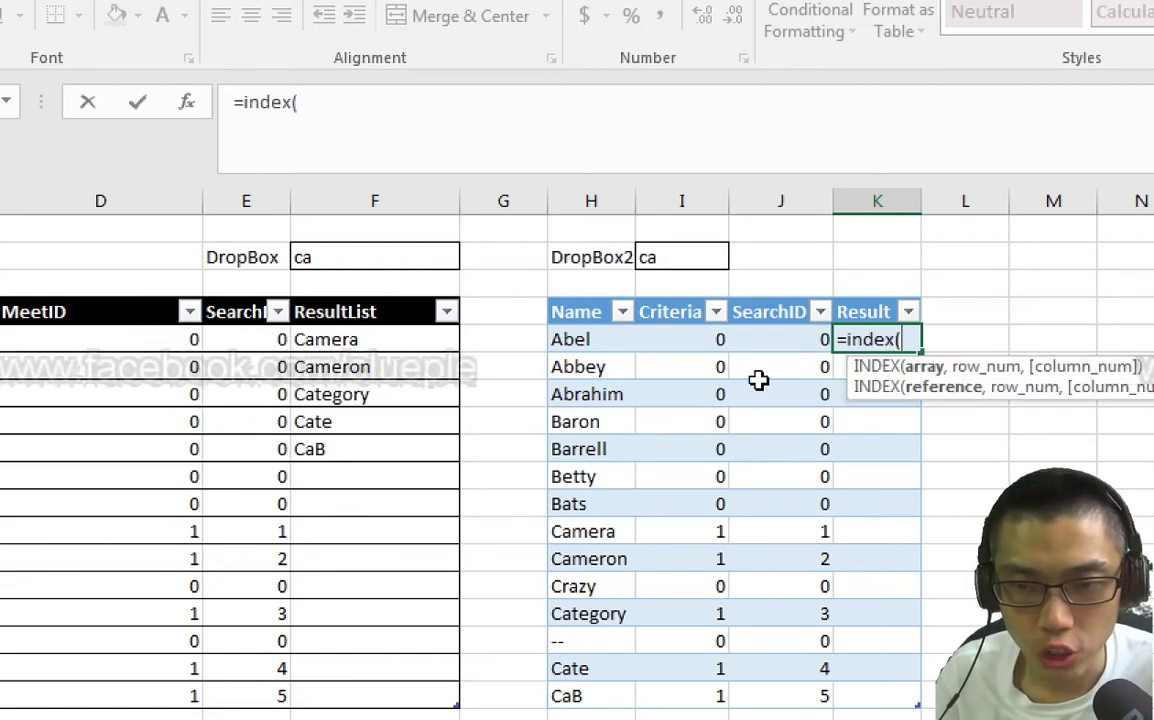
pyautogui.click(600, 336)
pyautogui.click(323, 110)
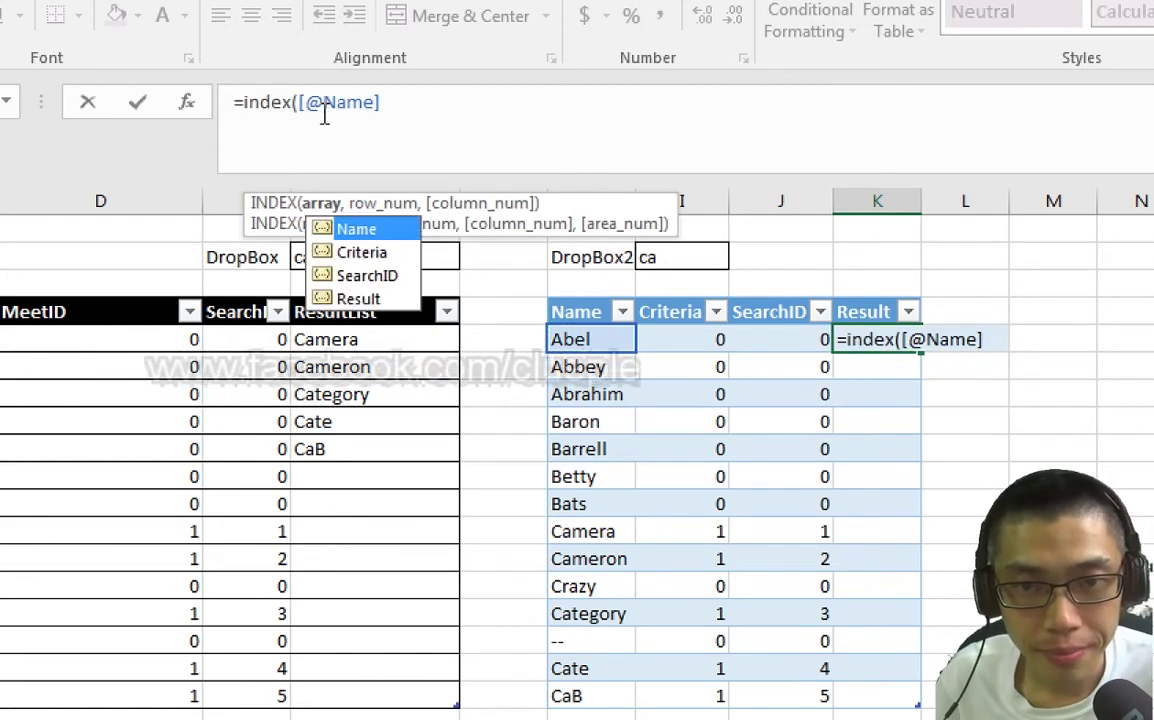
pyautogui.press('BackSpace')
pyautogui.press('End')
pyautogui.write(',')
pyautogui.hotkey('alt', 'Return')
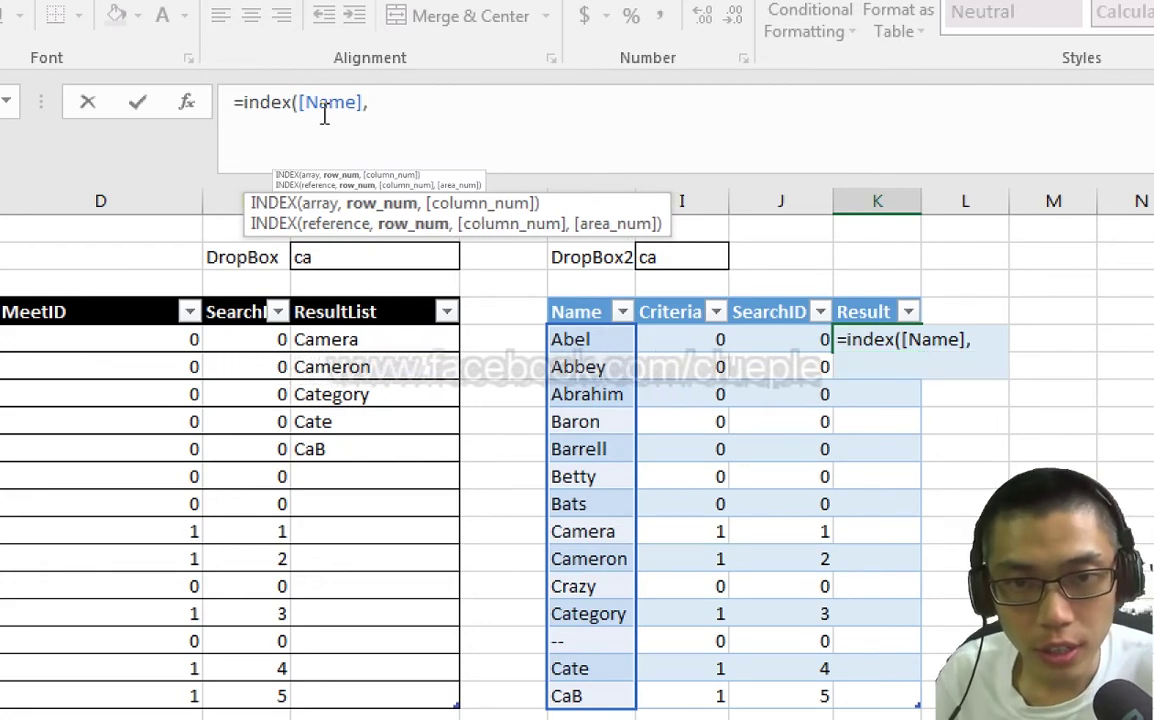
# Add a MATCH function for the row number, with ROWS($K$5:K5) as its lookup value.
pyautogui.write('match(ro')
pyautogui.press('BackSpace')
pyautogui.press('BackSpace')
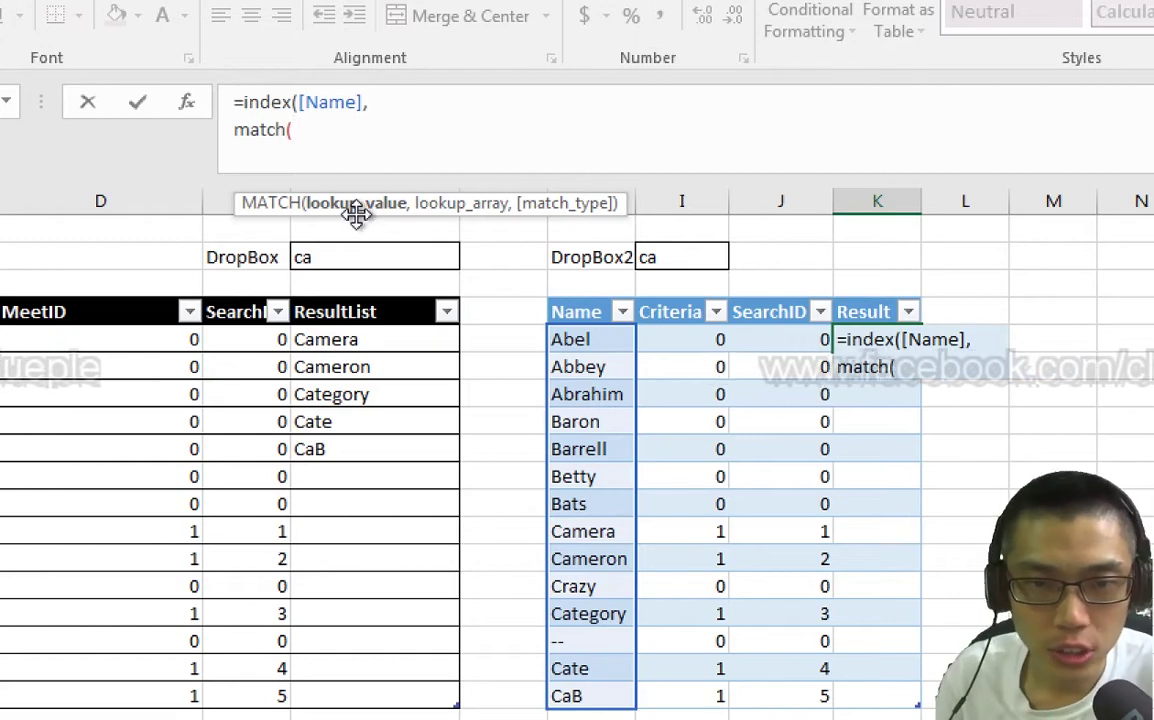
pyautogui.write('rows(k5')
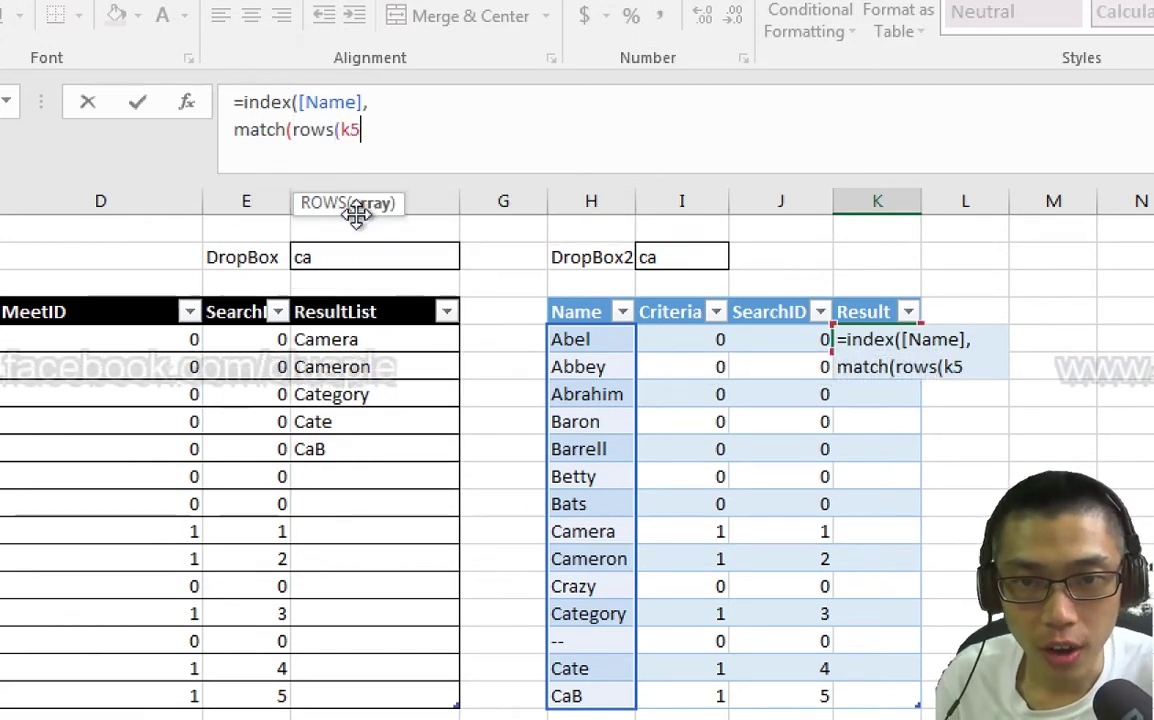
pyautogui.press('F4')
pyautogui.write(':k5),')
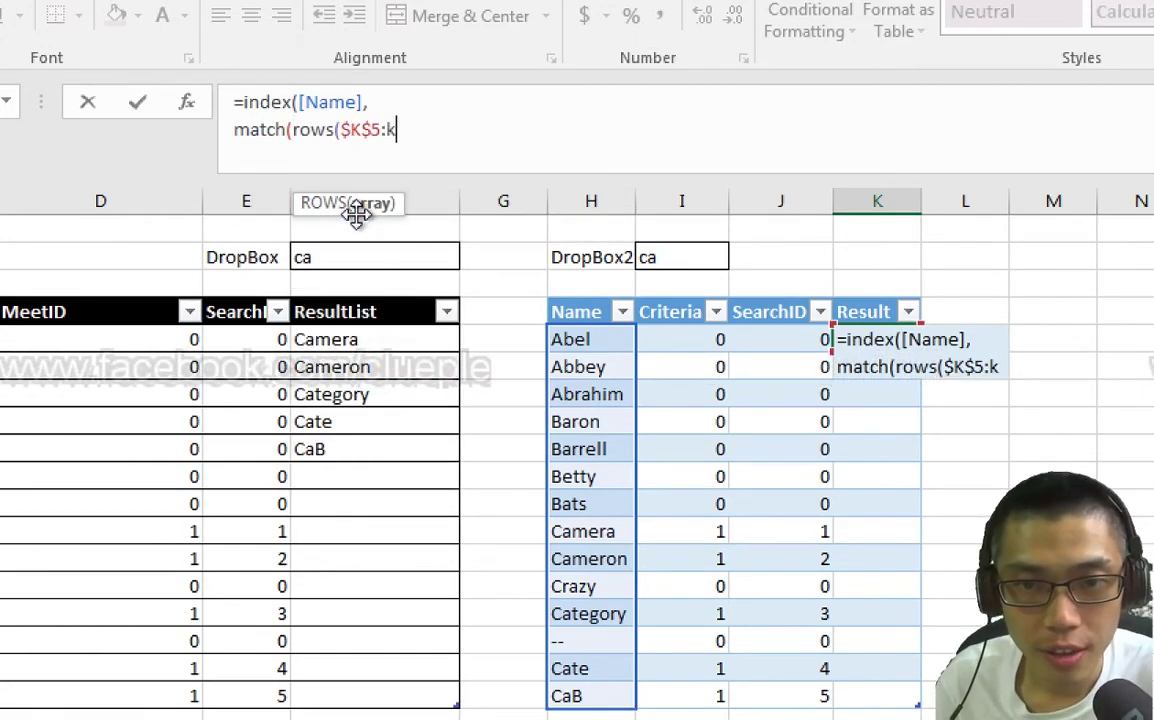
# Examine the ROWS($K$5:K5) lookup value inside the unfinished MATCH function.
pyautogui.click(407, 129)
pyautogui.hotkey('shift', 'Left')
pyautogui.hotkey('shift', 'Left')
pyautogui.hotkey('shift', 'Left')
pyautogui.hotkey('shift', 'Left')
pyautogui.hotkey('shift', 'Left')
pyautogui.hotkey('shift', 'Left')
pyautogui.hotkey('shift', 'Left')
pyautogui.hotkey('shift', 'Left')
pyautogui.hotkey('shift', 'Left')
pyautogui.hotkey('shift', 'Left')
pyautogui.hotkey('shift', 'Left')
pyautogui.press('End')
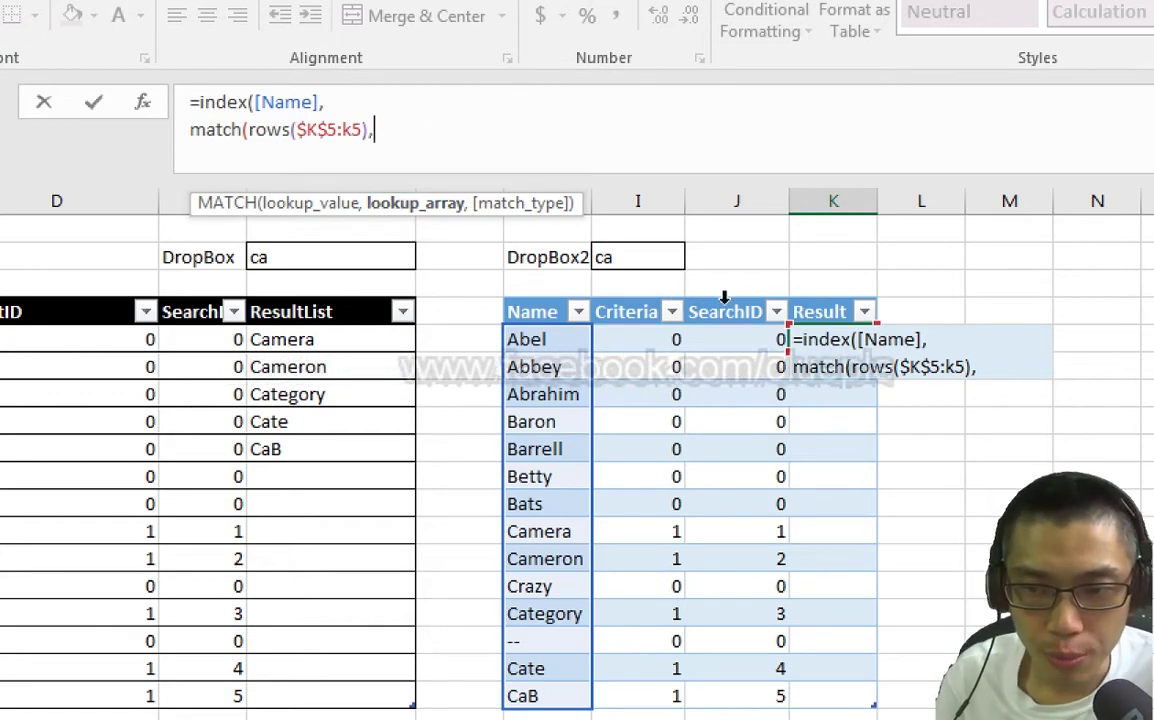
# Complete the MATCH with the [SearchID] column and exact match 0, and fill the Result column with the formula.
pyautogui.press('Left')
pyautogui.hotkey('ctrl', 'shift', 'Down')
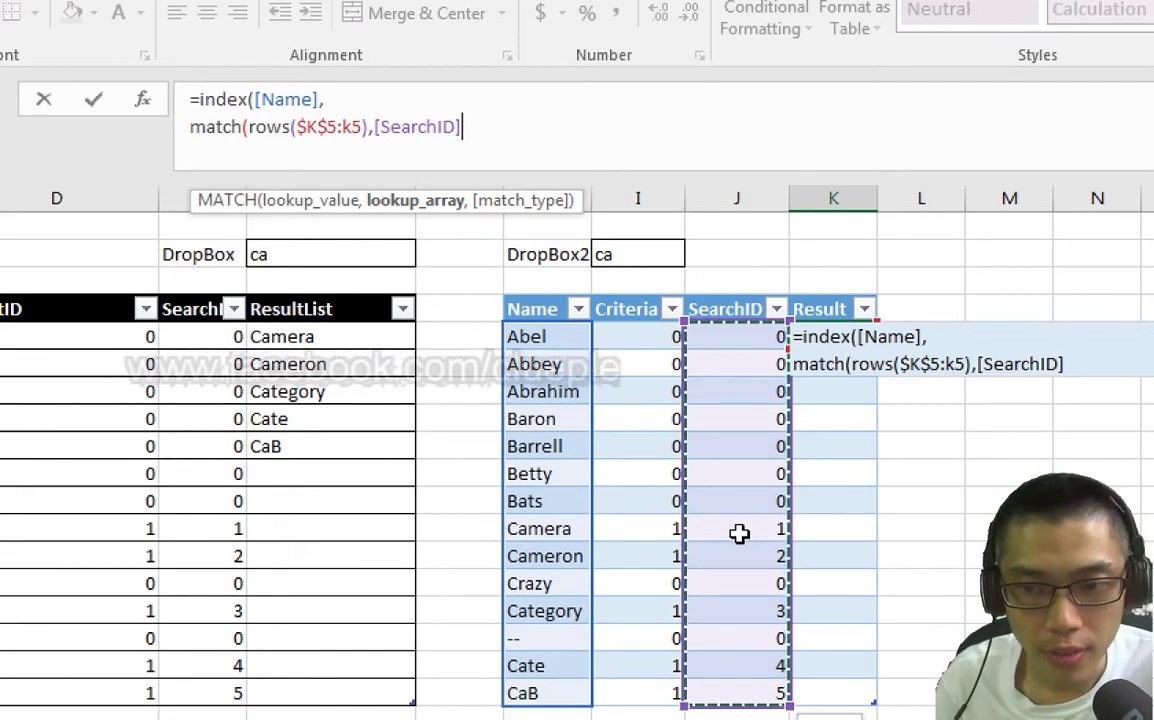
pyautogui.write(',')
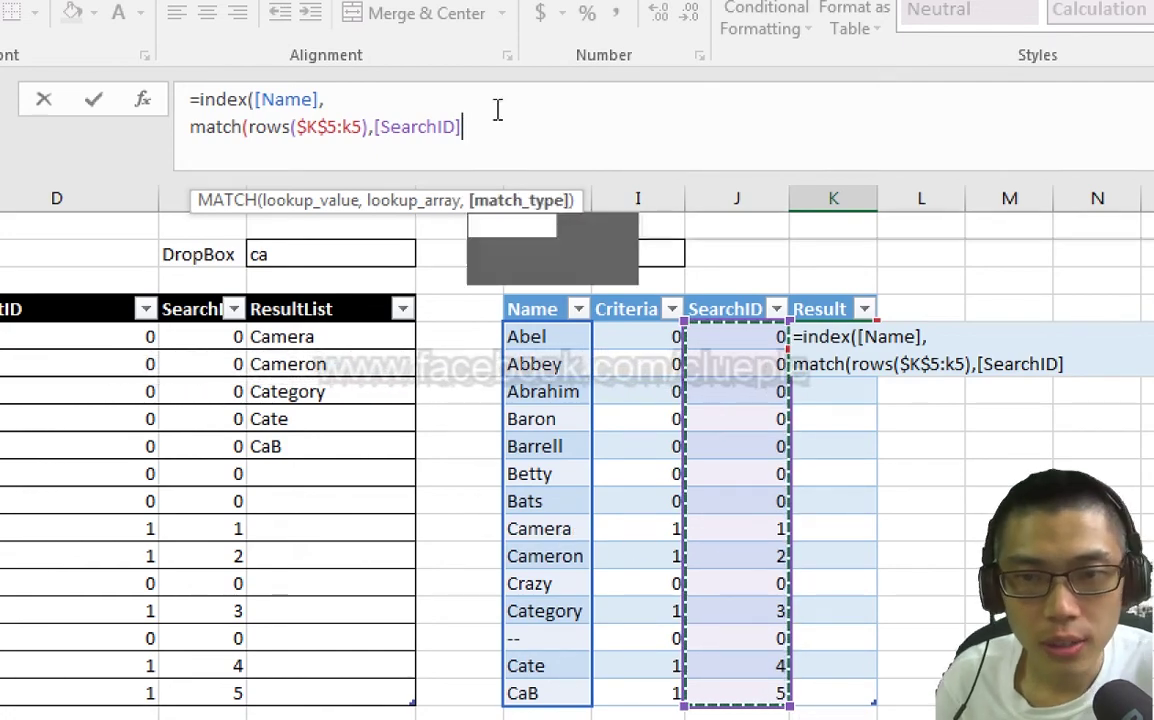
pyautogui.write('0')
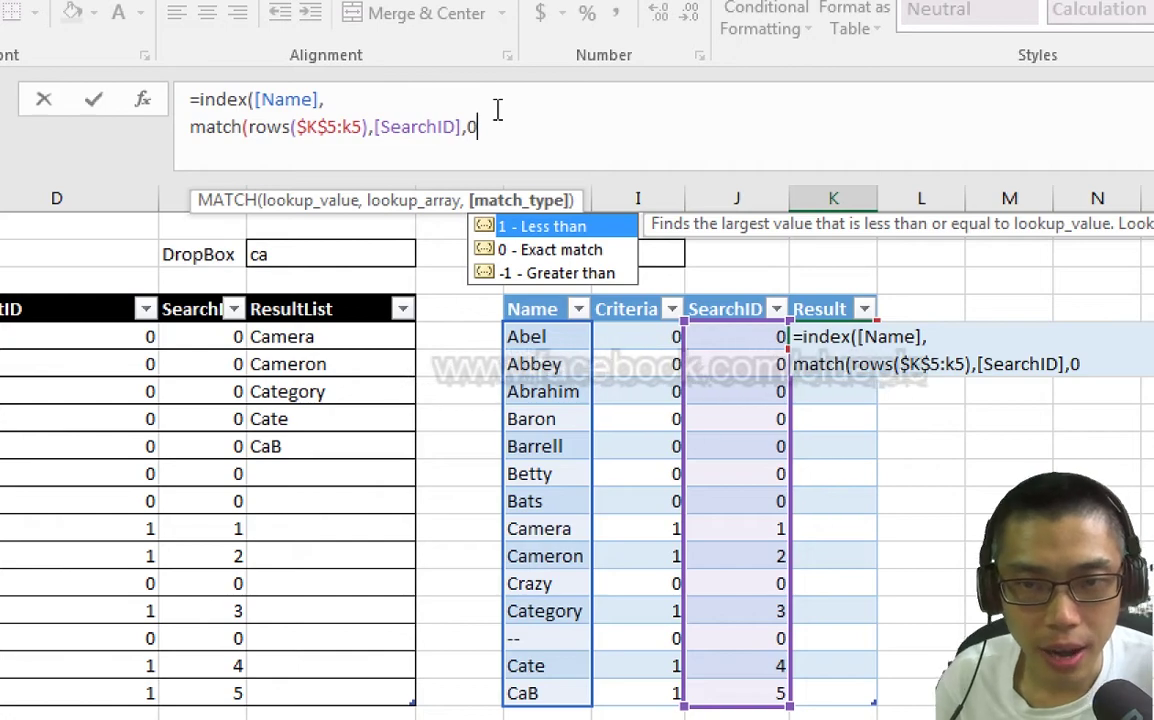
pyautogui.write(')')
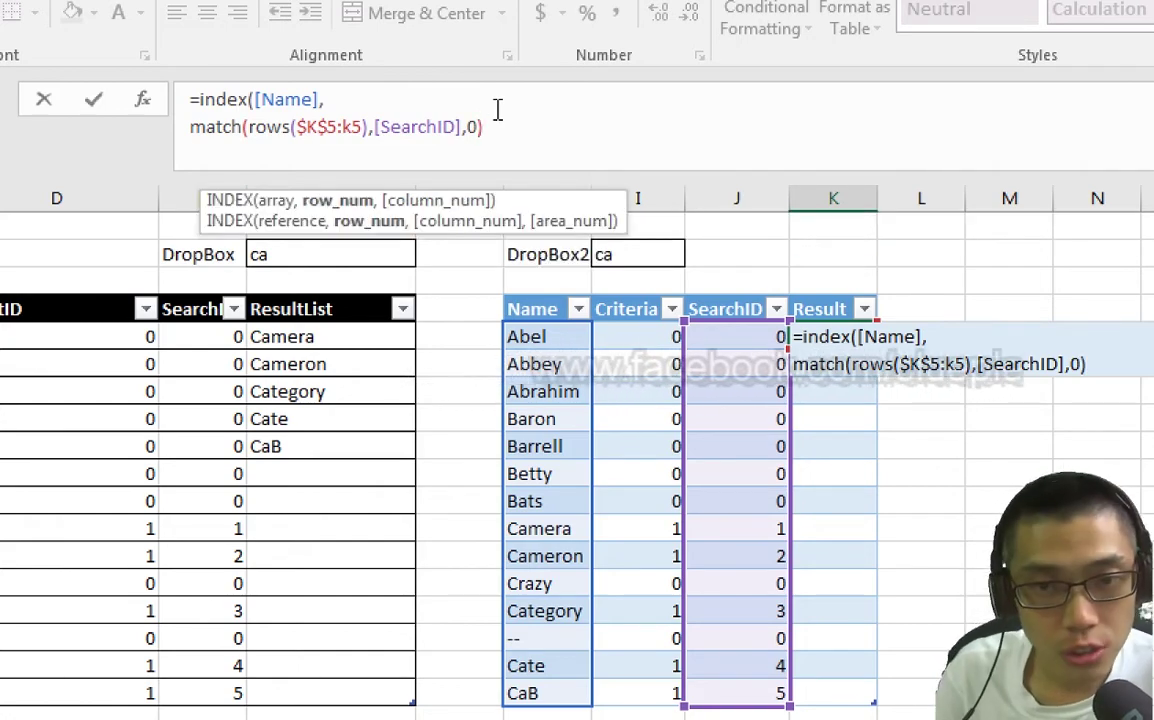
pyautogui.press('Return')
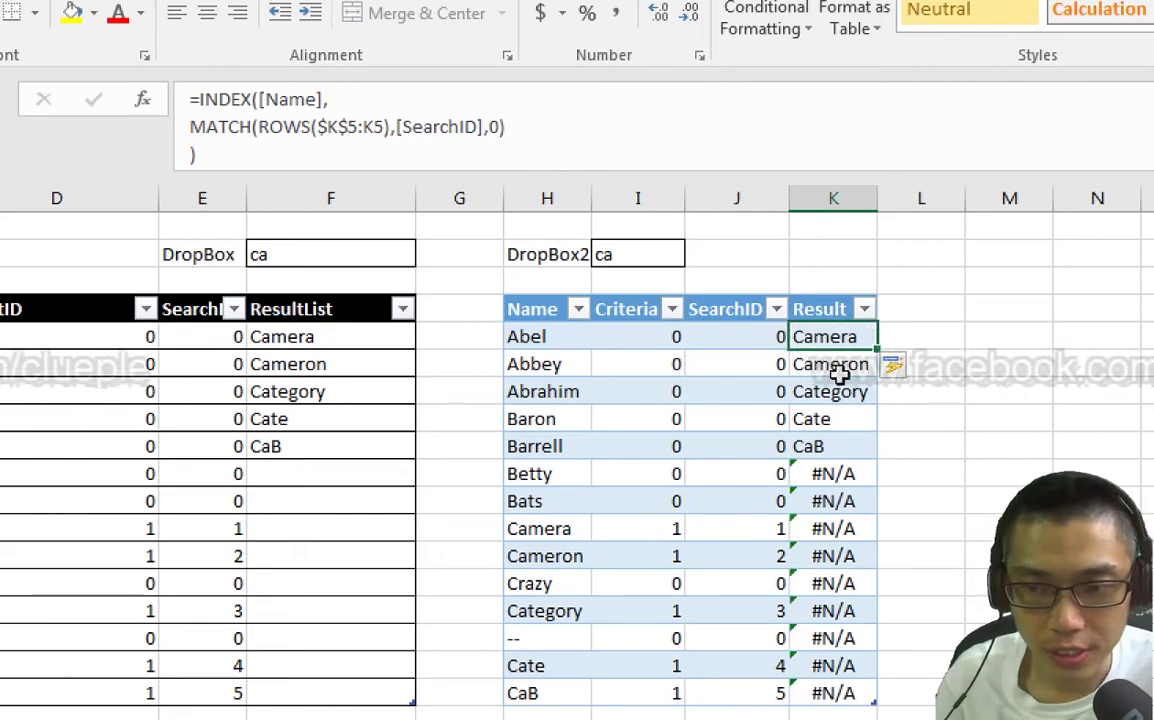
# Examine how the ROWS range in the Result formula changes between the Betty row and the first row.
pyautogui.click(825, 475)
pyautogui.press('Up')
pyautogui.press('Up')
pyautogui.press('Up')
pyautogui.press('Up')
pyautogui.press('Up')
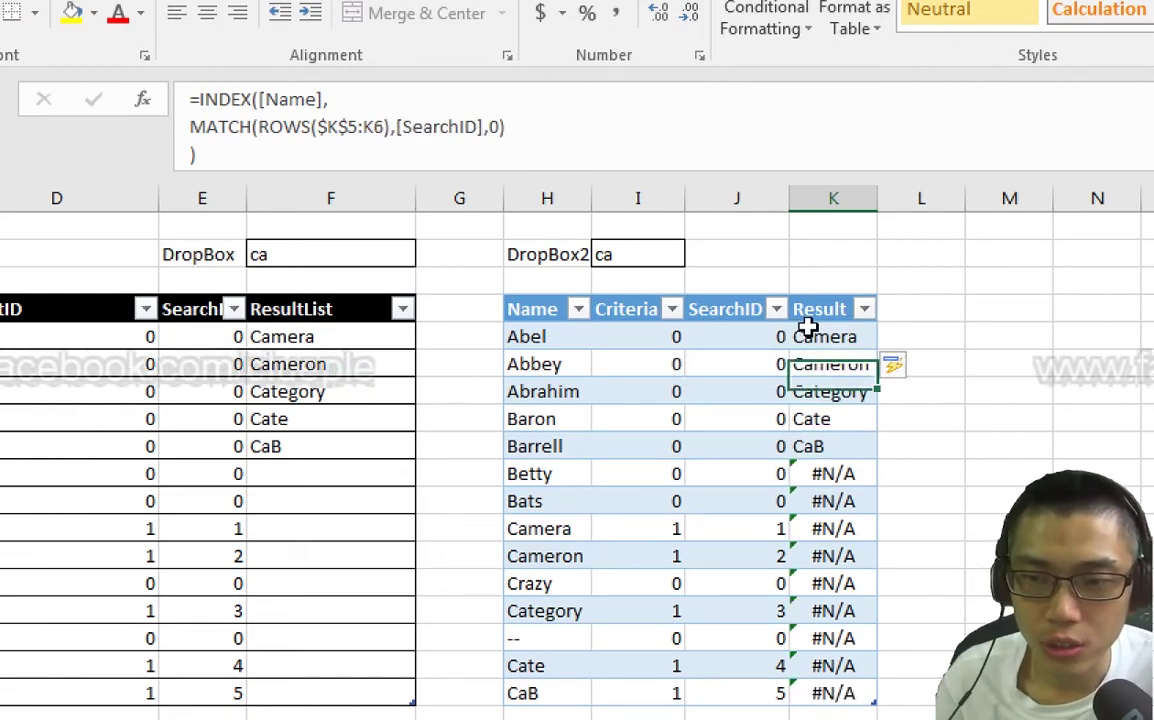
# Wrap the INDEX formula in the first Result cell in an IFERROR function.
pyautogui.click(243, 104)
pyautogui.press('Up')
pyautogui.press('Right')
pyautogui.press('Right')
pyautogui.press('Right')
pyautogui.press('Right')
pyautogui.press('Right')
pyautogui.press('Right')
pyautogui.press('Right')
pyautogui.press('Right')
pyautogui.press('Right')
pyautogui.press('Right')
pyautogui.press('Right')
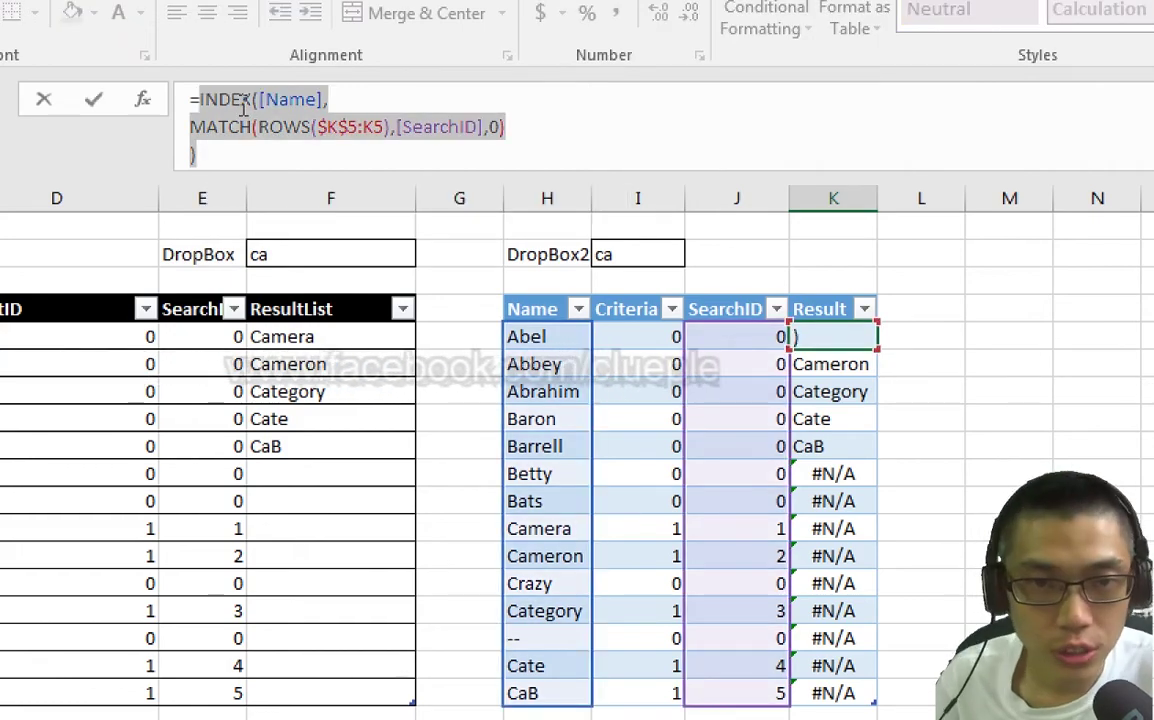
pyautogui.press('Up')
pyautogui.press('Home')
pyautogui.press('Right')
pyautogui.write('ife')
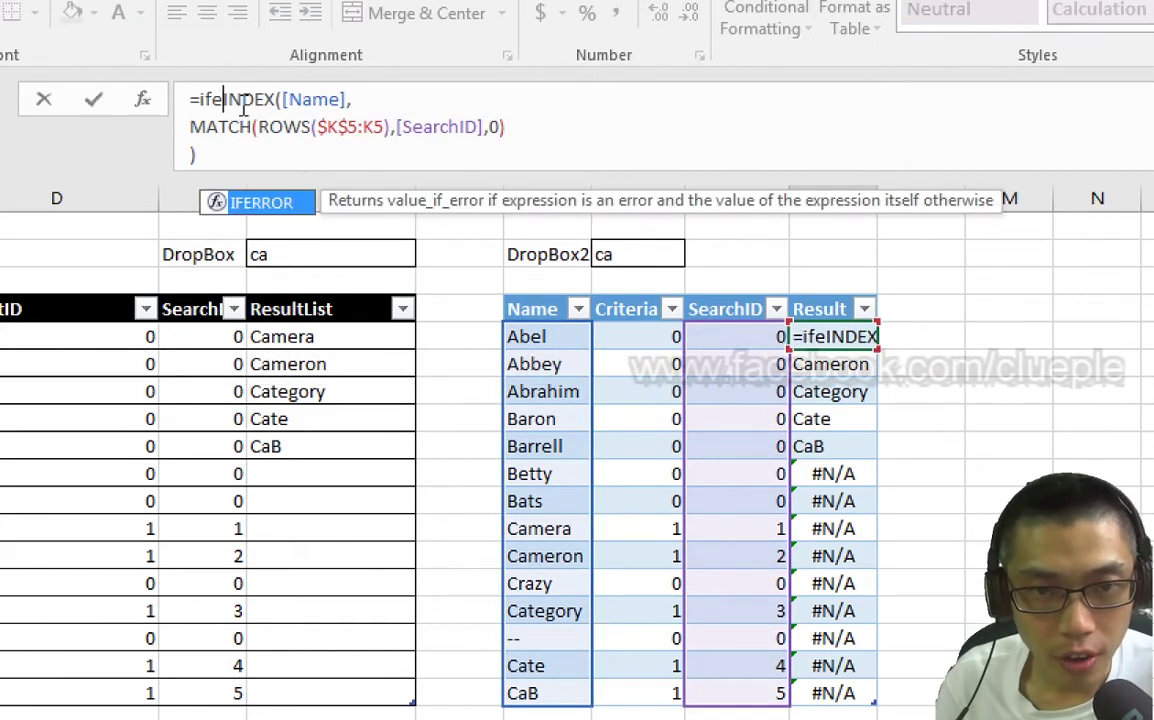
pyautogui.write('rror(')
pyautogui.press('Down')
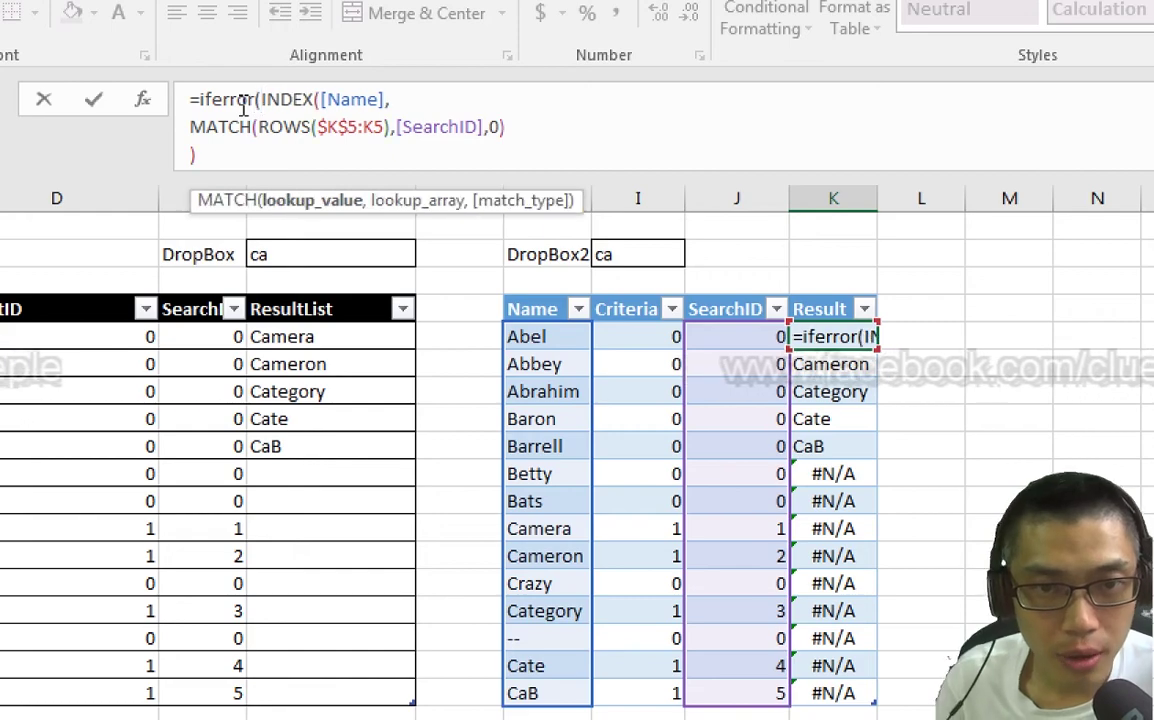
pyautogui.press('Down')
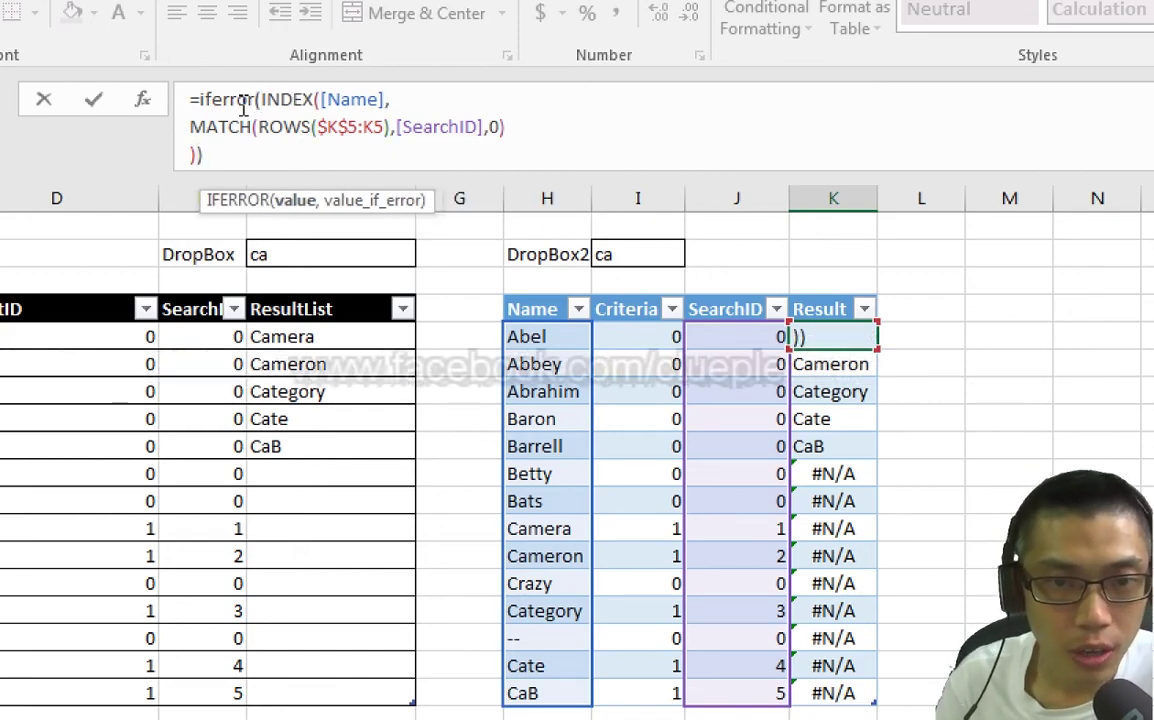
# Set the IFERROR fallback to empty text "" and apply the formula to the Result column.
pyautogui.write(',')
pyautogui.hotkey('shift', 'Up')
pyautogui.hotkey('shift', 'Up')
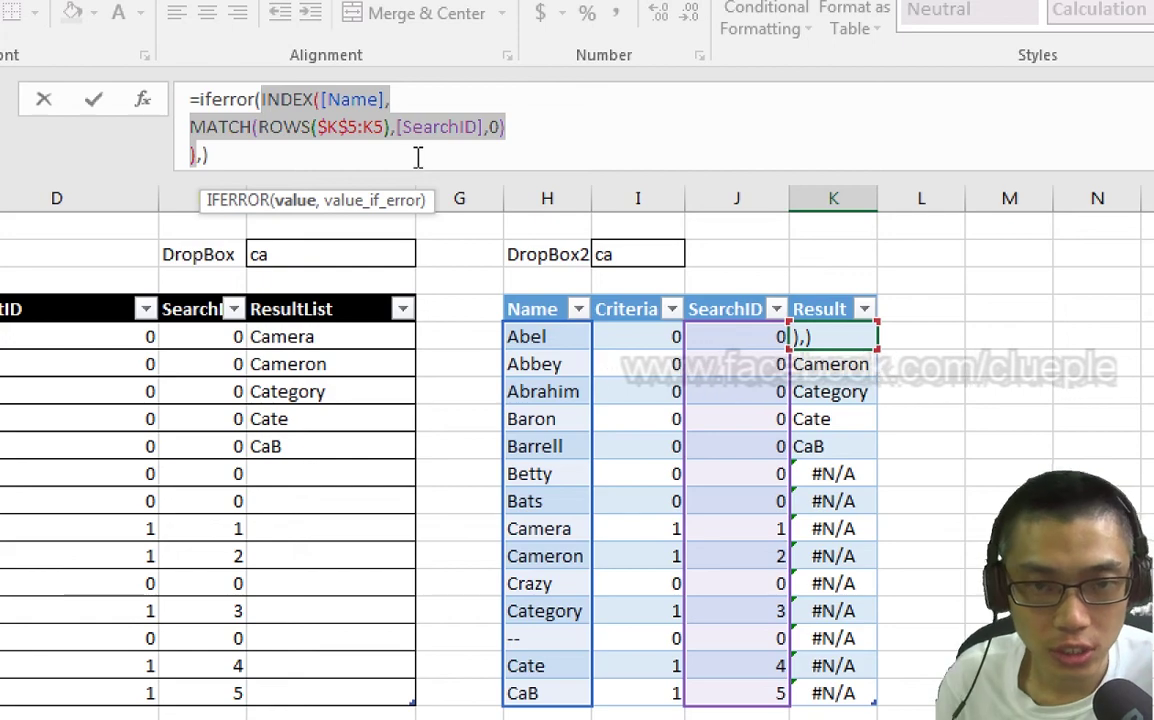
pyautogui.hotkey('shift', 'Down')
pyautogui.hotkey('shift', 'Down')
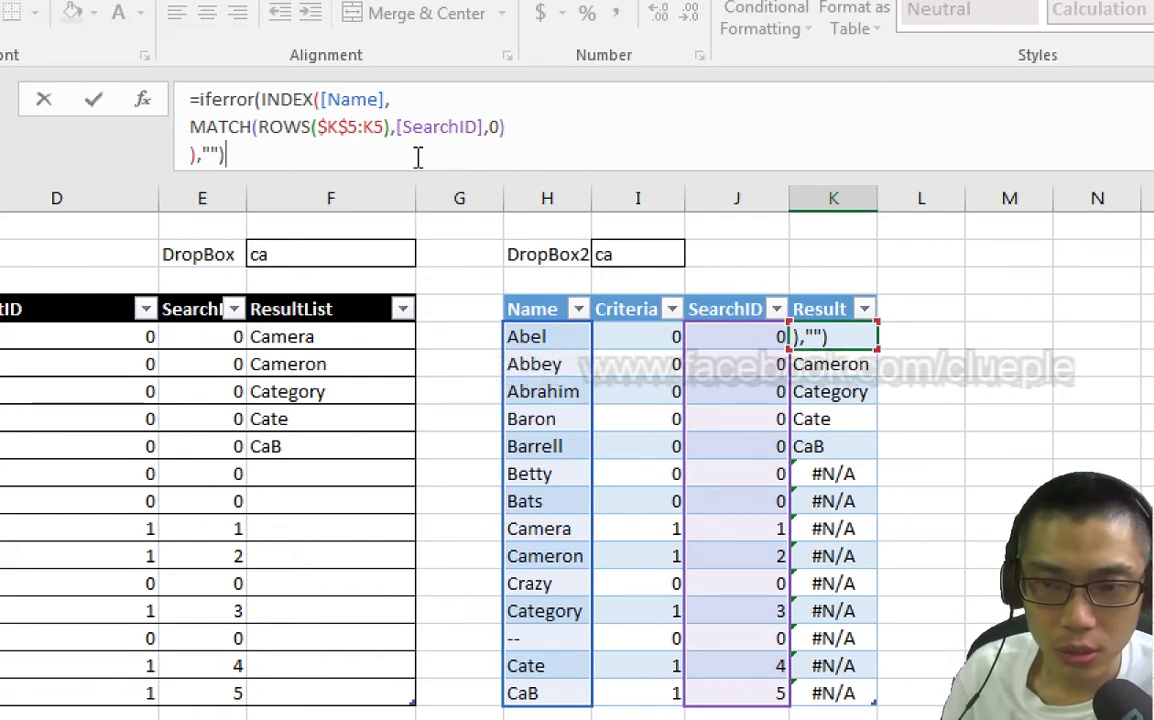
pyautogui.press('Return')
# Start an OFFSET formula in cell M4 with the absolute reference $K$5, leaving the rows and cols arguments blank.
pyautogui.click(1009, 309)
pyautogui.write('=offse')
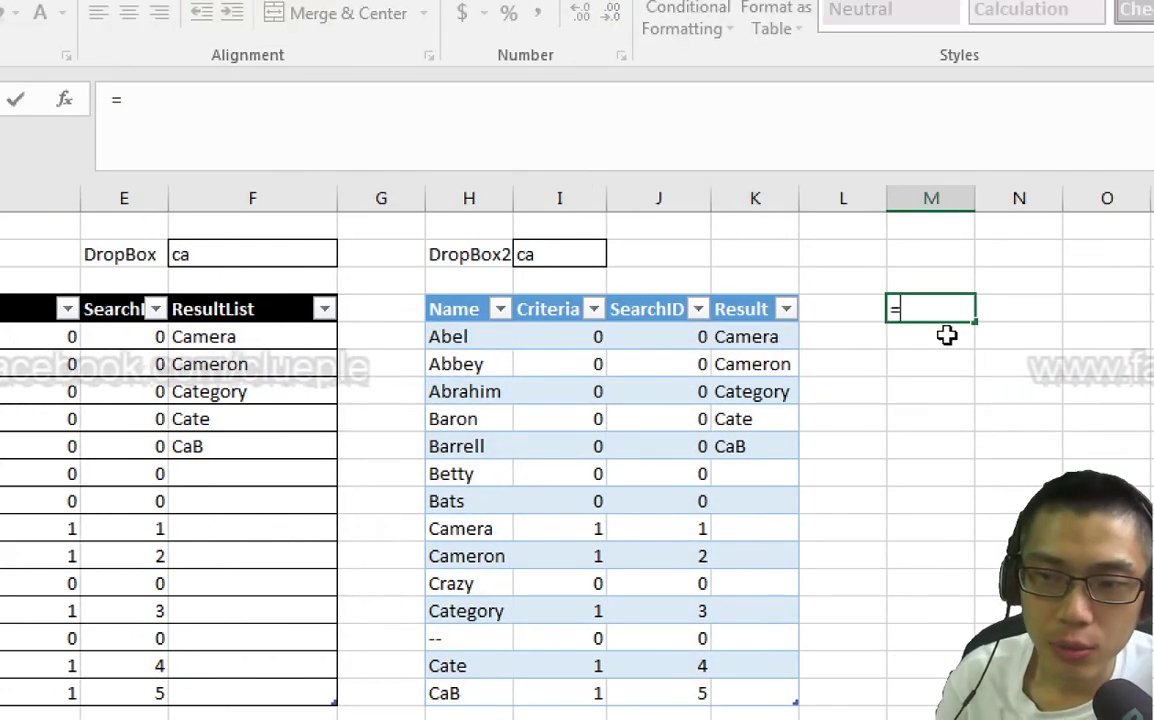
pyautogui.write('t(')
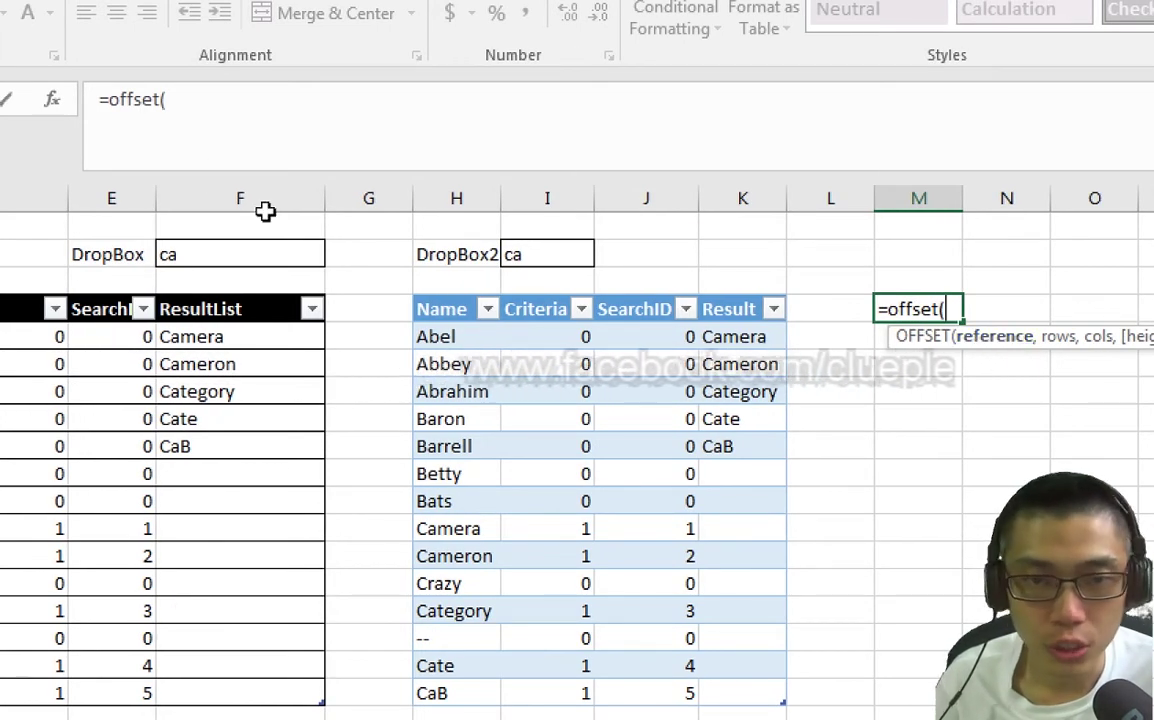
pyautogui.click(221, 115)
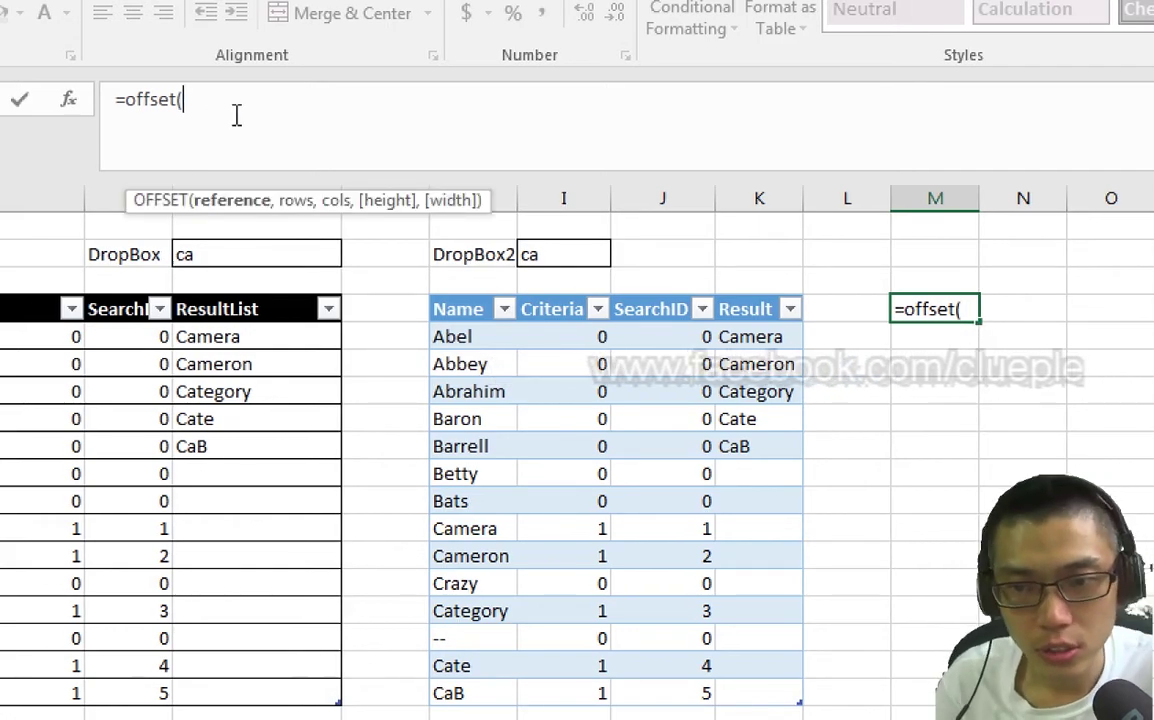
pyautogui.click(759, 336)
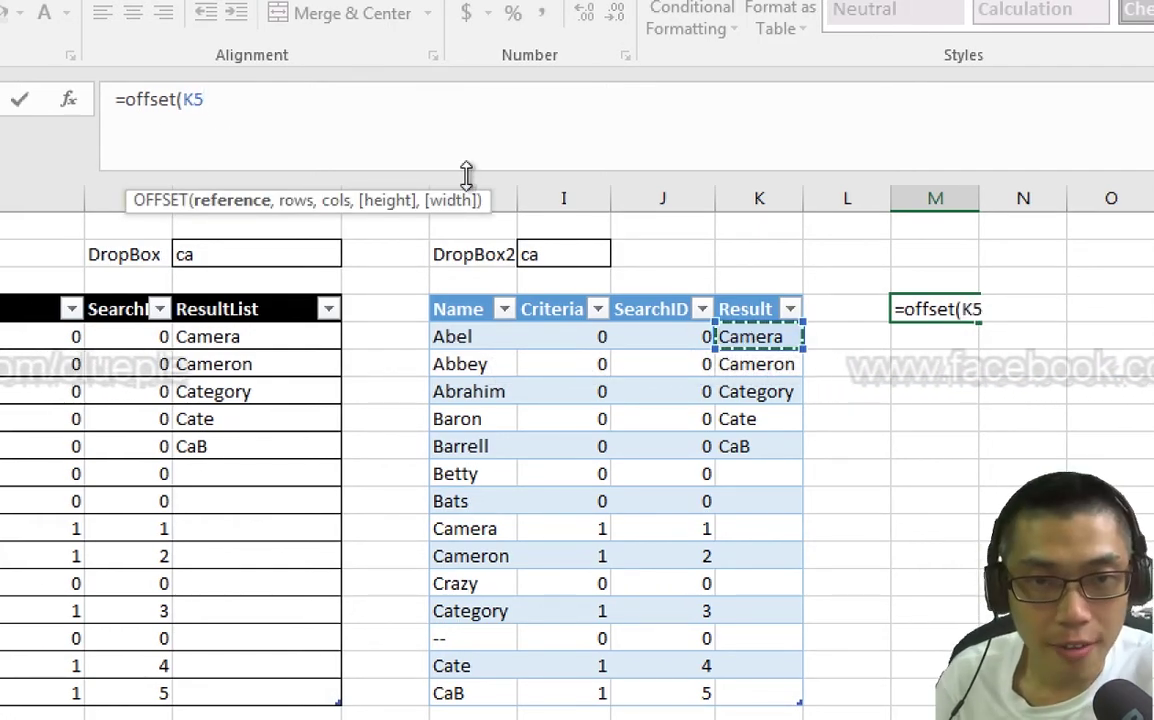
pyautogui.press('F4')
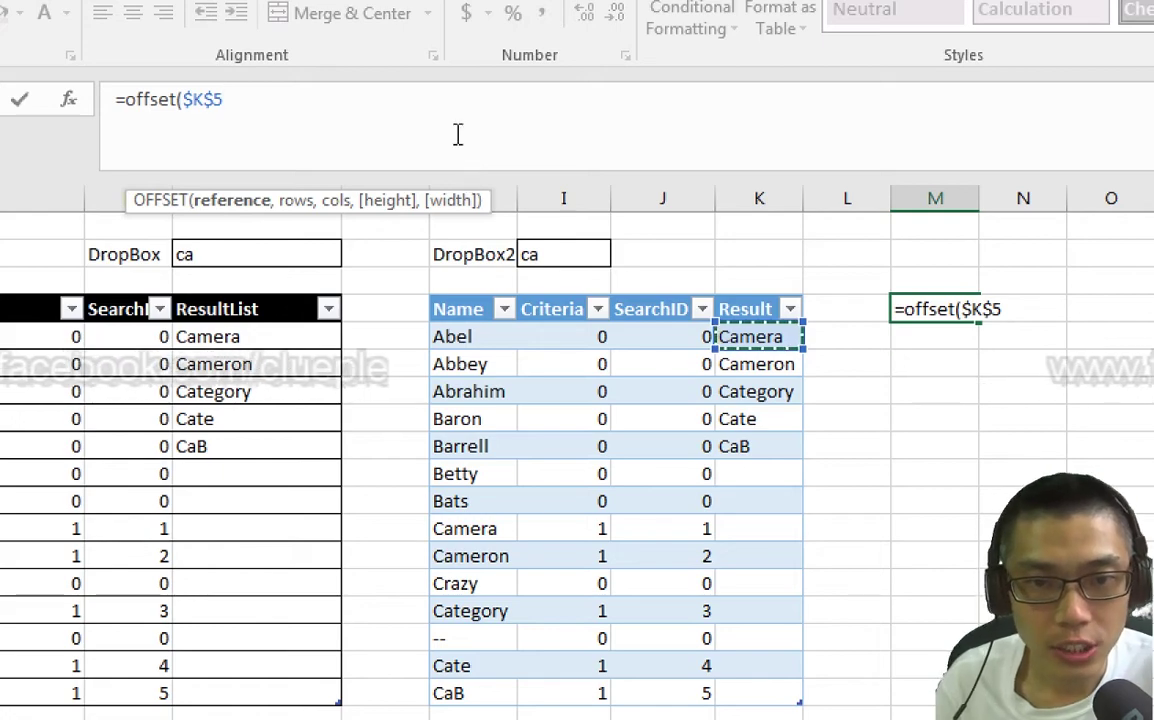
pyautogui.write(',,')
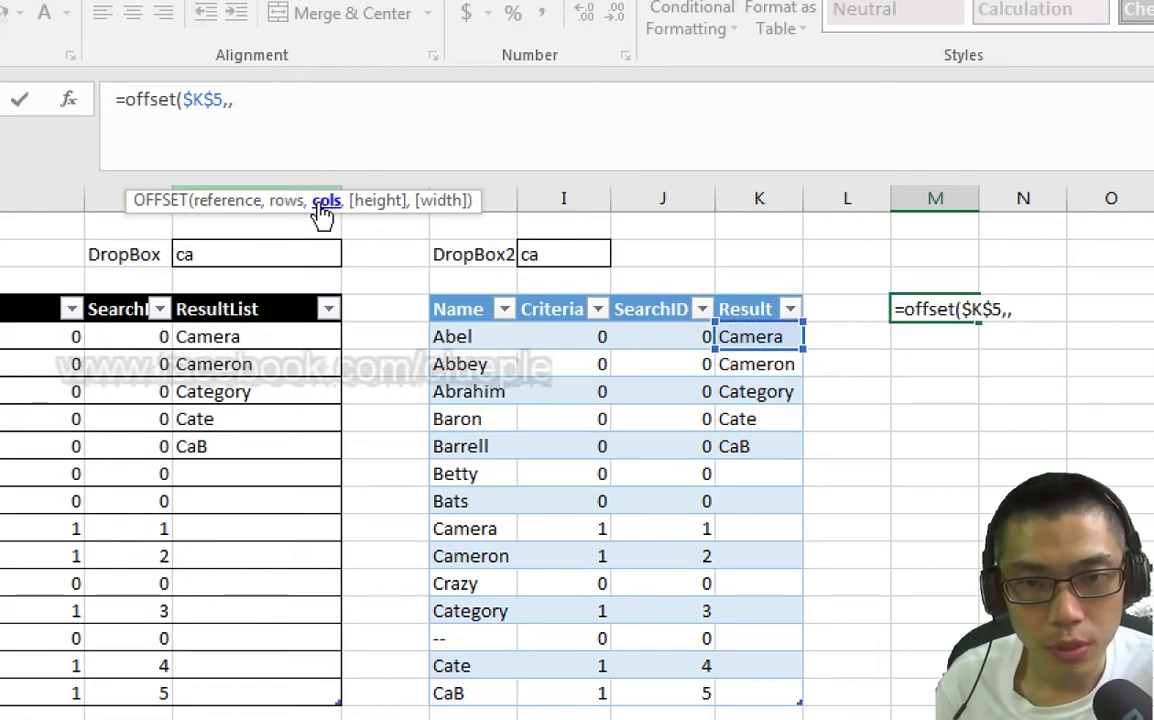
pyautogui.write(',')
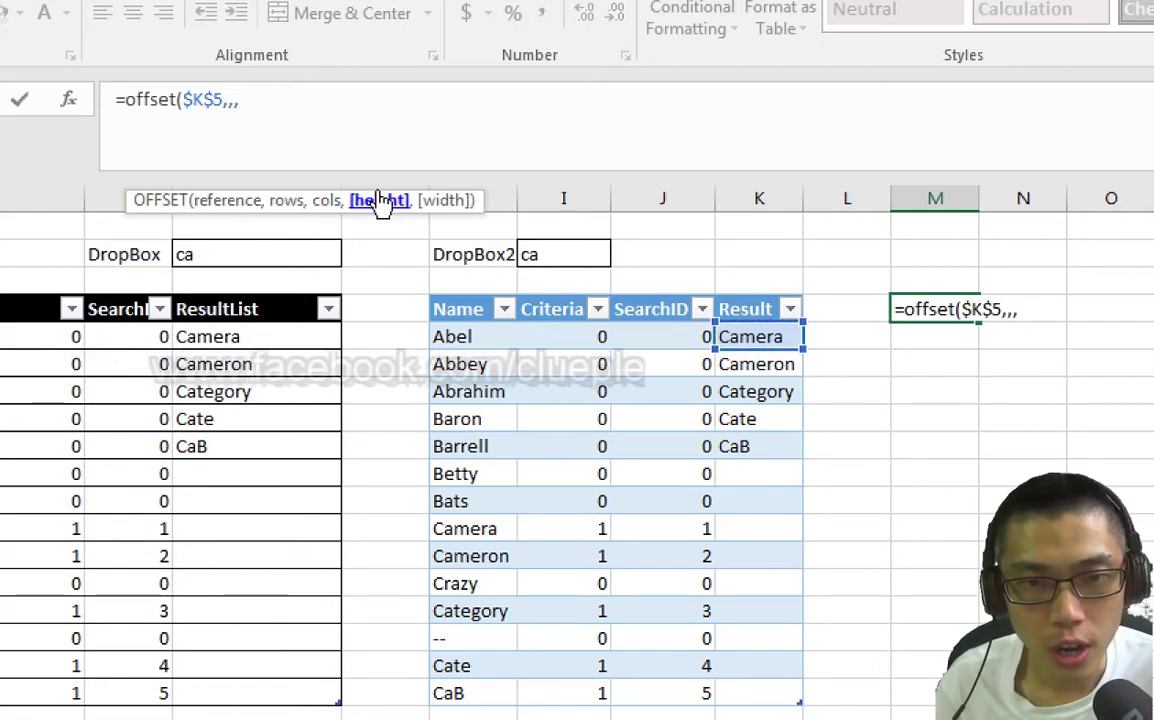
# Complete the OFFSET height with COUNTIF(Table1[Result],"?*"), enter the formula and reselect its cell.
pyautogui.write('countif(')
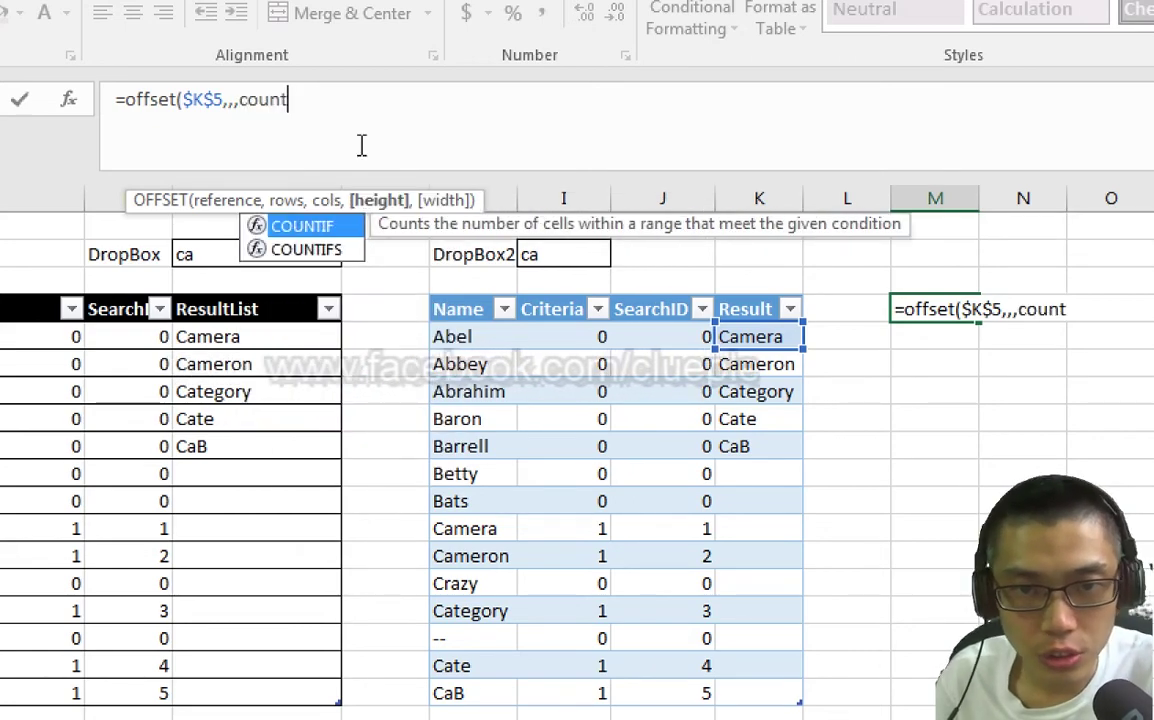
pyautogui.click(788, 278)
pyautogui.press('Down')
pyautogui.press('Down')
pyautogui.hotkey('ctrl', 'shift', 'Down')
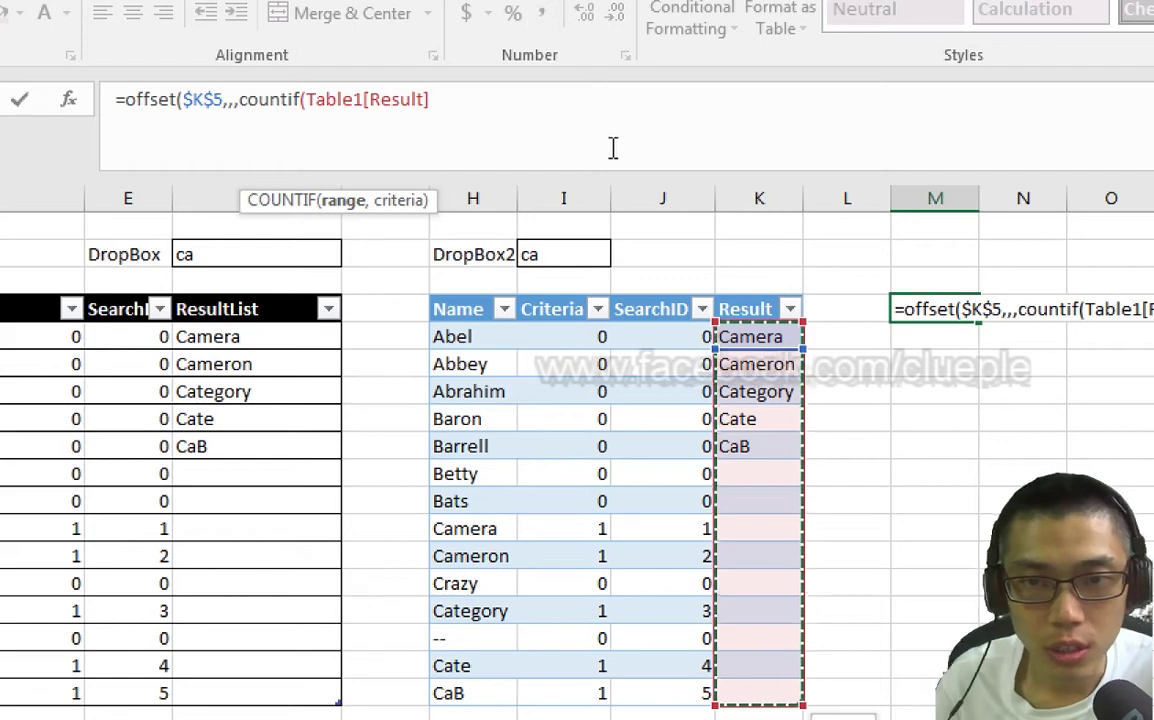
pyautogui.write(',')
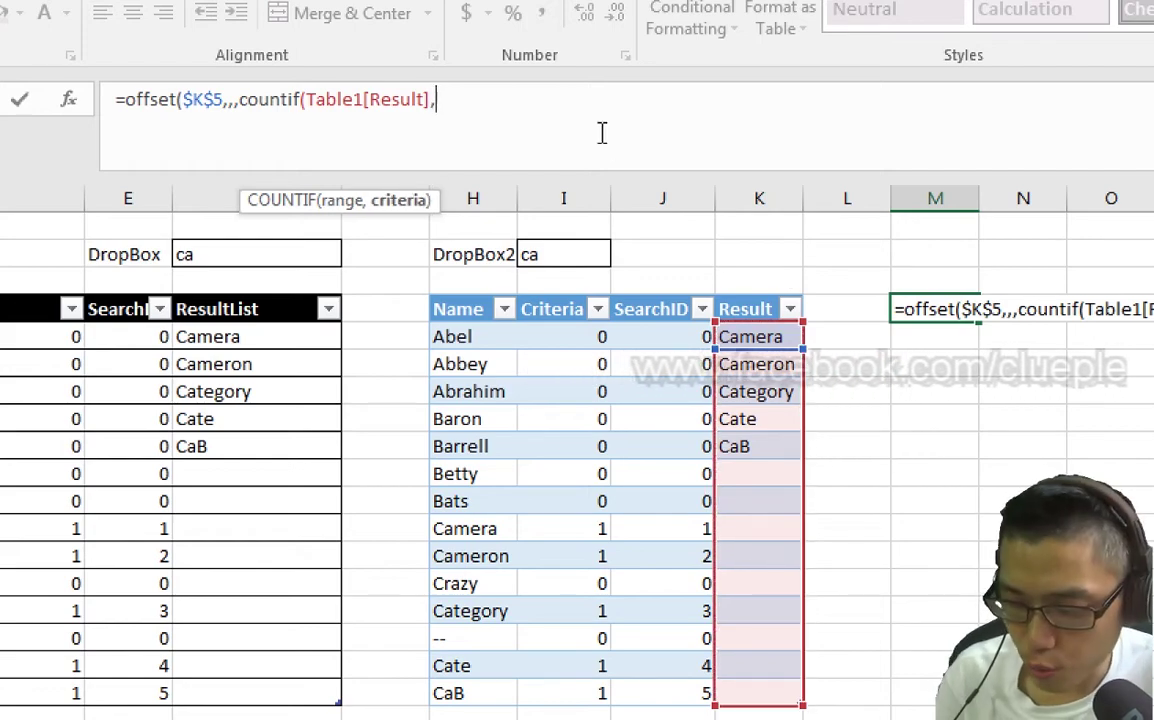
pyautogui.write('"?')
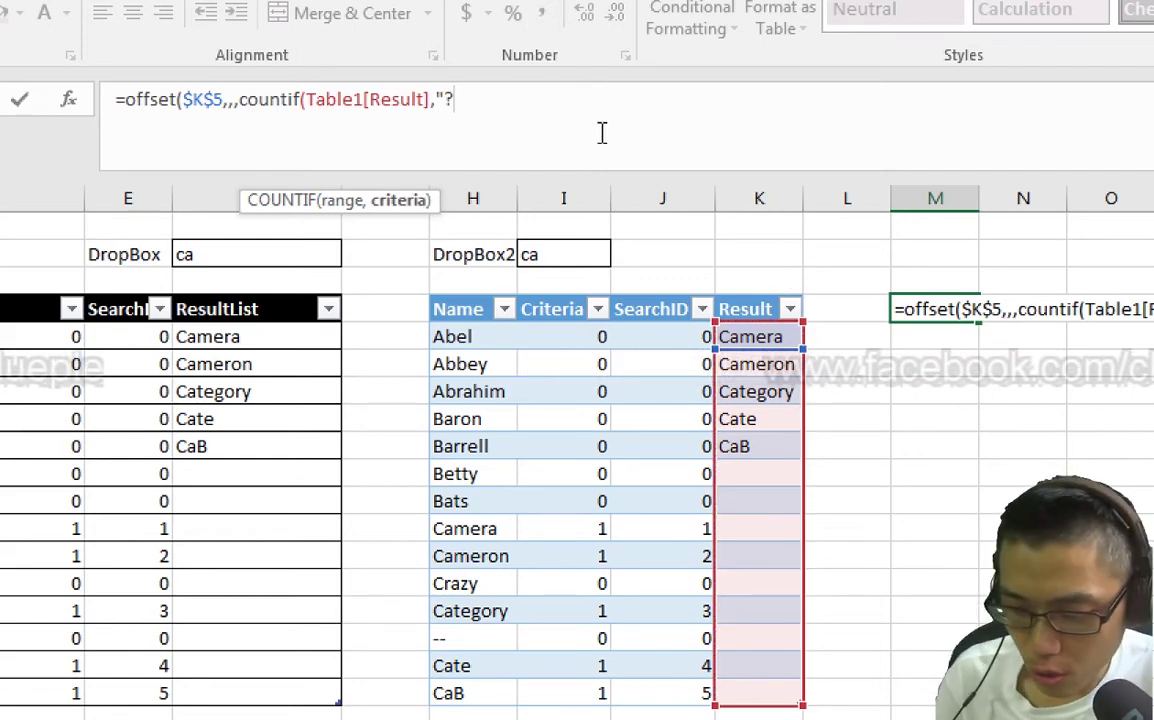
pyautogui.write('*')
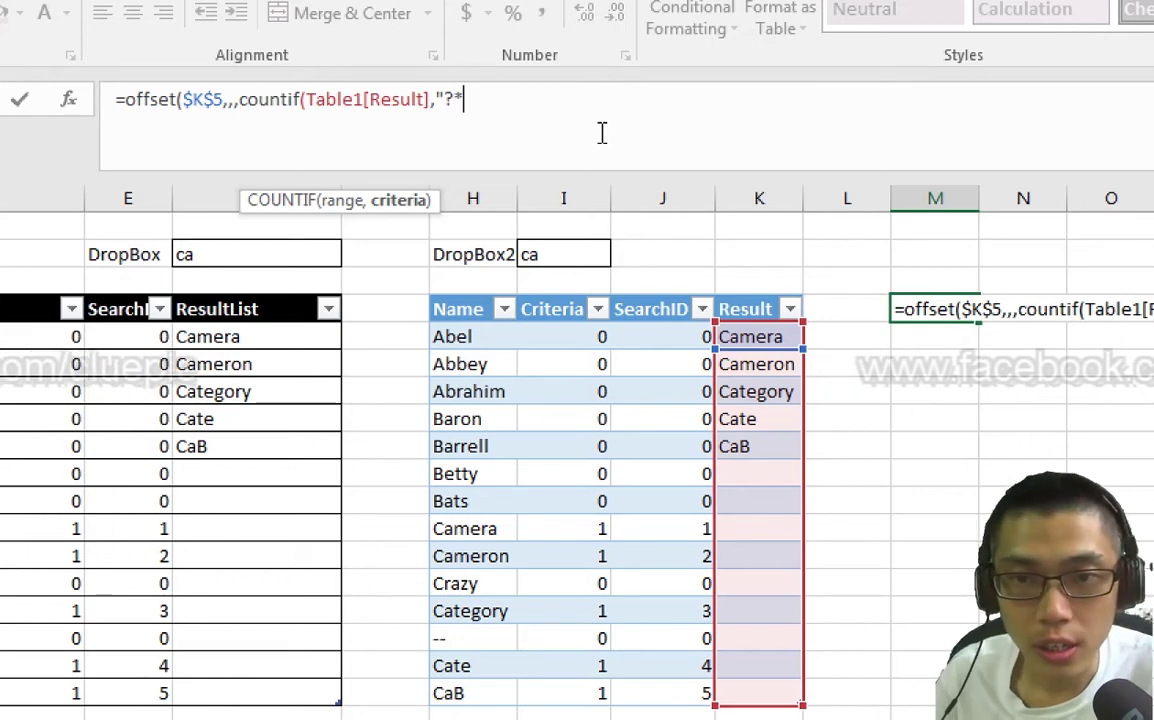
pyautogui.write('"')
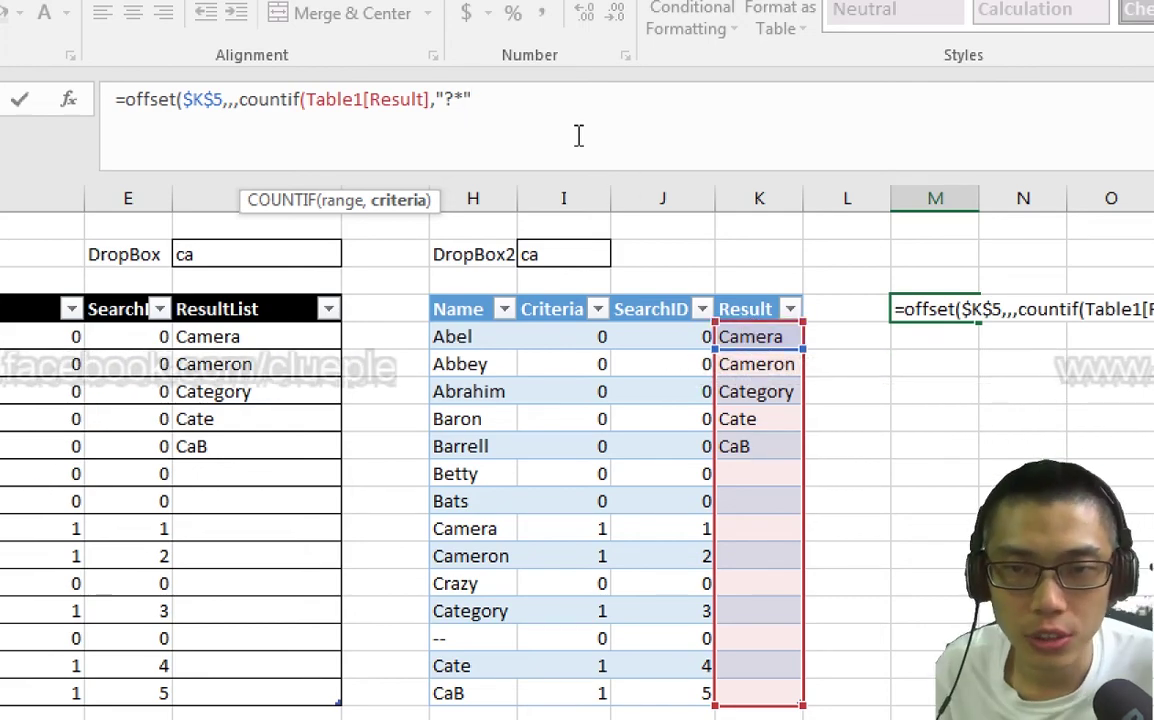
pyautogui.write(')')
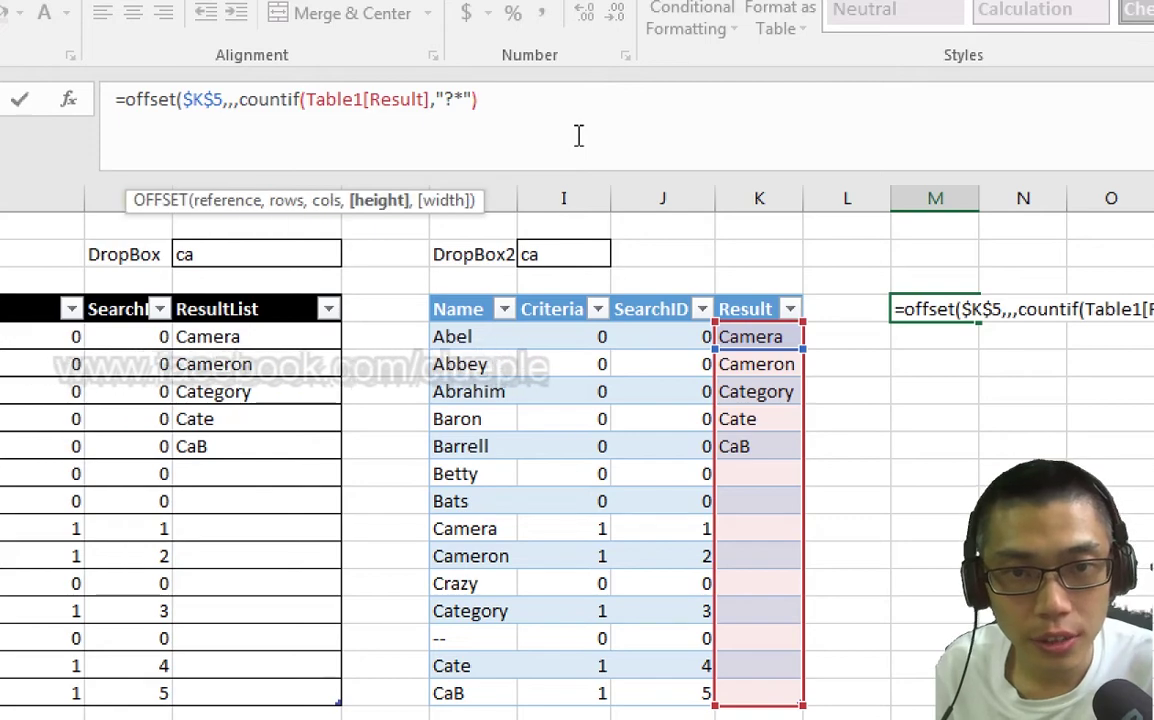
pyautogui.press('Return')
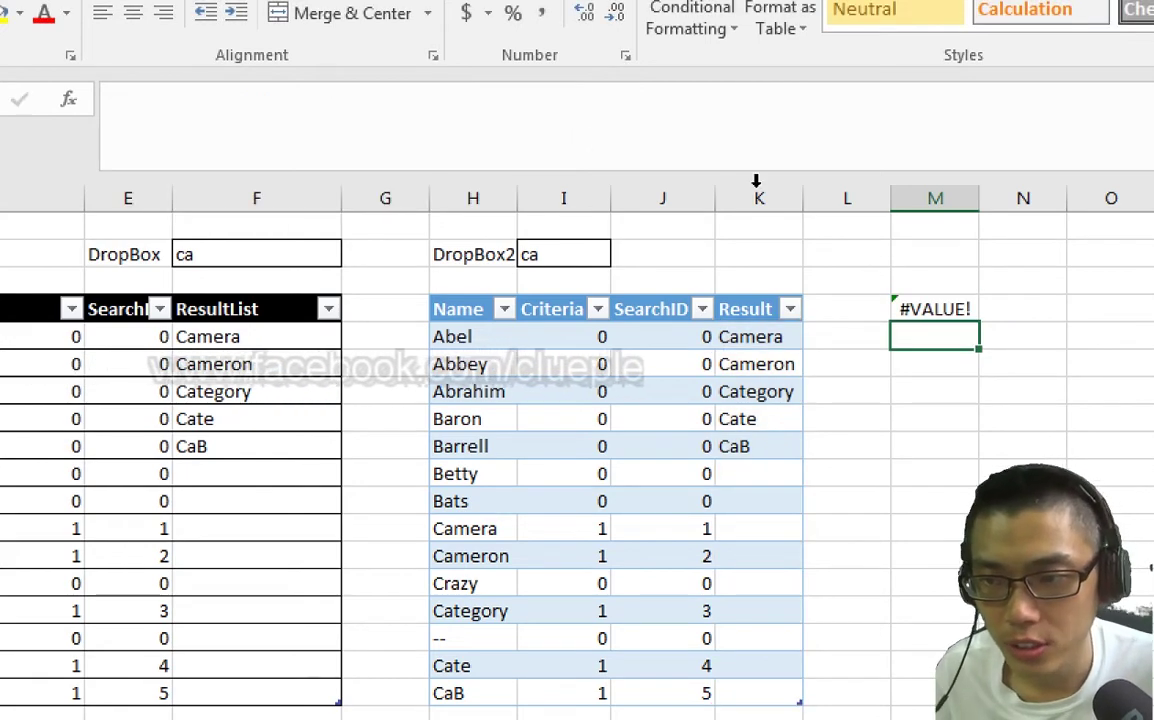
pyautogui.click(952, 322)
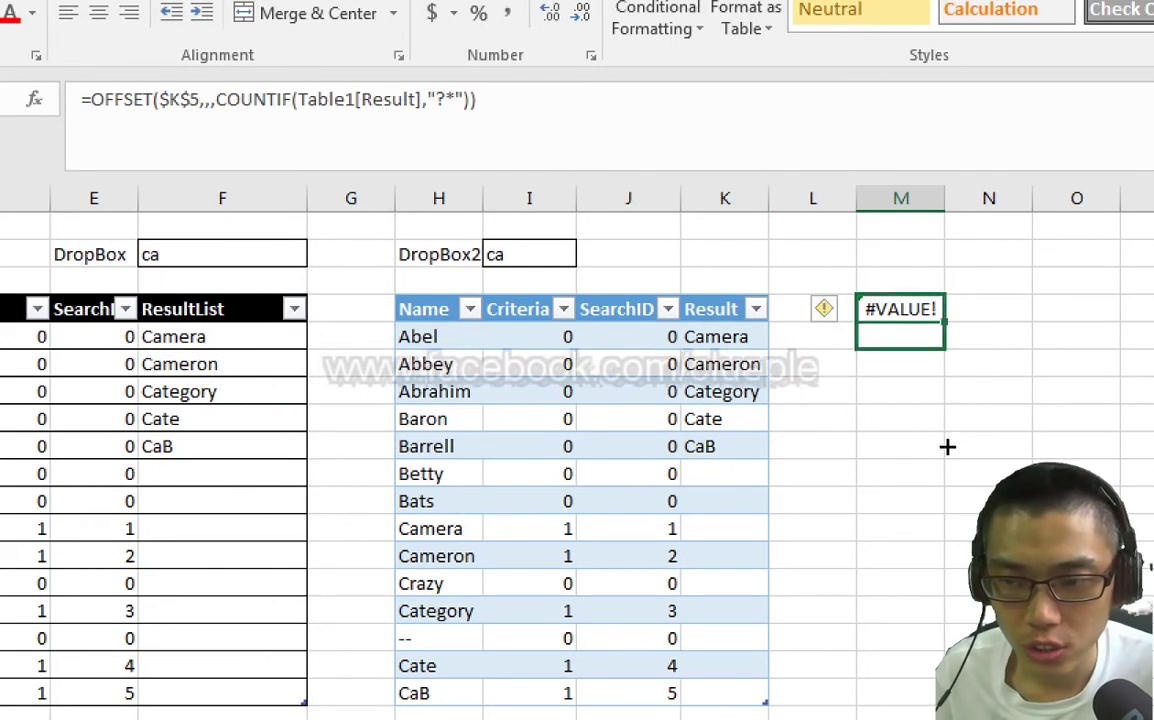
# Fill the OFFSET formula from M4 down to M10 and copy the formula text of M4 without its equals sign.
pyautogui.keyDown('shift'); pyautogui.click(900, 474); pyautogui.keyUp('shift')
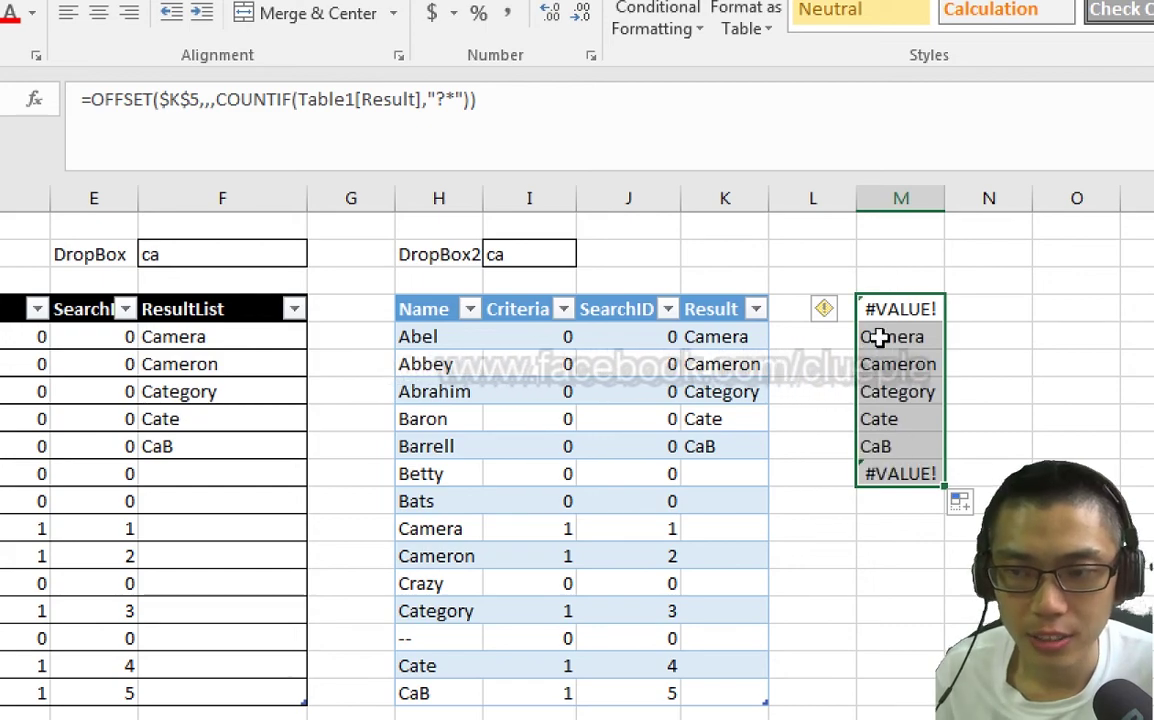
pyautogui.click(608, 104)
pyautogui.press('Escape')
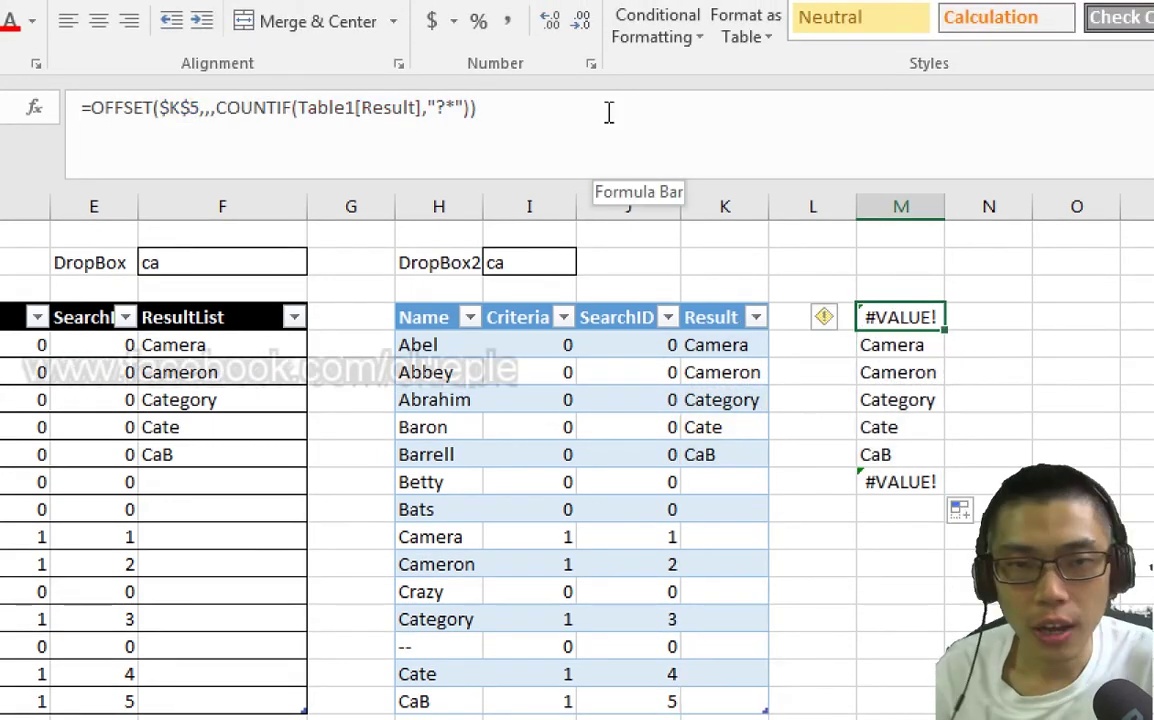
pyautogui.click(608, 112)
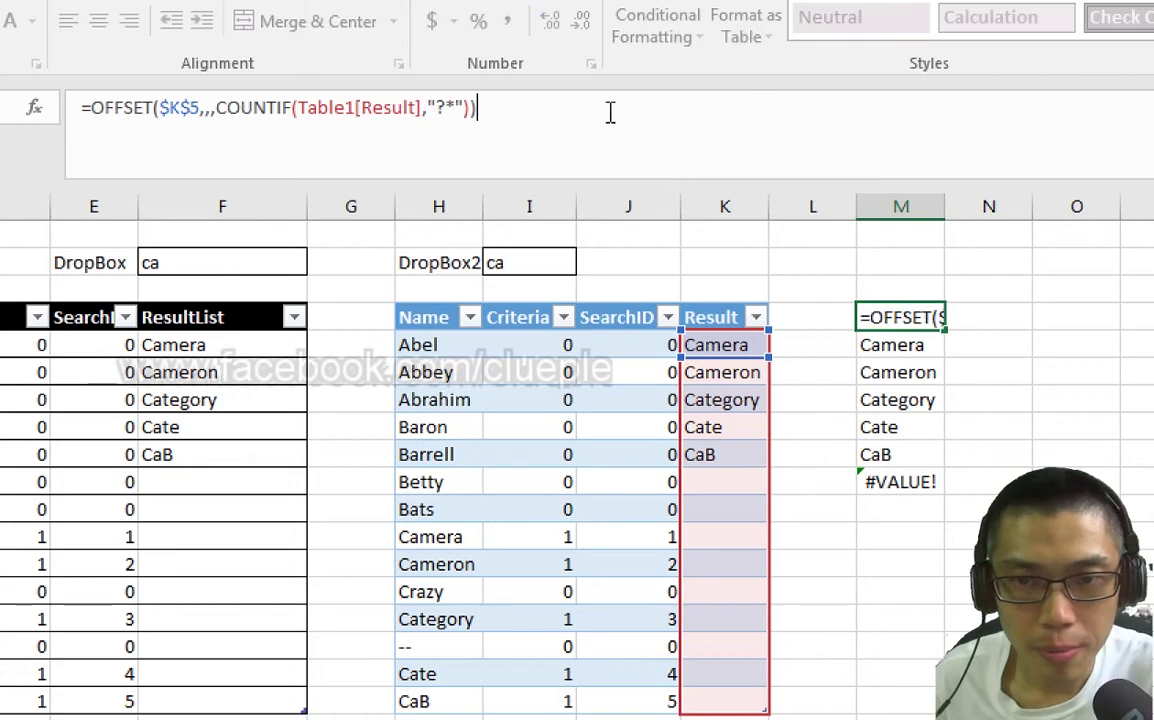
pyautogui.hotkey('ctrl', 'a')
pyautogui.hotkey('ctrl', 'c')
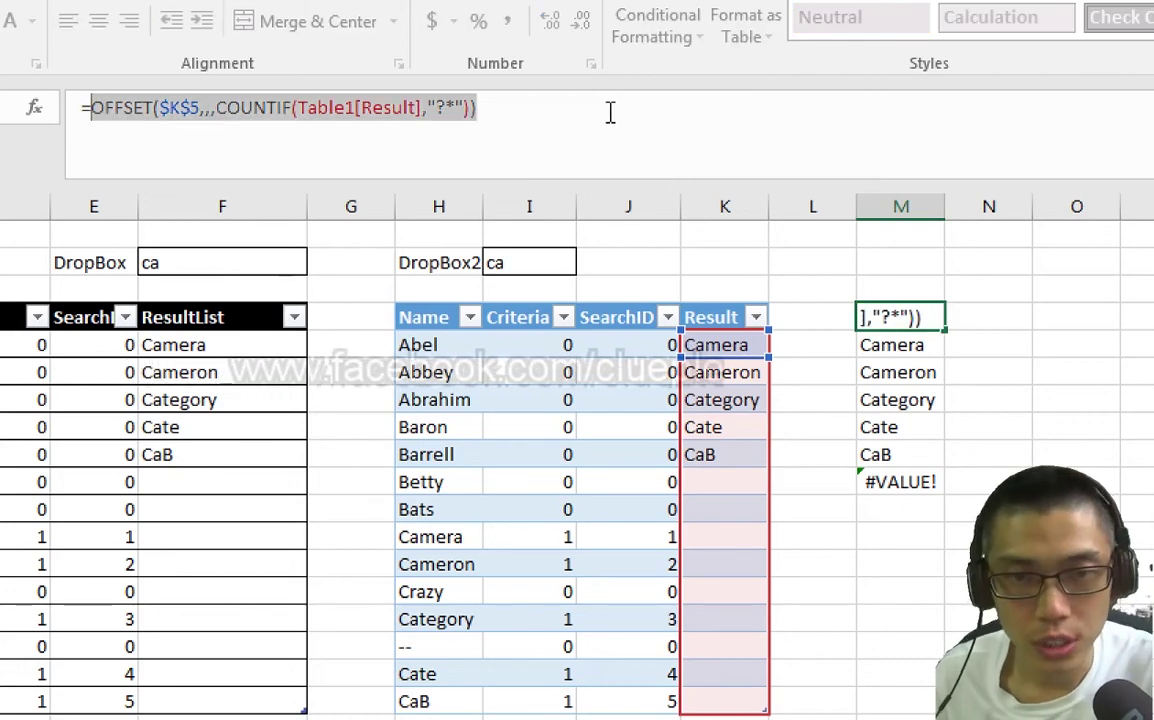
pyautogui.press('Escape')
pyautogui.press('Left')
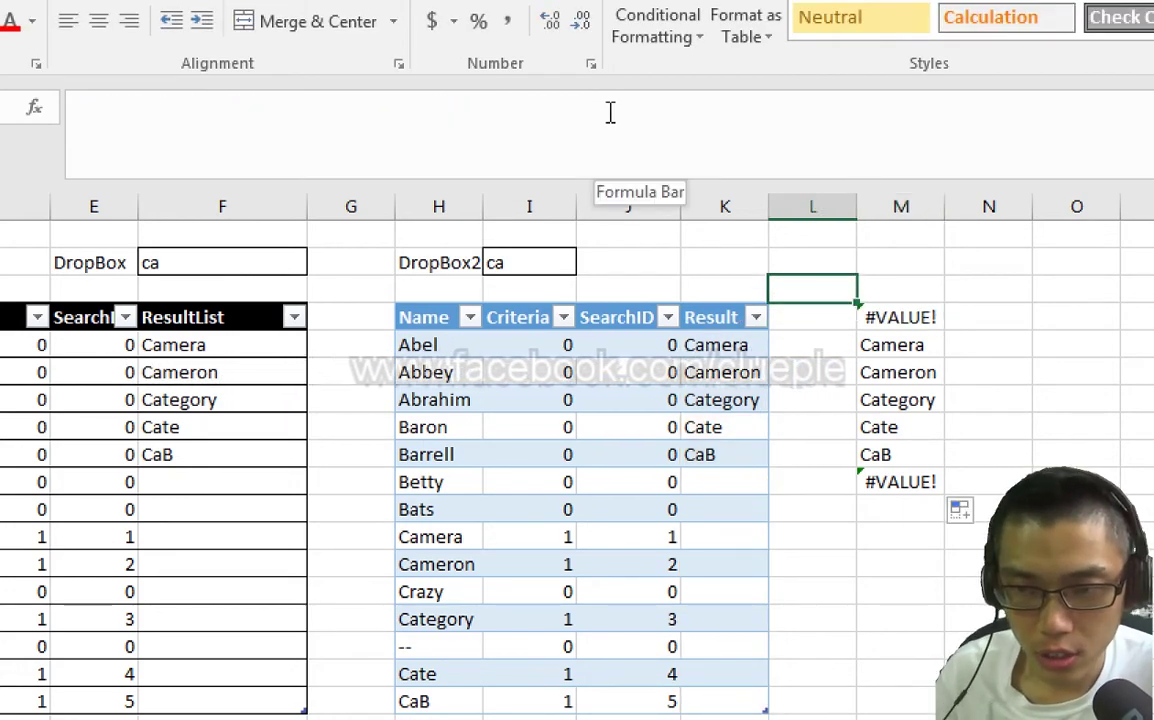
# Define a workbook-scope name Filter2 and save its reference as the copied =OFFSET($K$5,,,COUNTIF(Table1[Result],"?*")) formula.
pyautogui.hotkey('ctrl', 'F3')
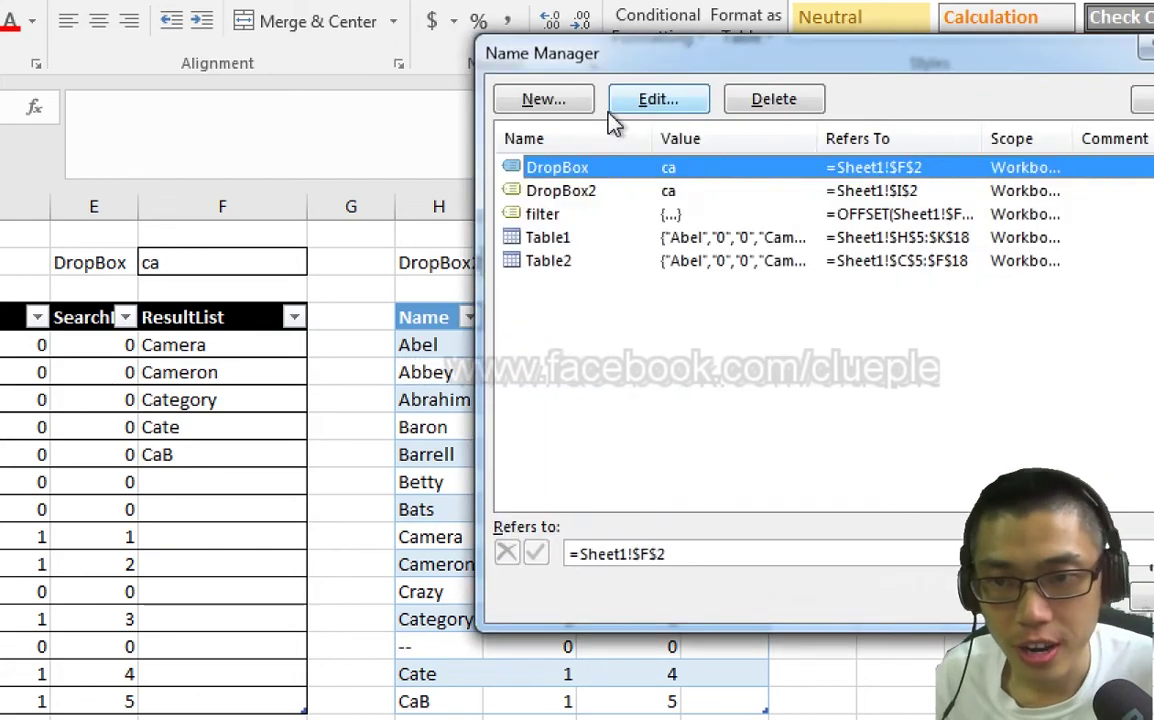
pyautogui.click(543, 101)
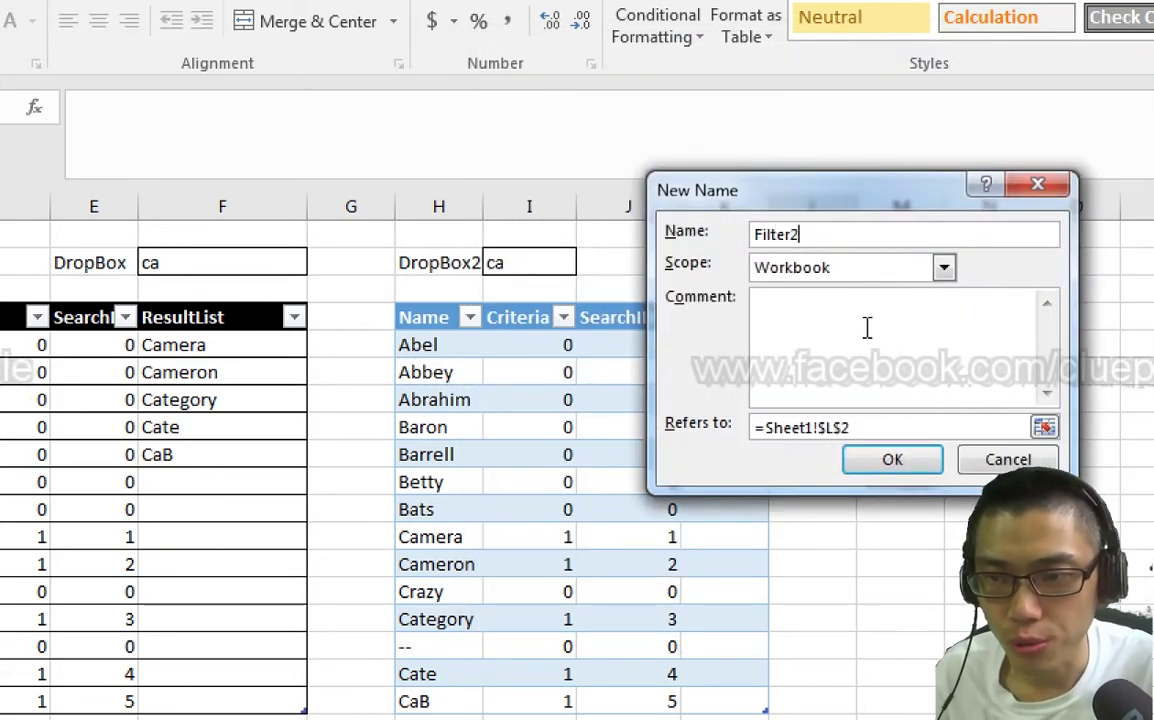
pyautogui.press('Return')
pyautogui.moveTo(613, 545); pyautogui.dragTo(582, 553)
pyautogui.hotkey('ctrl', 'v')
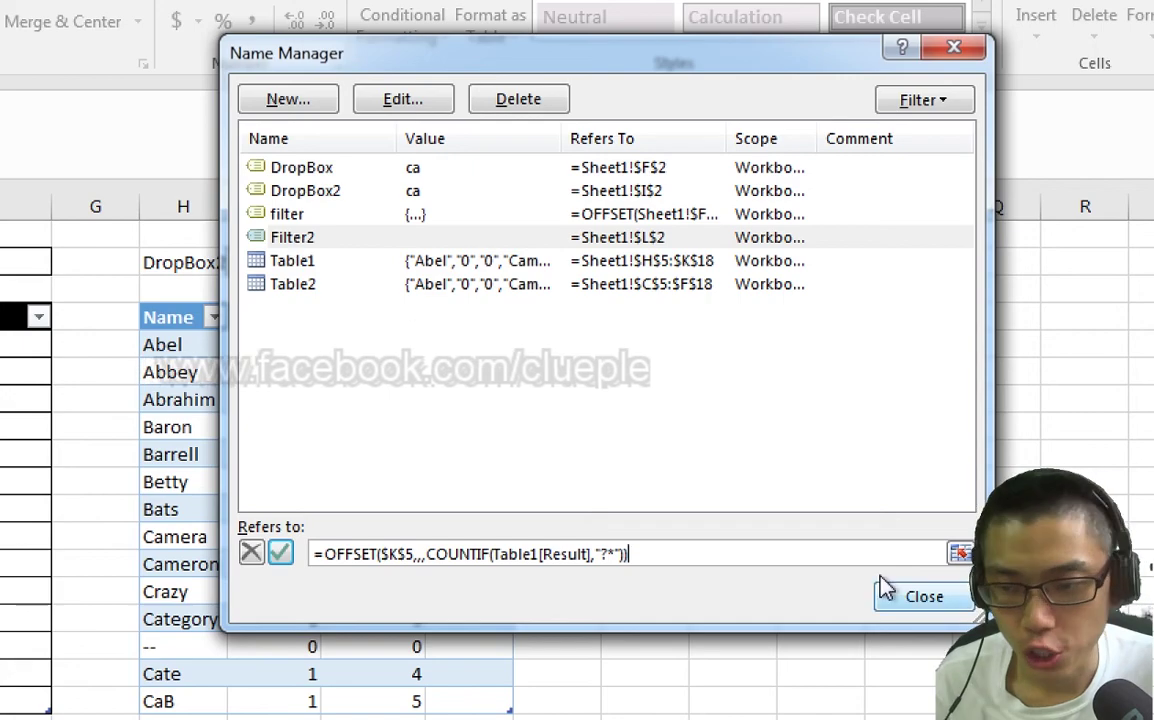
pyautogui.click(900, 594)
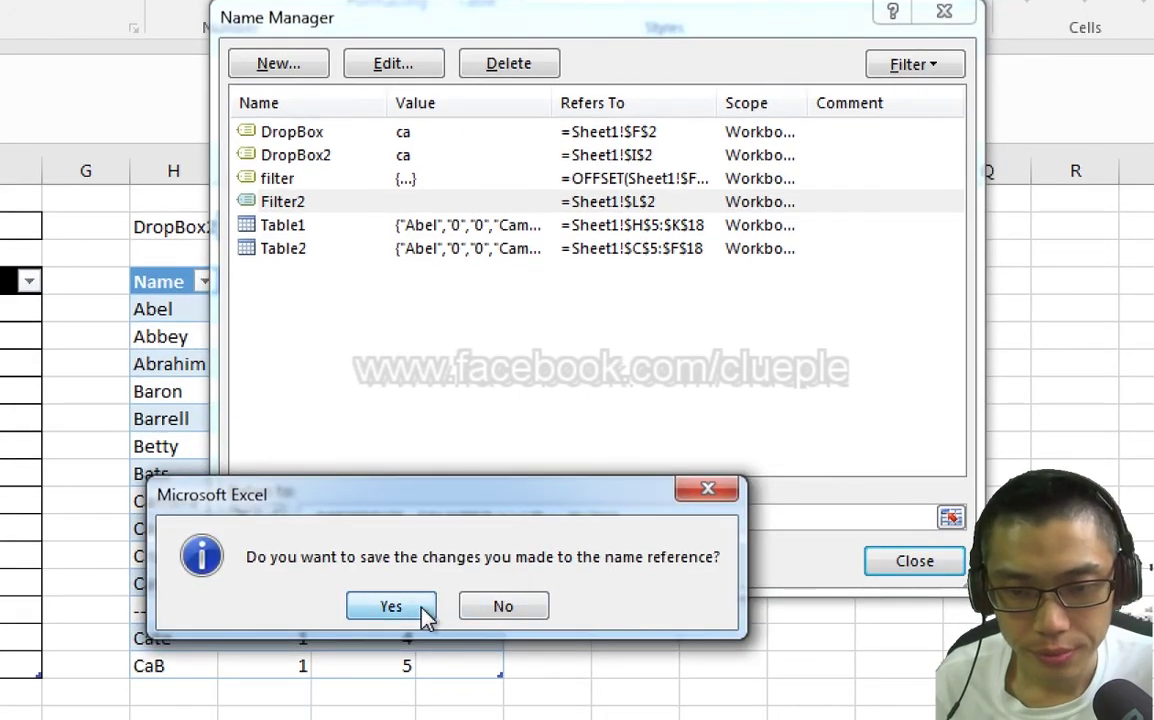
pyautogui.click(425, 617)
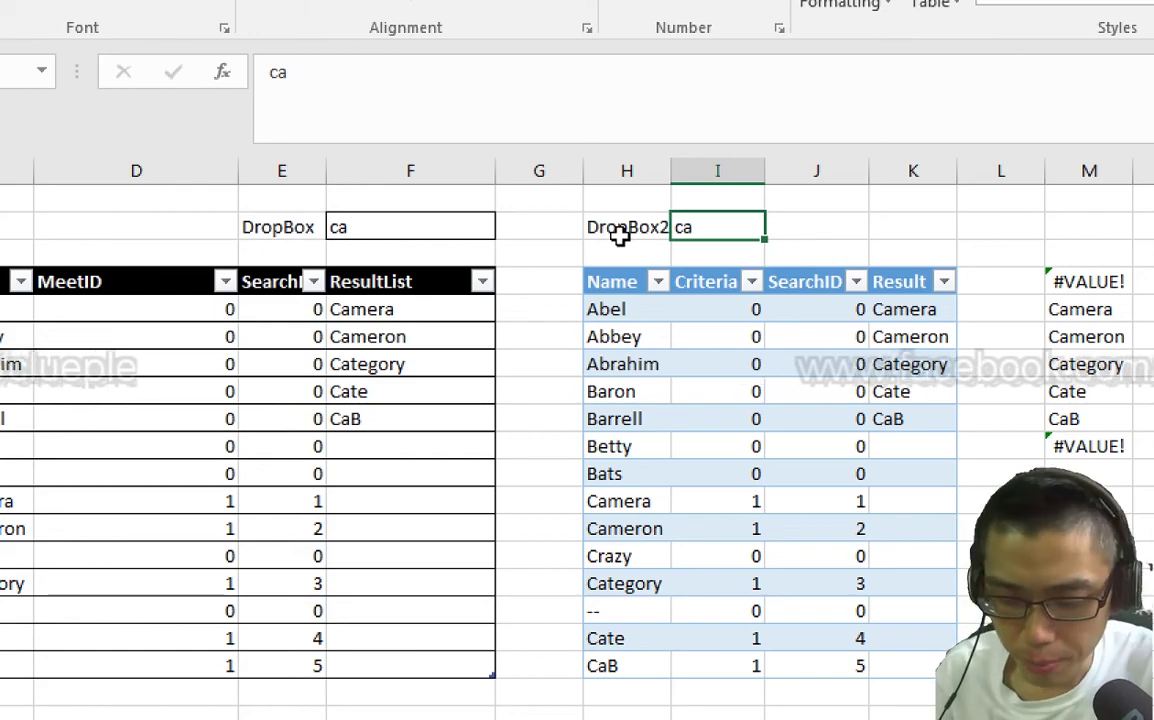
# Apply list data validation with the source =Filter2 to the DropBox2 input cell I2.
pyautogui.hotkey('alt', 'd')
pyautogui.press('l')
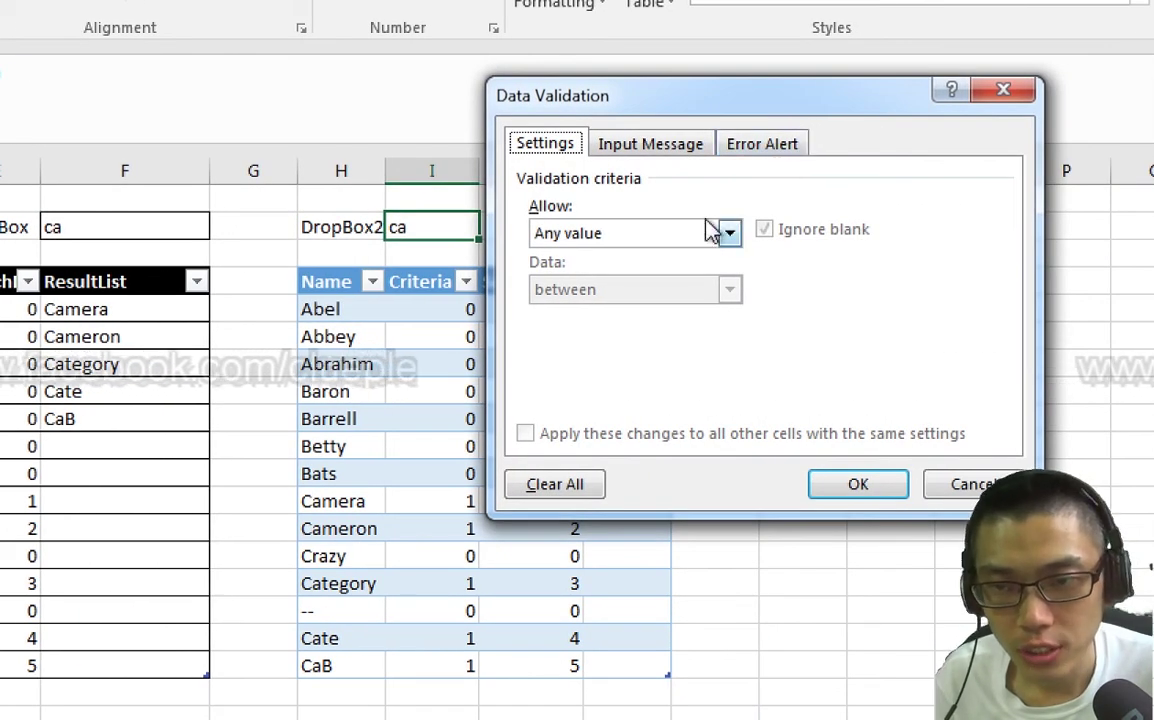
pyautogui.click(712, 232)
pyautogui.click(590, 312)
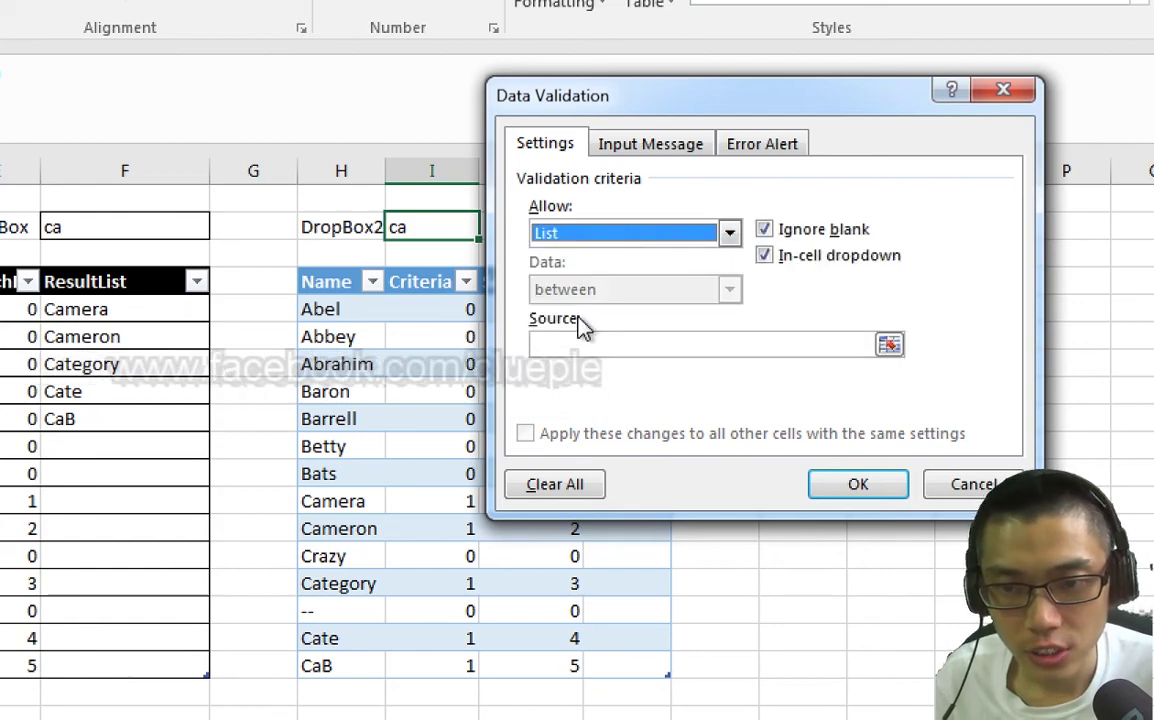
pyautogui.click(578, 344)
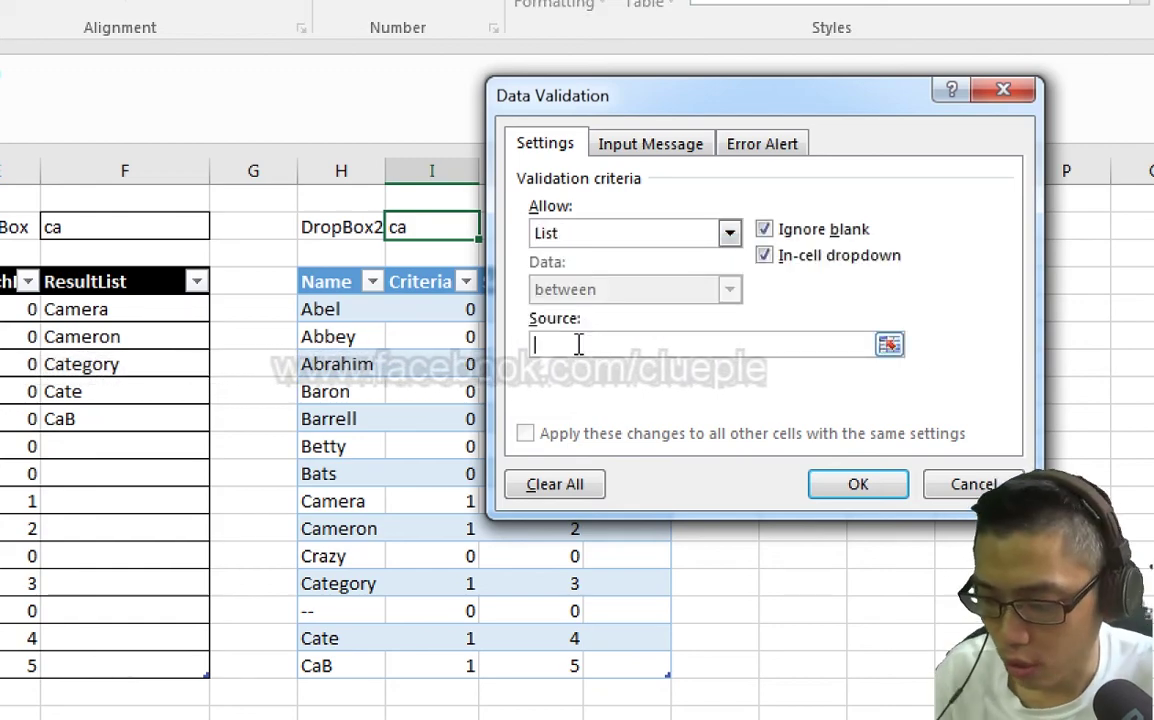
pyautogui.press('F3')
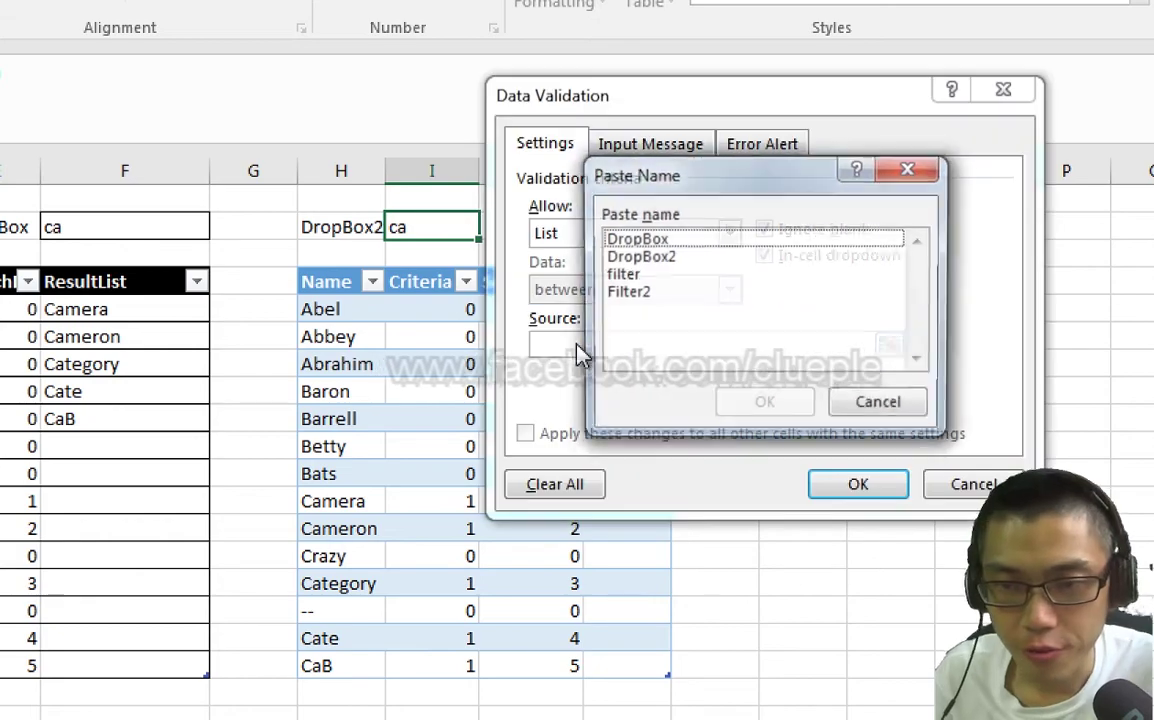
pyautogui.click(640, 292)
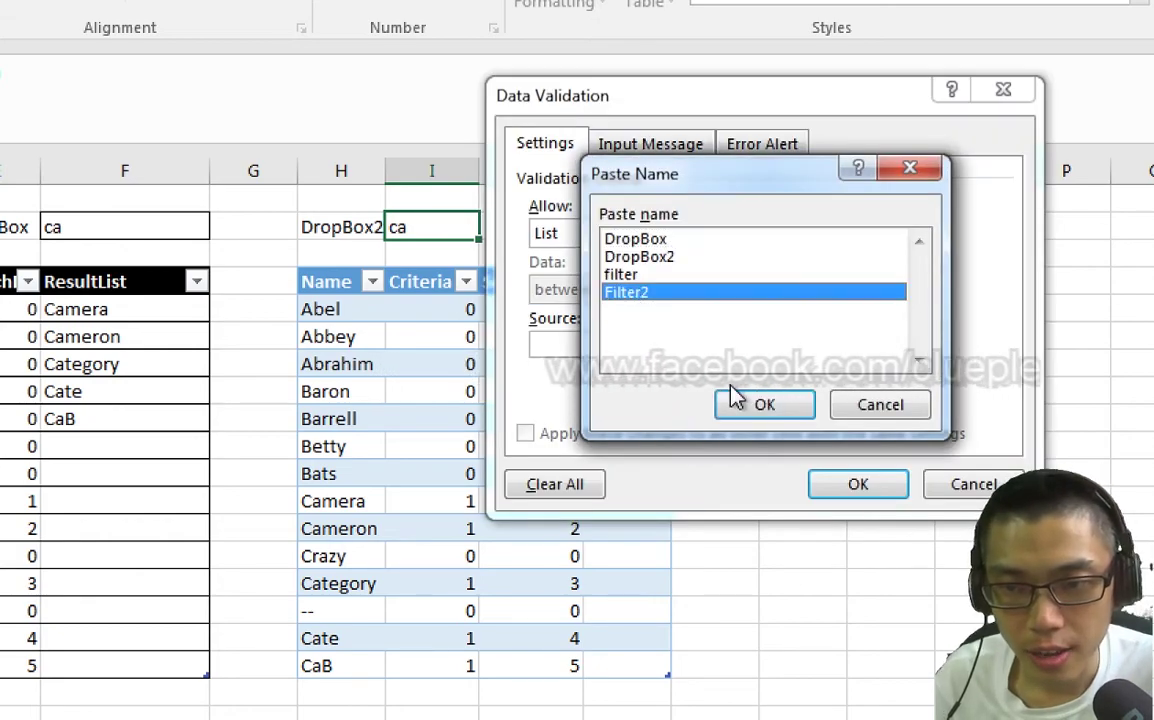
pyautogui.click(757, 408)
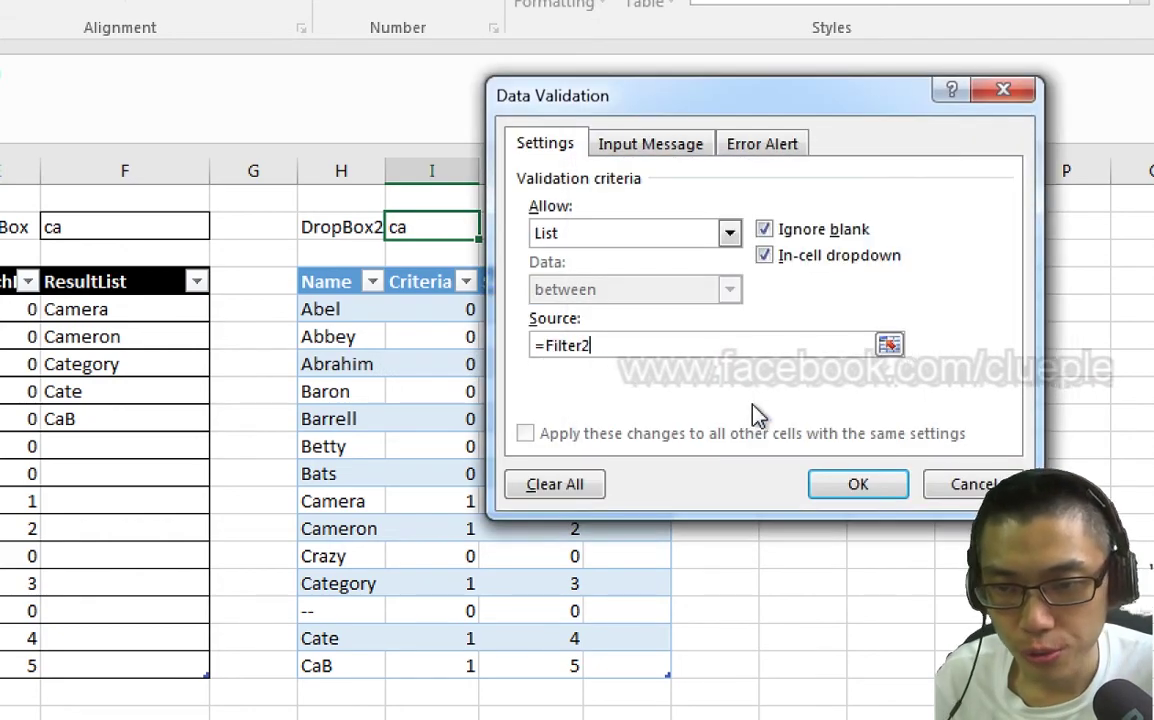
pyautogui.click(852, 482)
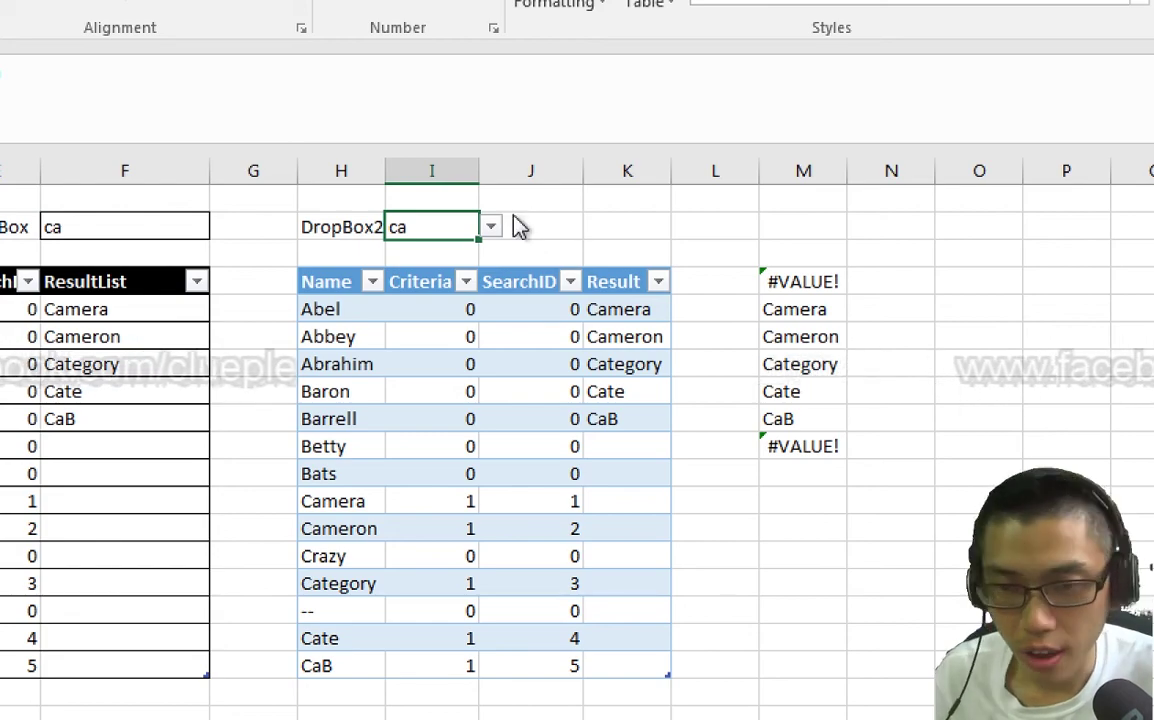
# Turn off the error alert for invalid data in the DropBox2 cell's data validation.
pyautogui.hotkey('alt', 'd')
pyautogui.press('l')
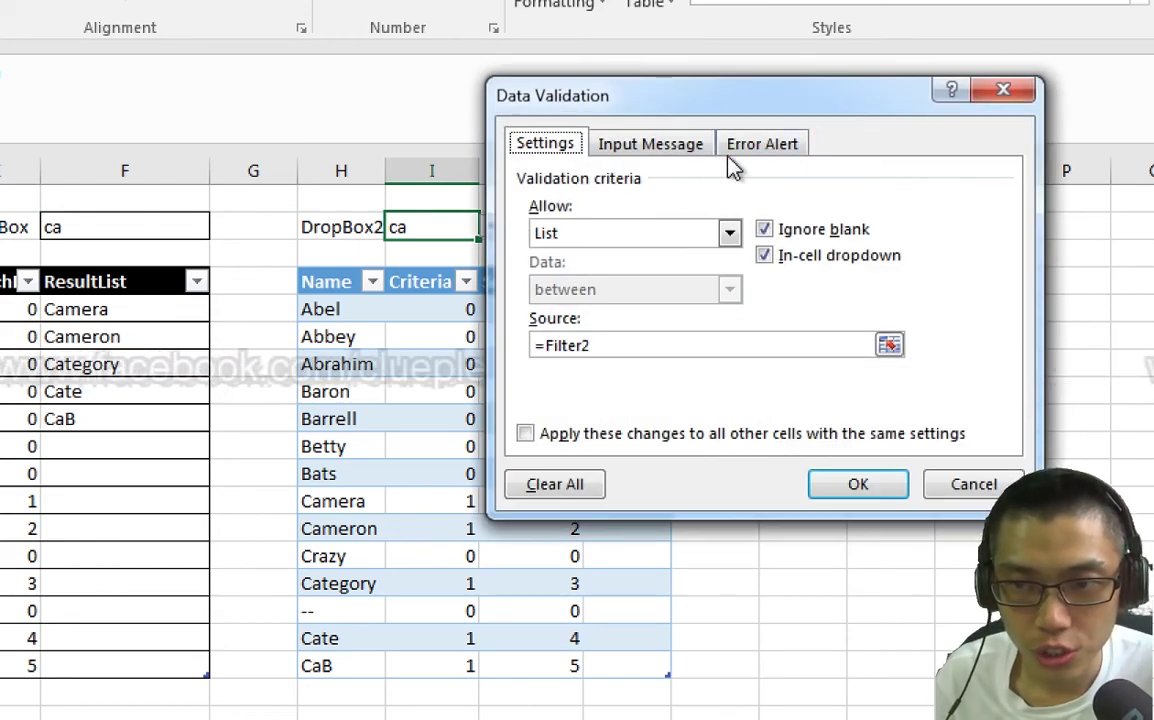
pyautogui.click(760, 145)
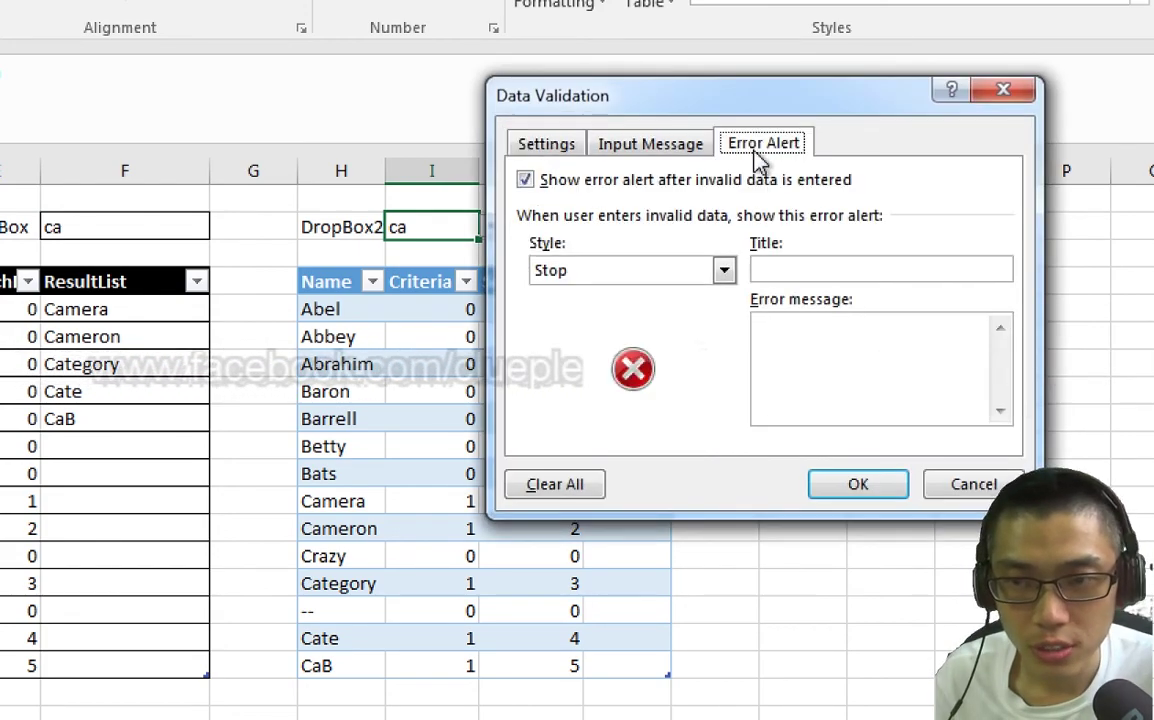
pyautogui.click(526, 182)
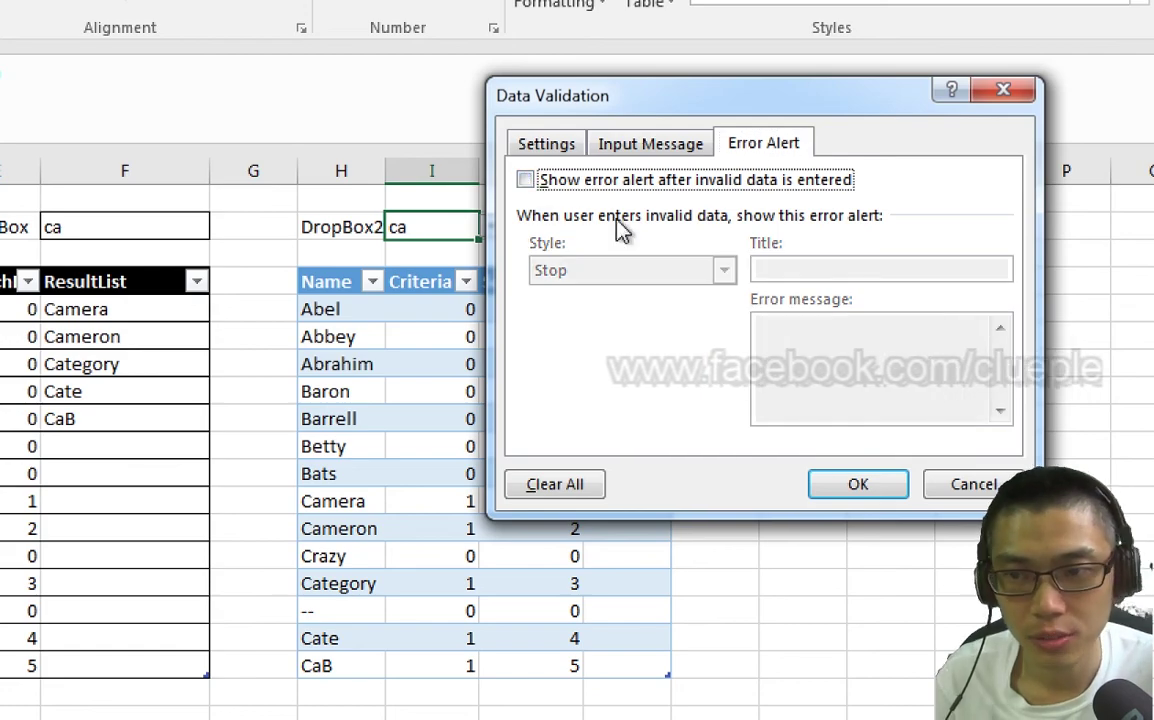
pyautogui.click(858, 484)
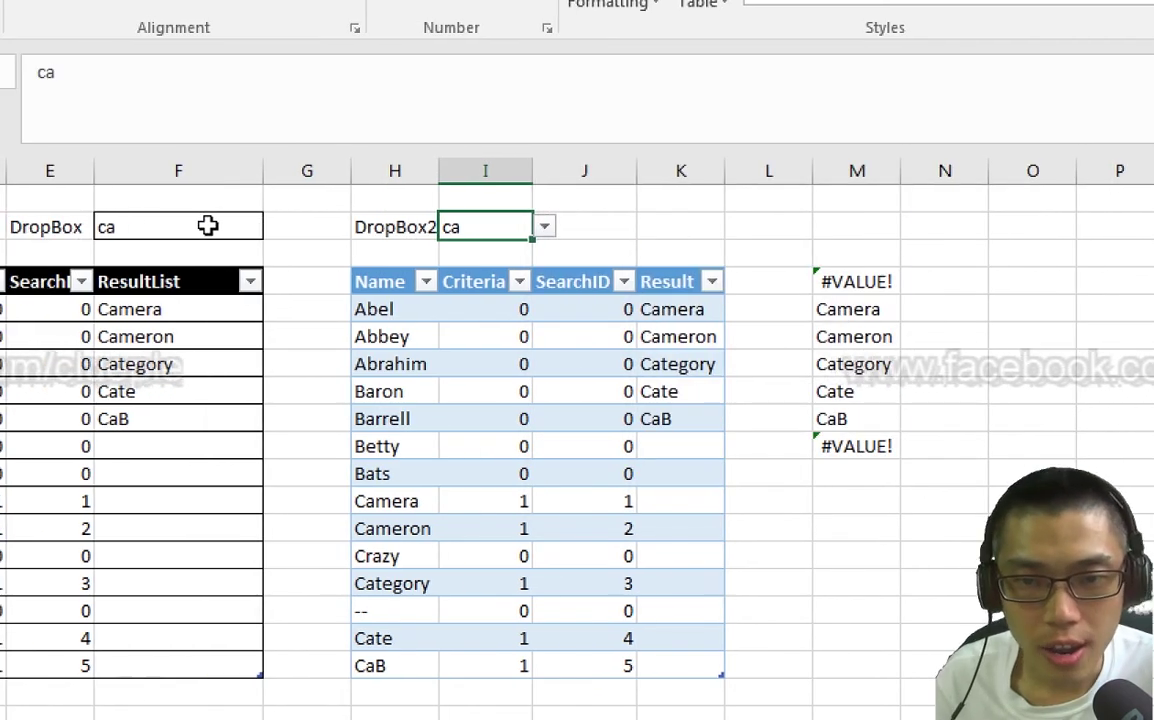
# Test the DropBox2 drop-down by choosing Camera, replacing it with the search text AB and viewing the filtered list.
pyautogui.click(545, 229)
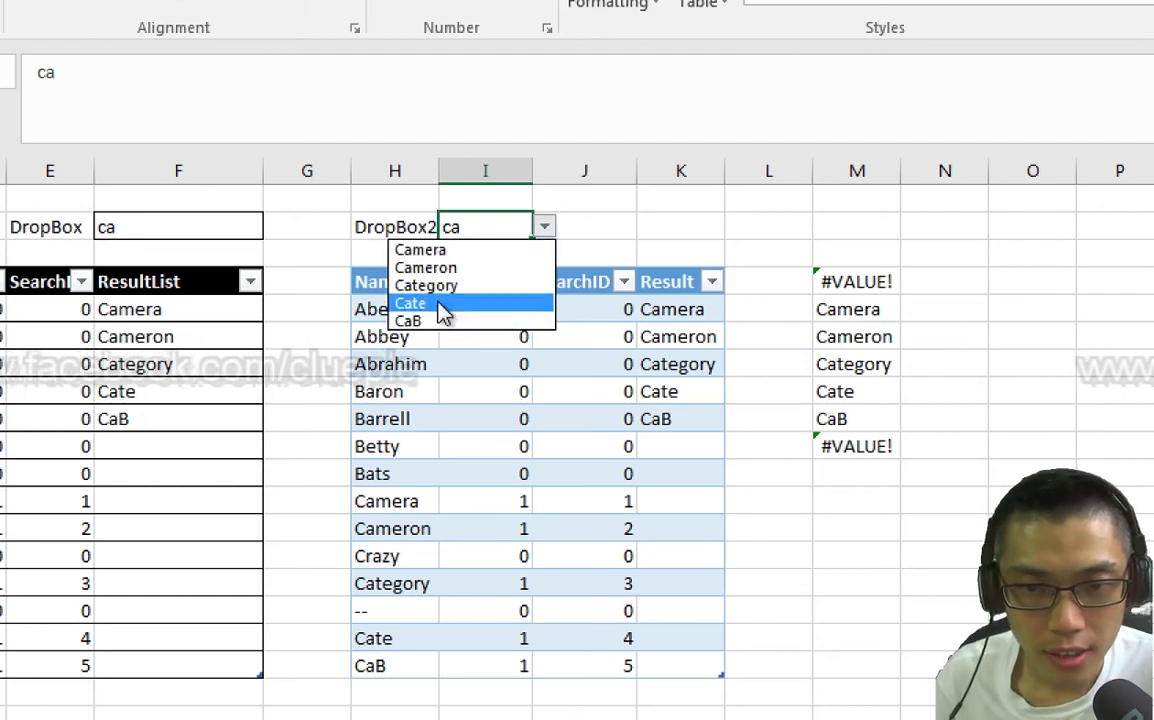
pyautogui.click(425, 250)
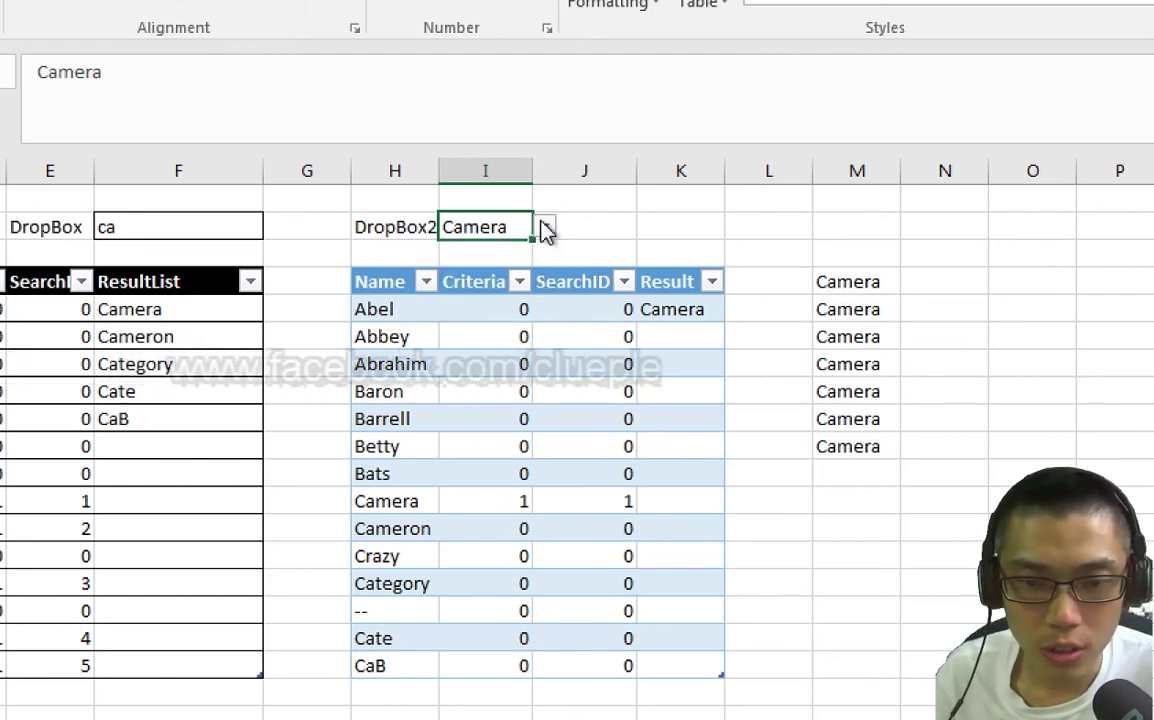
pyautogui.write('A')
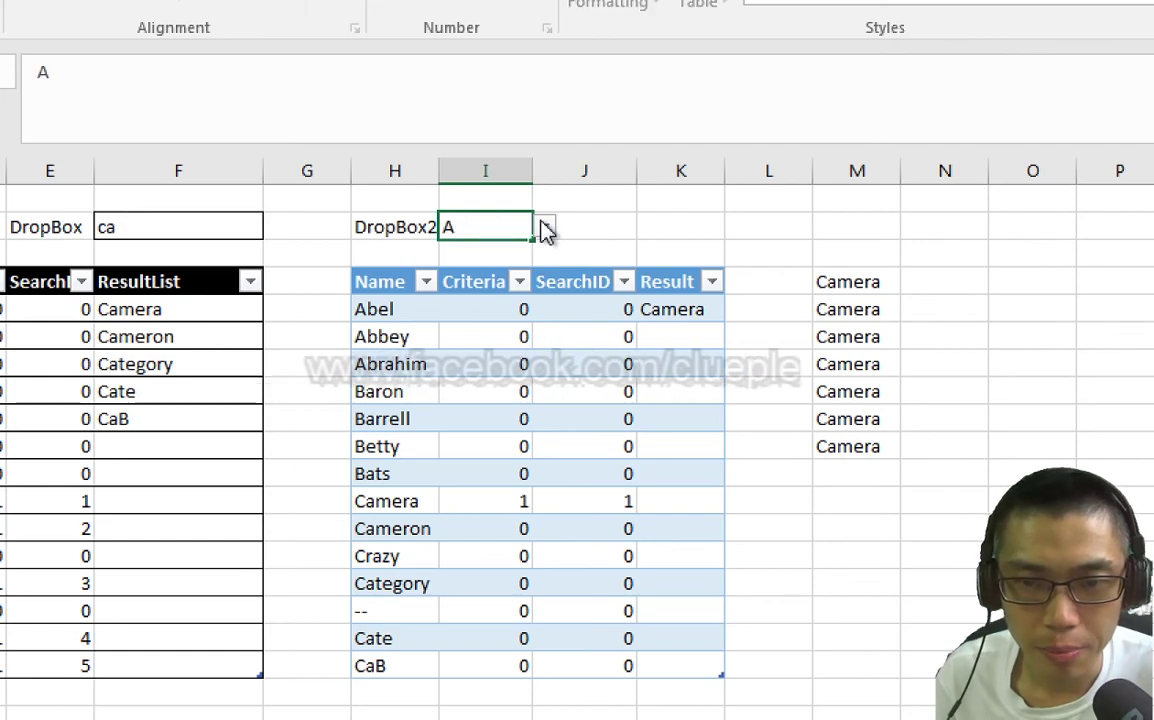
pyautogui.write('B')
pyautogui.press('Return')
pyautogui.click(545, 229)
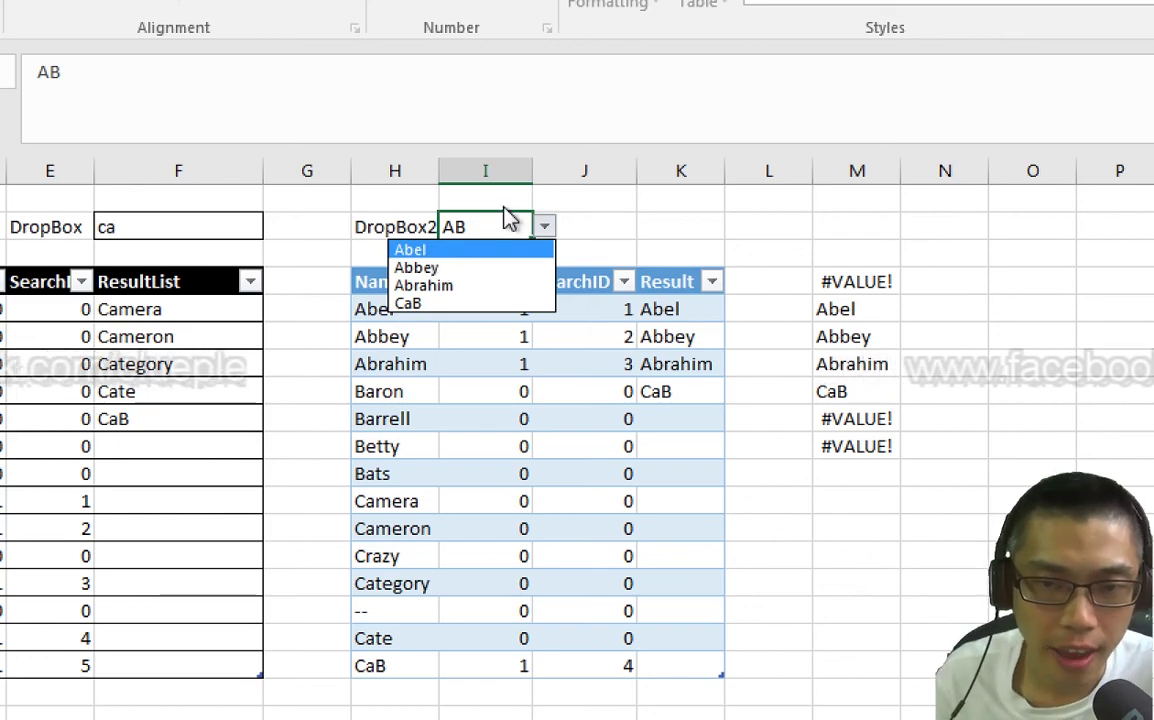
pyautogui.press('Escape')
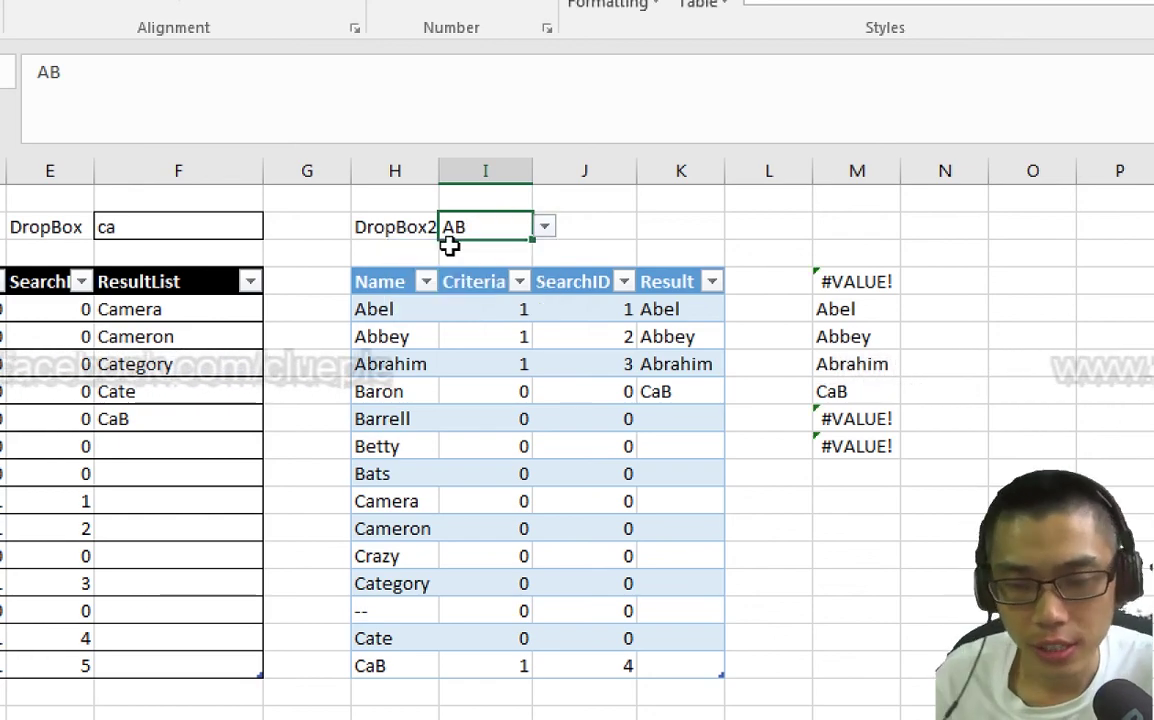